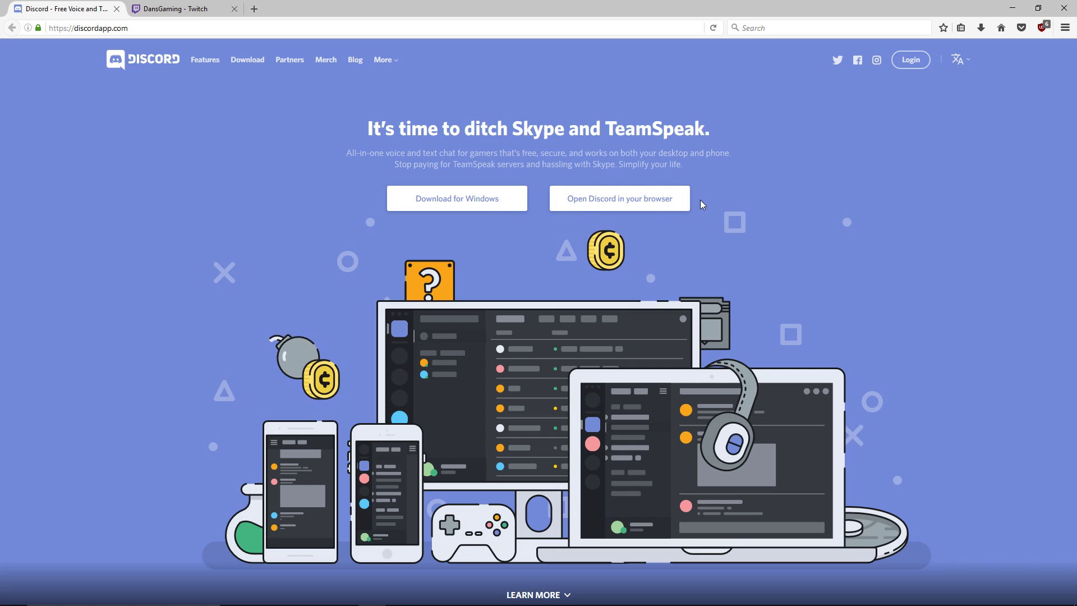
Open Discord and bring up the account connections in the user settings.
left_click(642, 201)
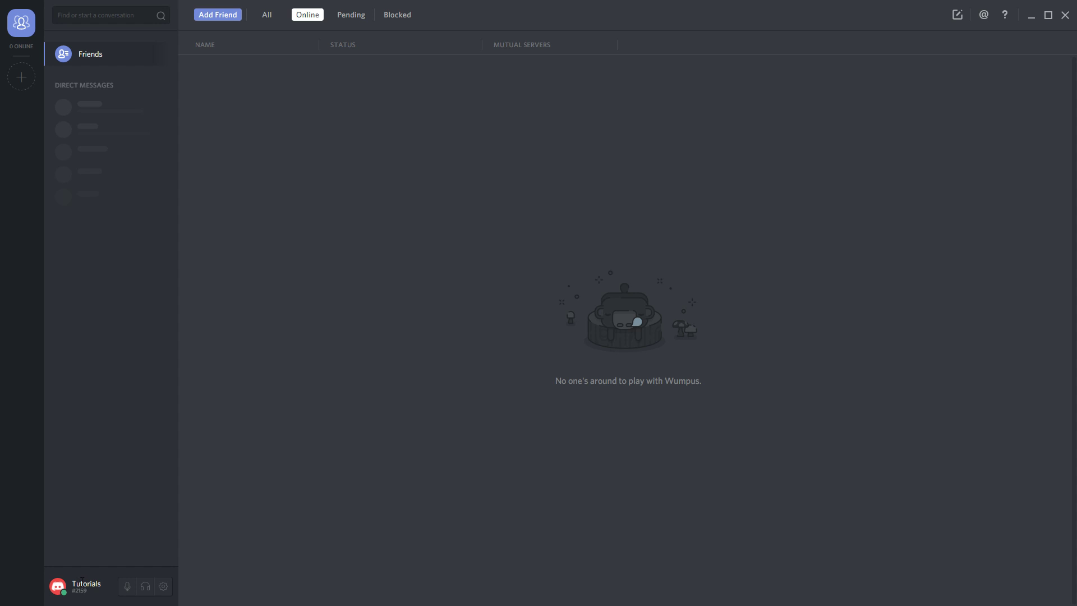
left_click(162, 587)
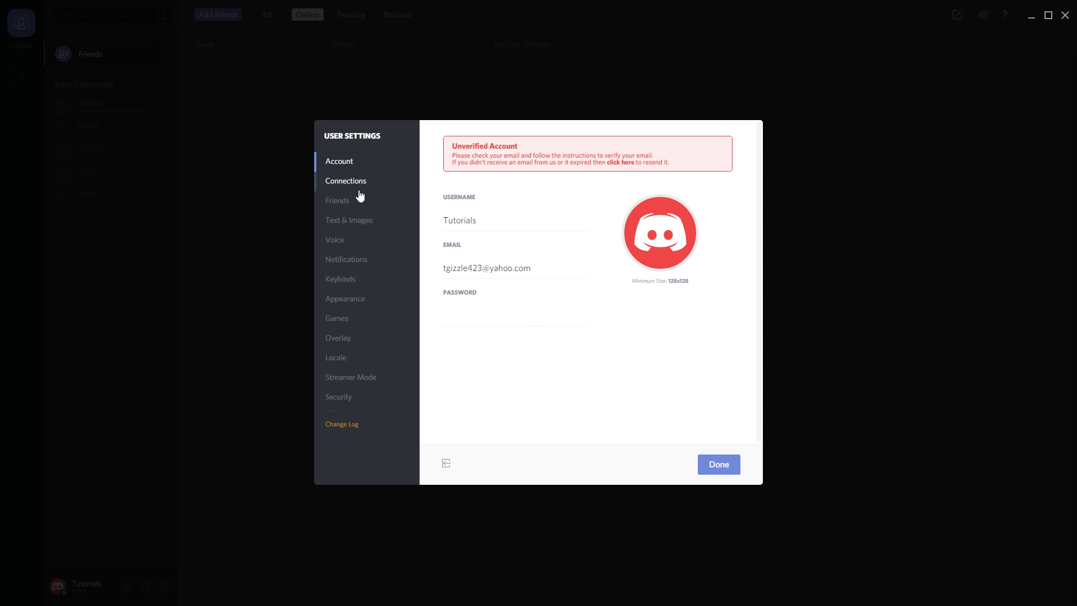
left_click(346, 181)
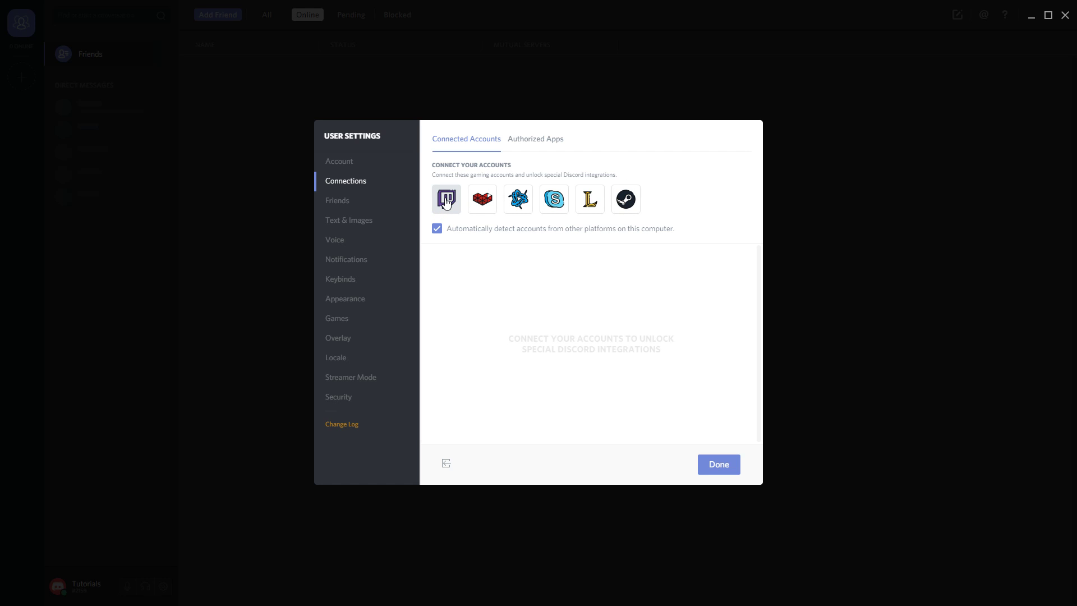
Review the Friends, Text & Images, Voice, Notifications and Keybinds pages of the user settings.
left_click(353, 208)
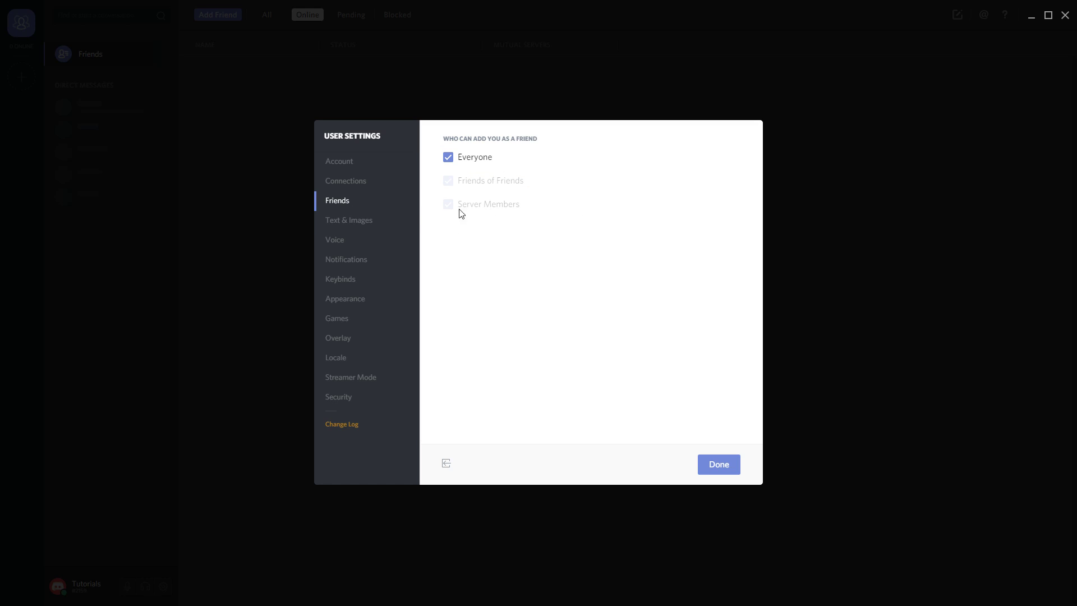
left_click(382, 222)
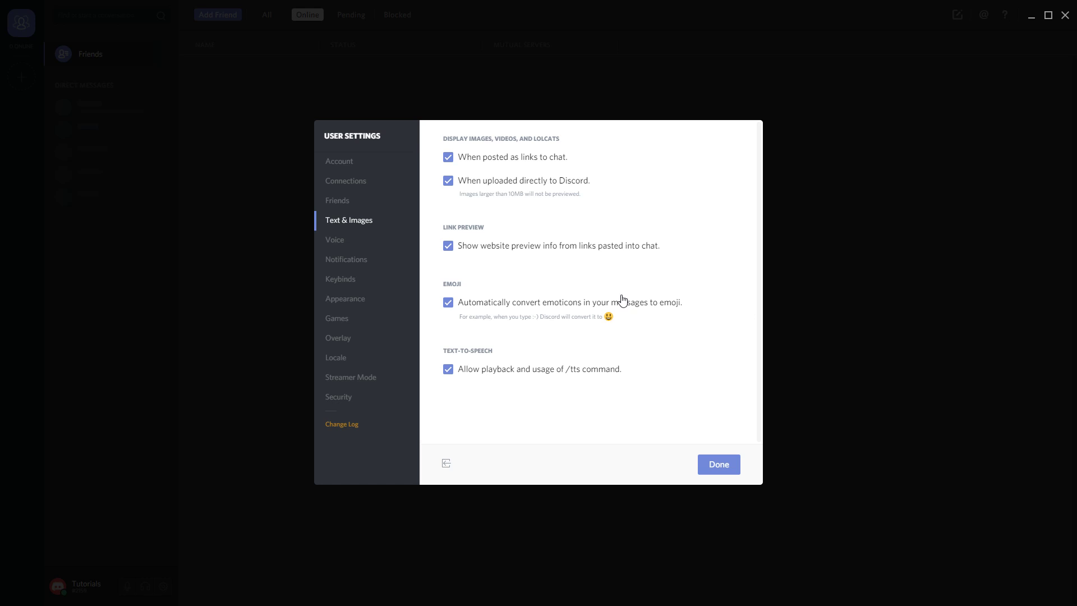
left_click(355, 237)
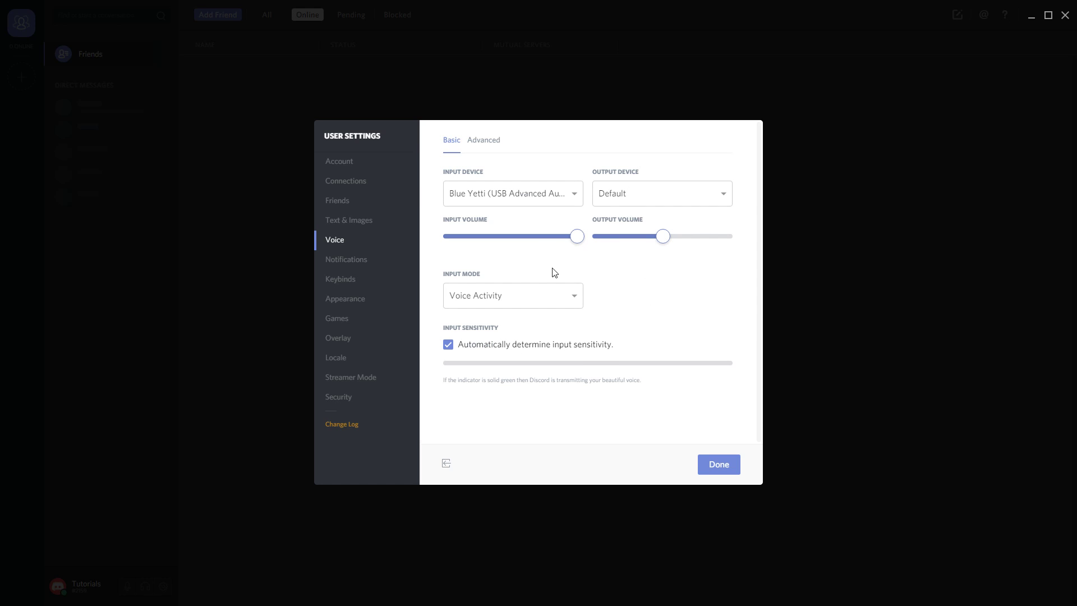
left_click(345, 259)
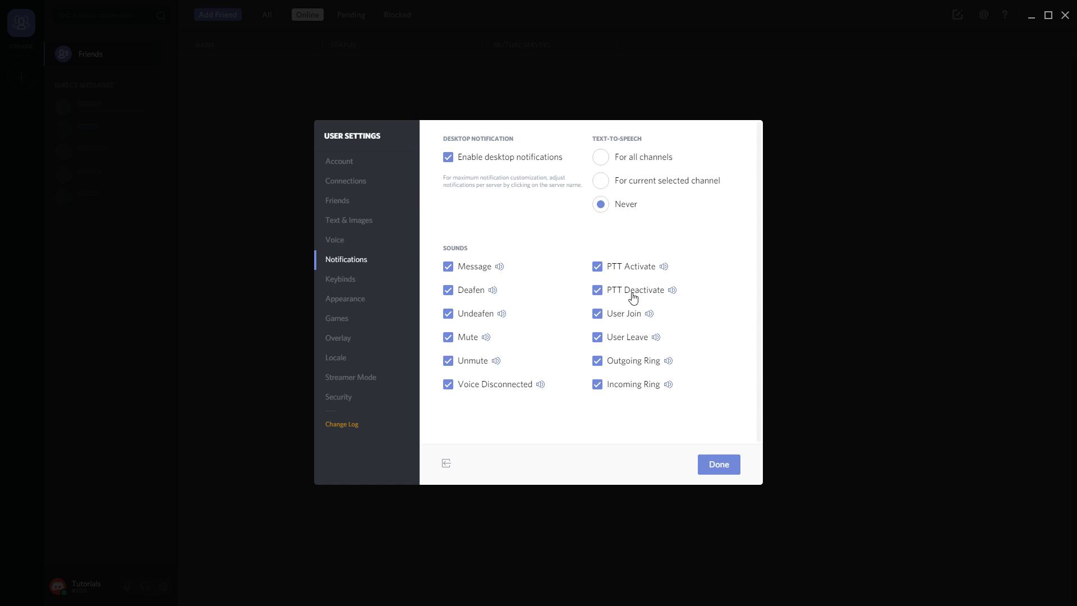
left_click(352, 277)
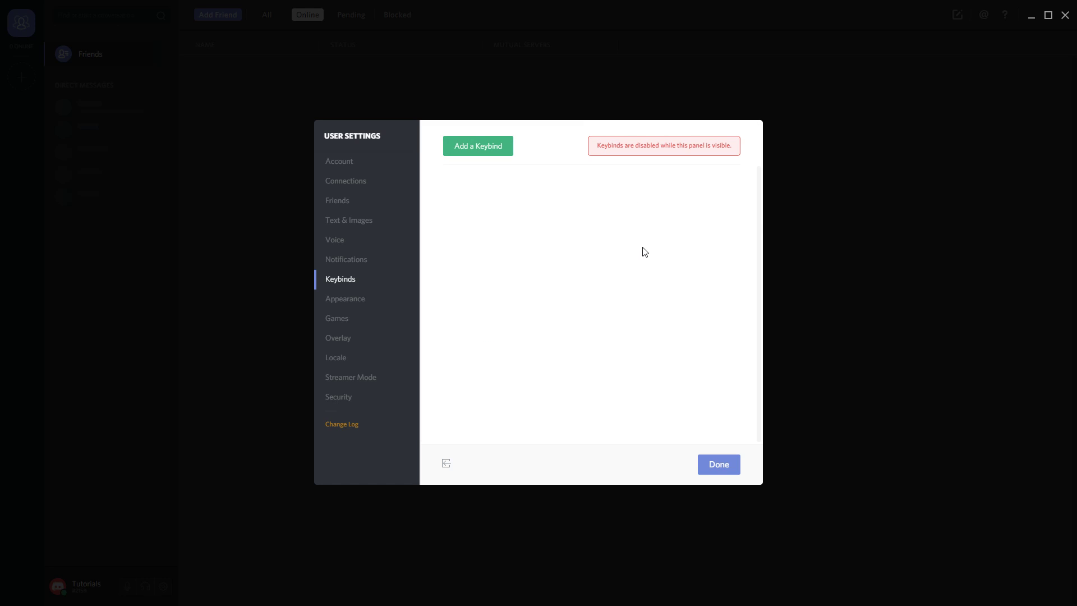
Preview the light theme in the Appearance settings and return to the dark theme.
left_click(392, 306)
left_click(684, 176)
left_click(496, 219)
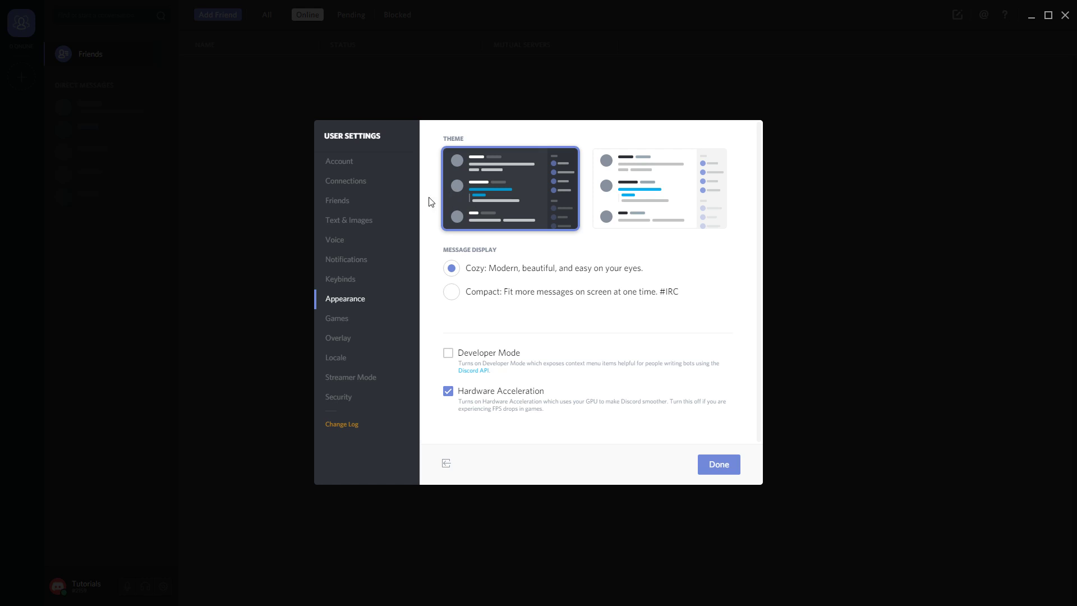
Review the Games, Overlay and Locale pages of the user settings.
left_click(367, 318)
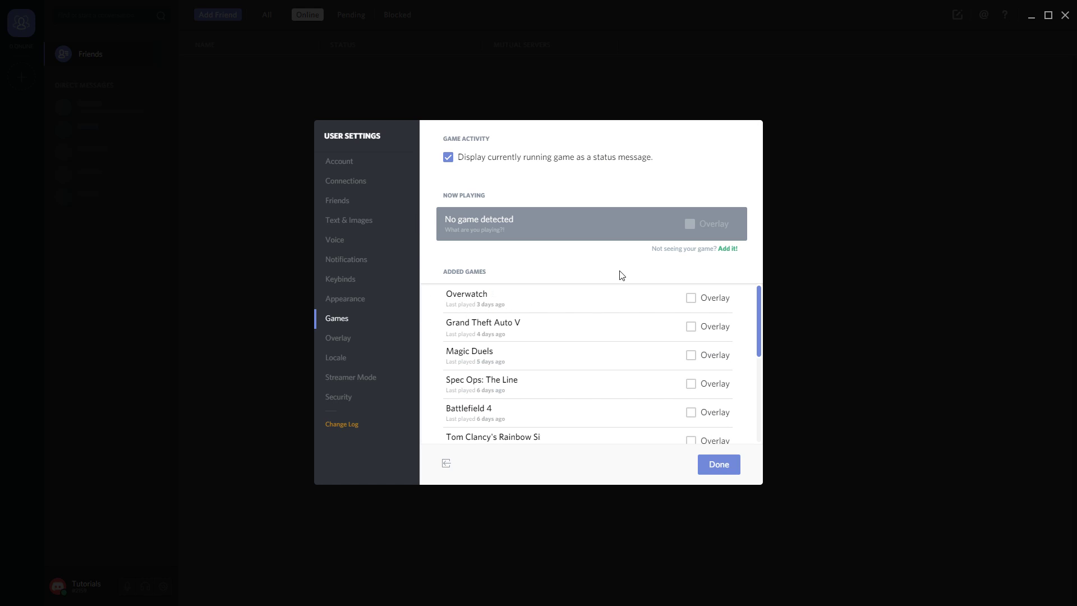
left_click(378, 337)
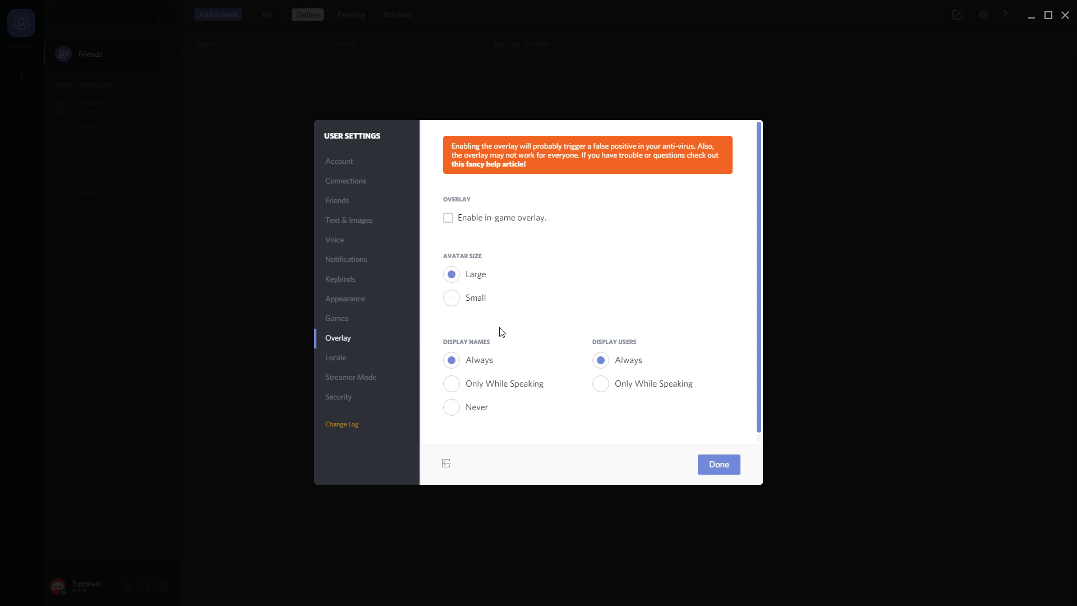
left_click(409, 356)
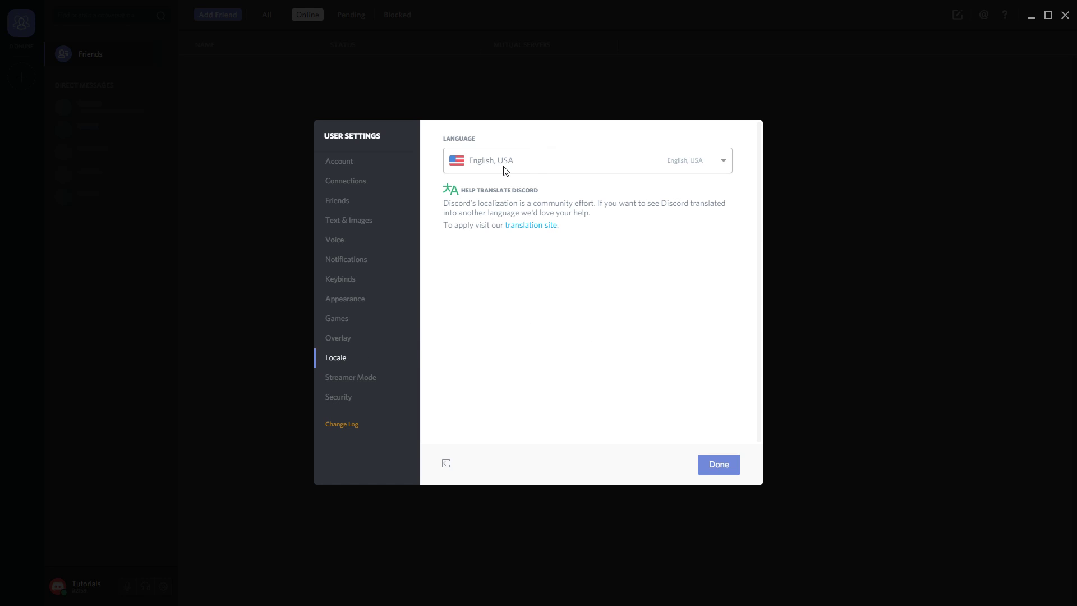
Try enabling Streamer Mode in the user settings and turn it off again.
left_click(369, 382)
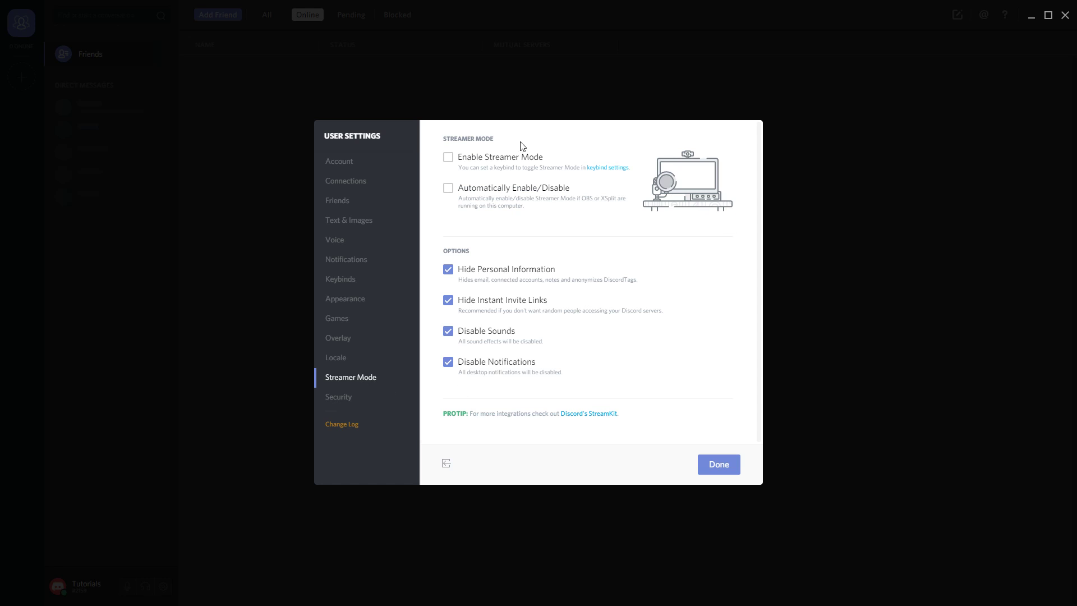
left_click(470, 158)
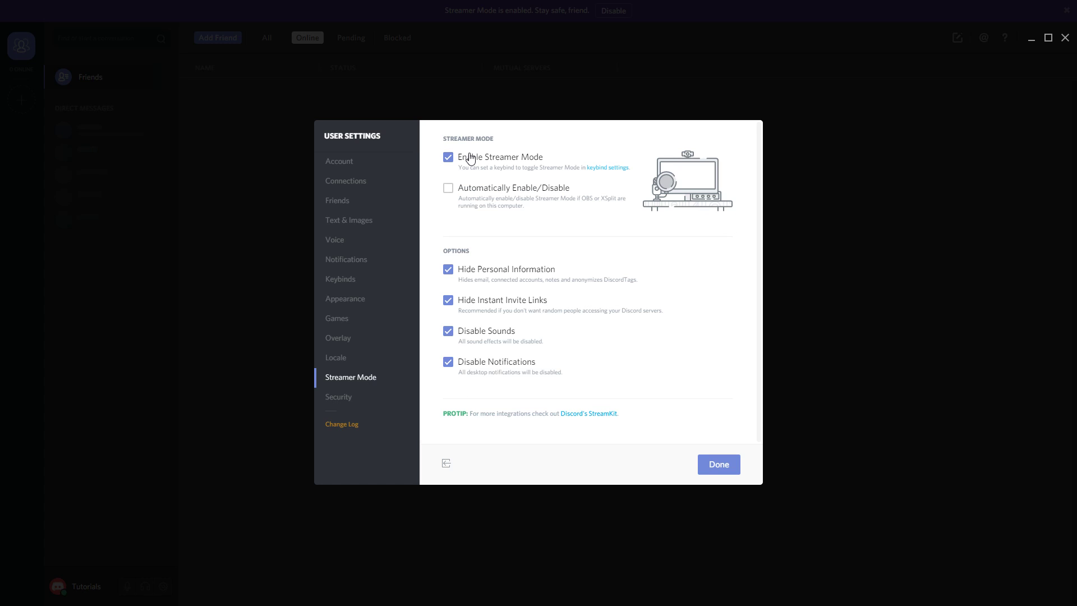
left_click(474, 159)
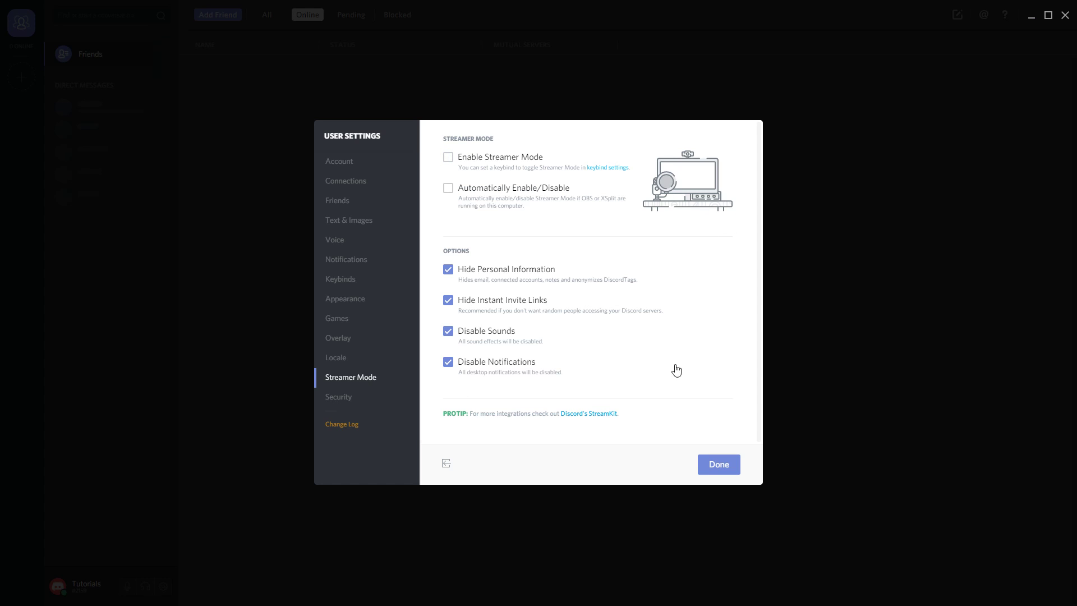
Check the two-factor authentication section in the Security settings and close the user settings.
left_click(372, 397)
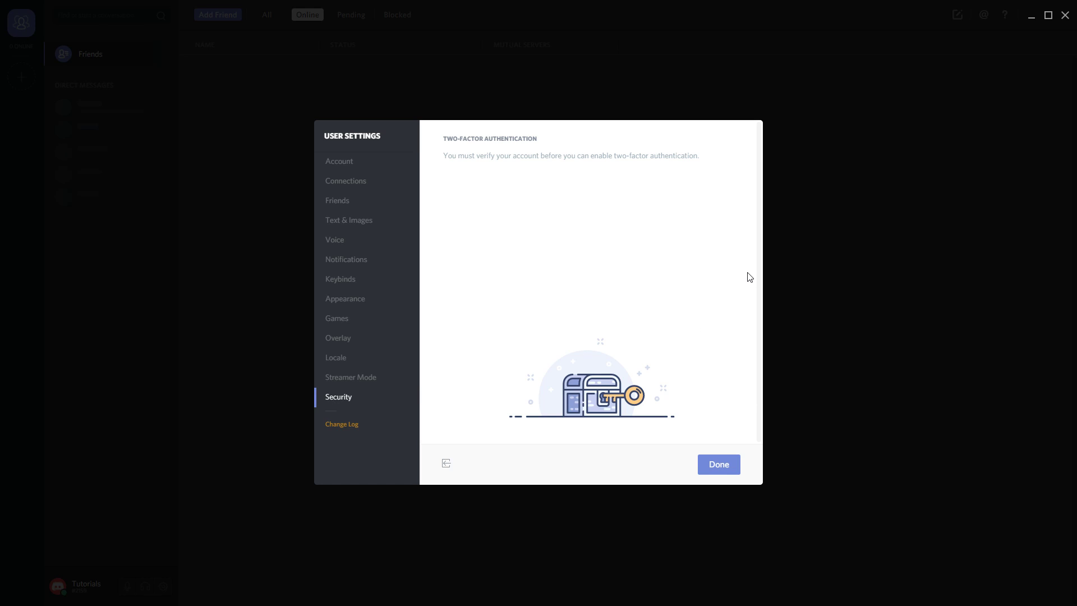
left_click(263, 268)
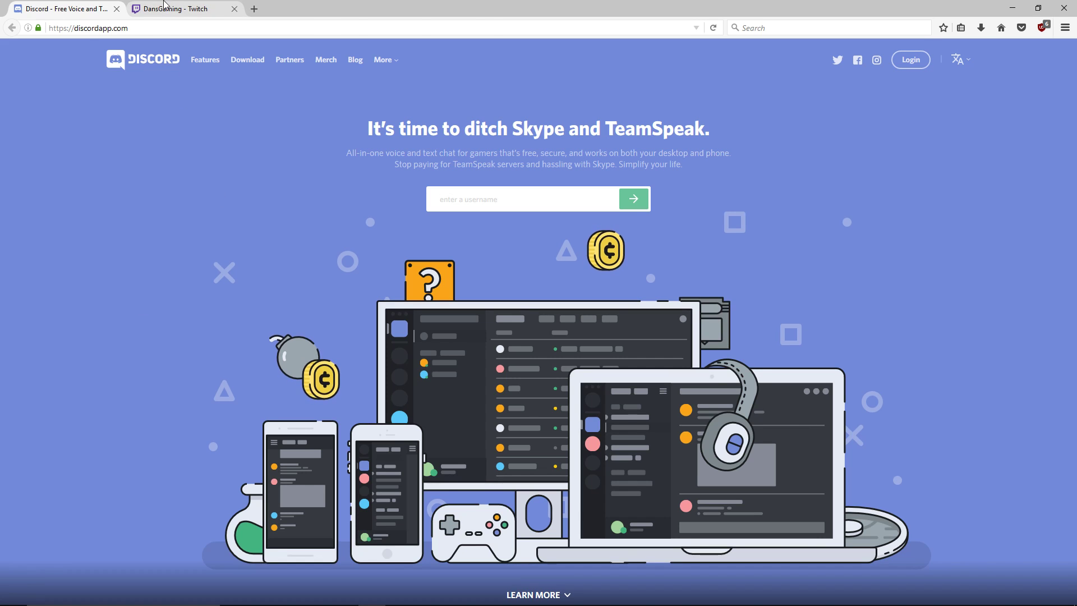
Switch to the DansGaming Twitch page and read the Discord section's joining instructions for channel subscribers.
left_click(173, 9)
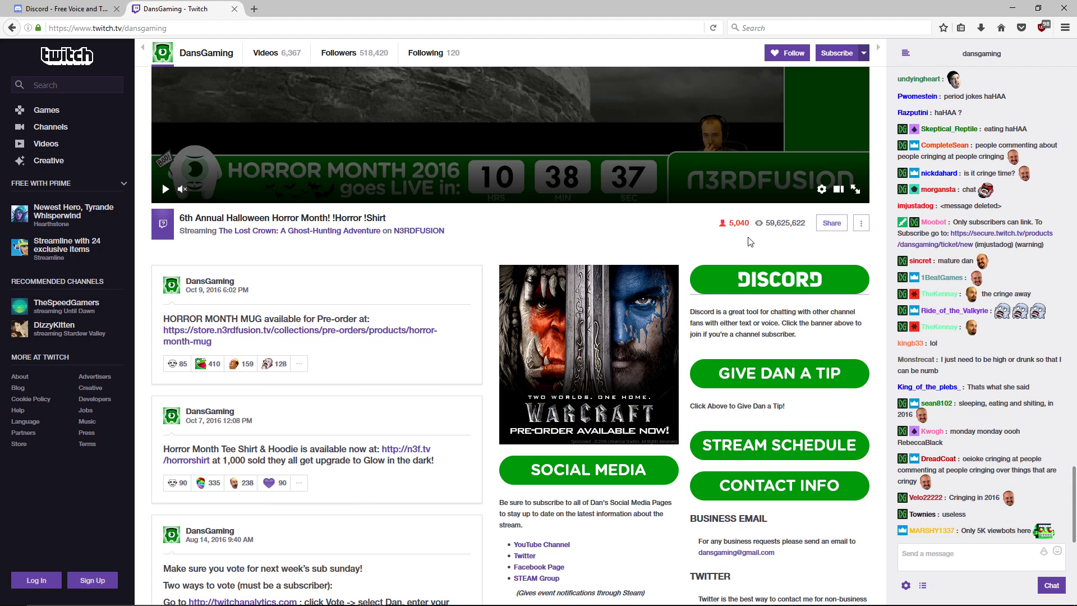
scroll(681, 312, "down", 2)
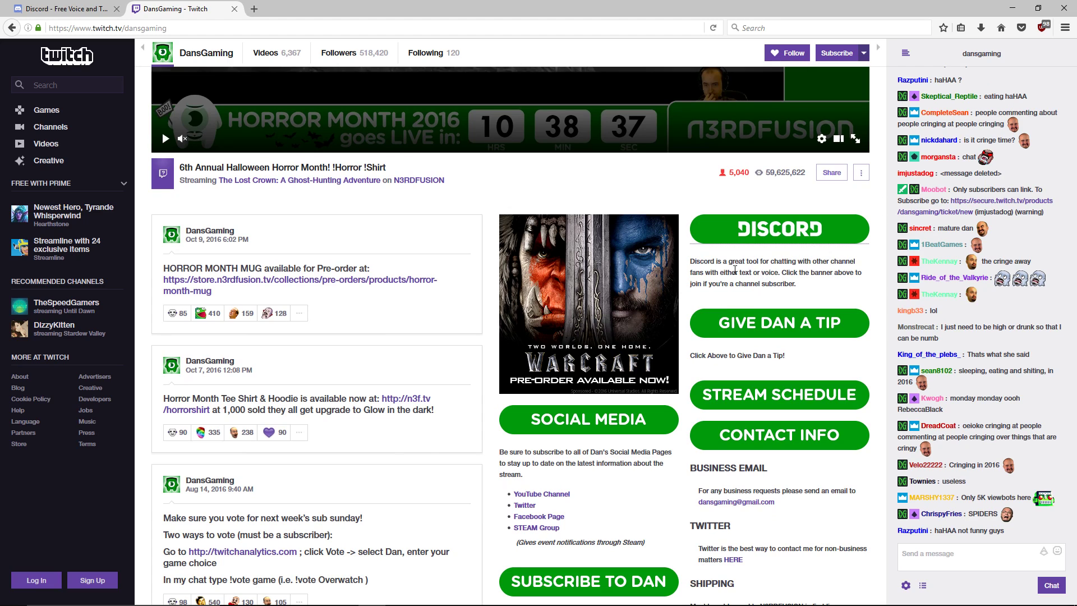
left_click_drag(723, 261, 797, 274)
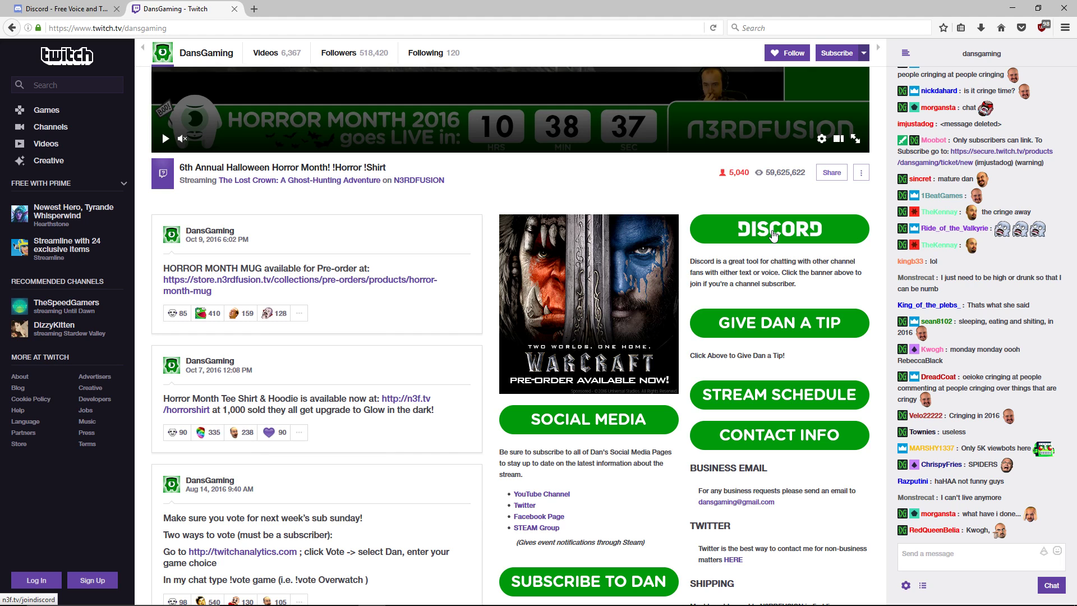
scroll(746, 306, "down", 1)
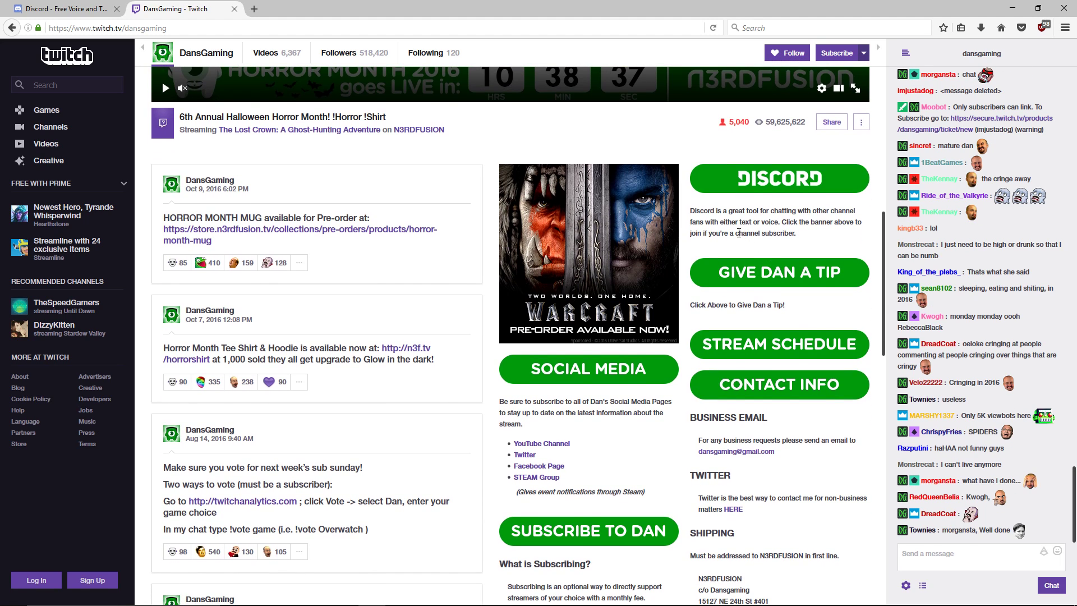
left_click_drag(729, 234, 798, 235)
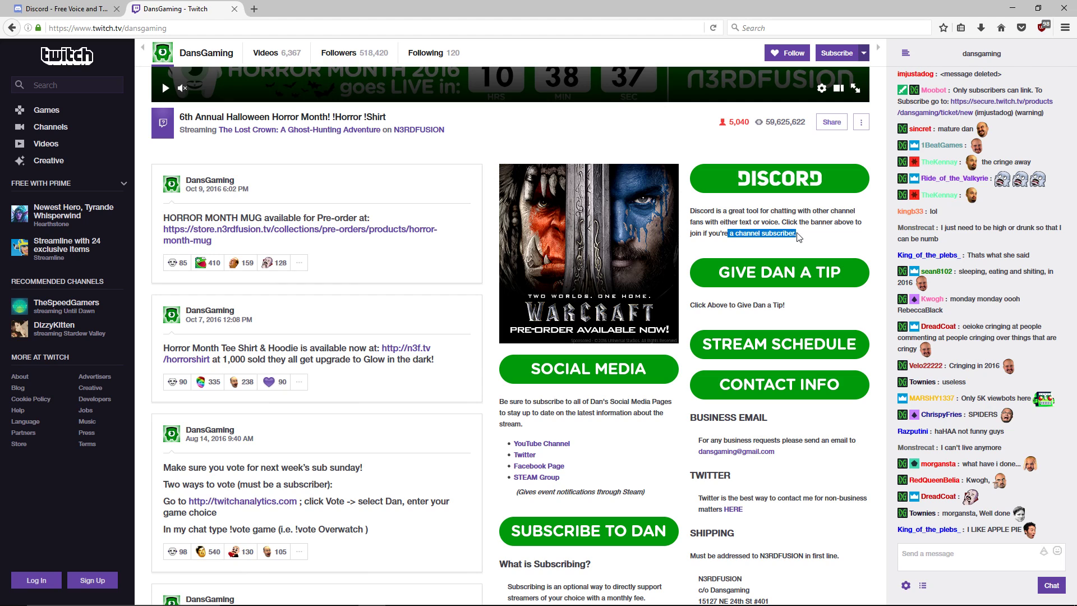
left_click(799, 236)
Follow the Discord banner on the Twitch page and accept the invite to join the N3RDFUSION server.
scroll(799, 236, "up", 1)
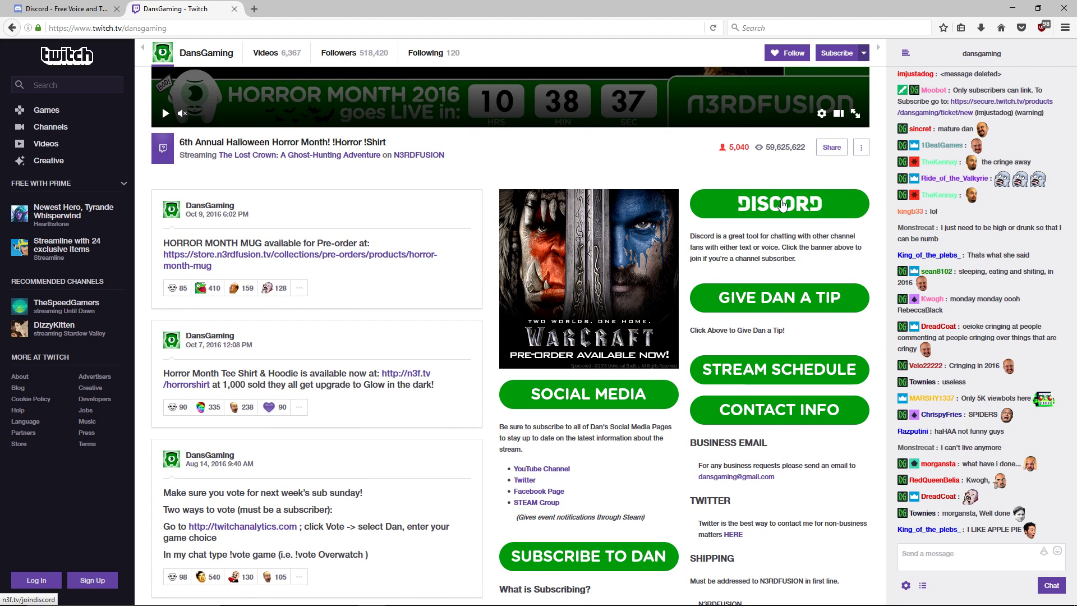
left_click(784, 204)
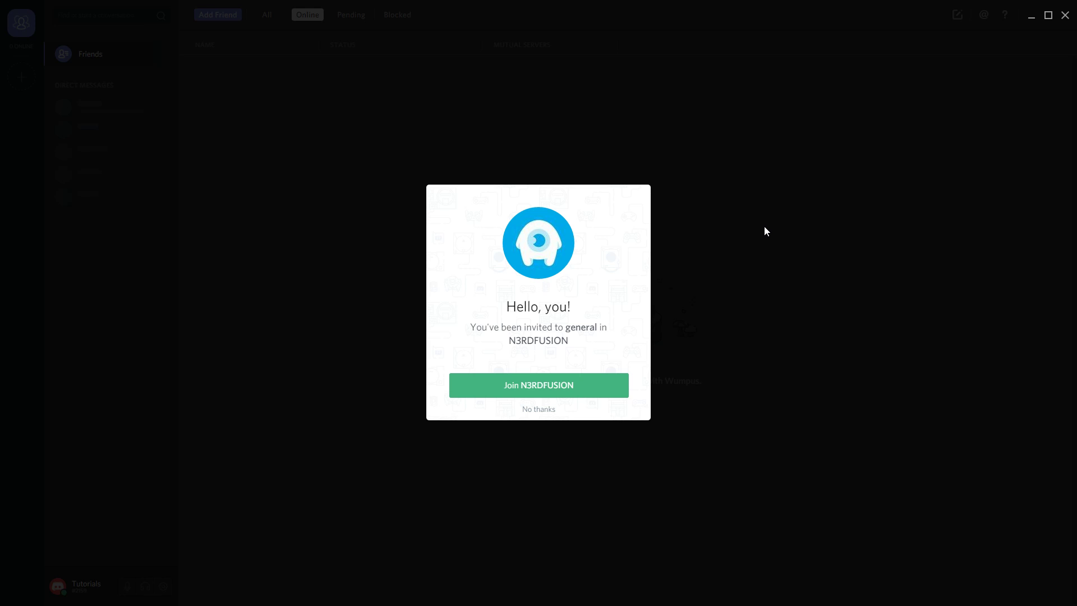
left_click(540, 387)
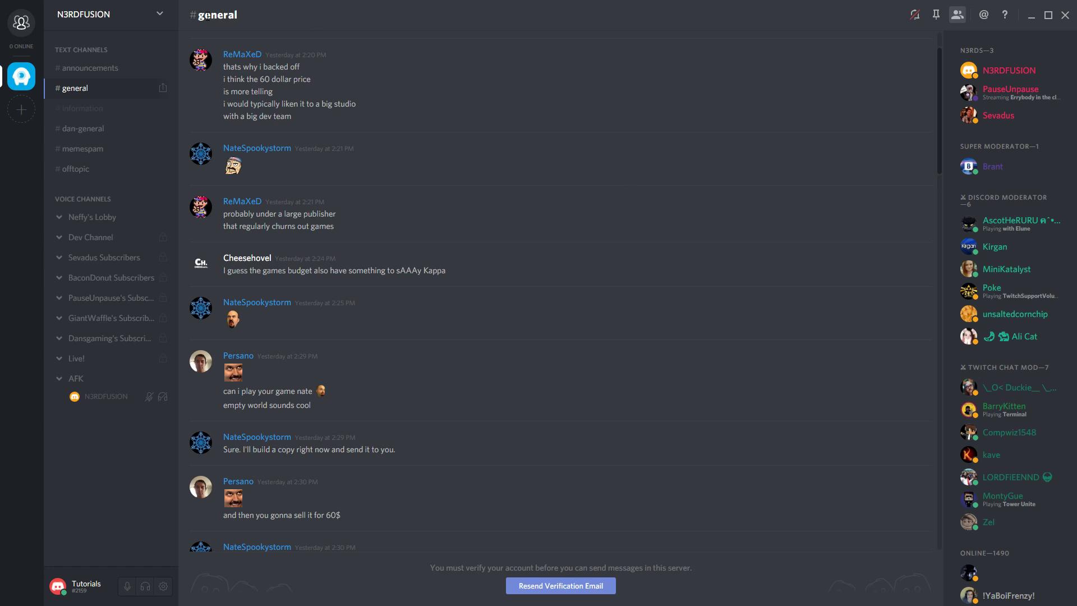
View the N3RDFUSION server's options and browse its announcements, information, dan-general and general text channels.
left_click(134, 16)
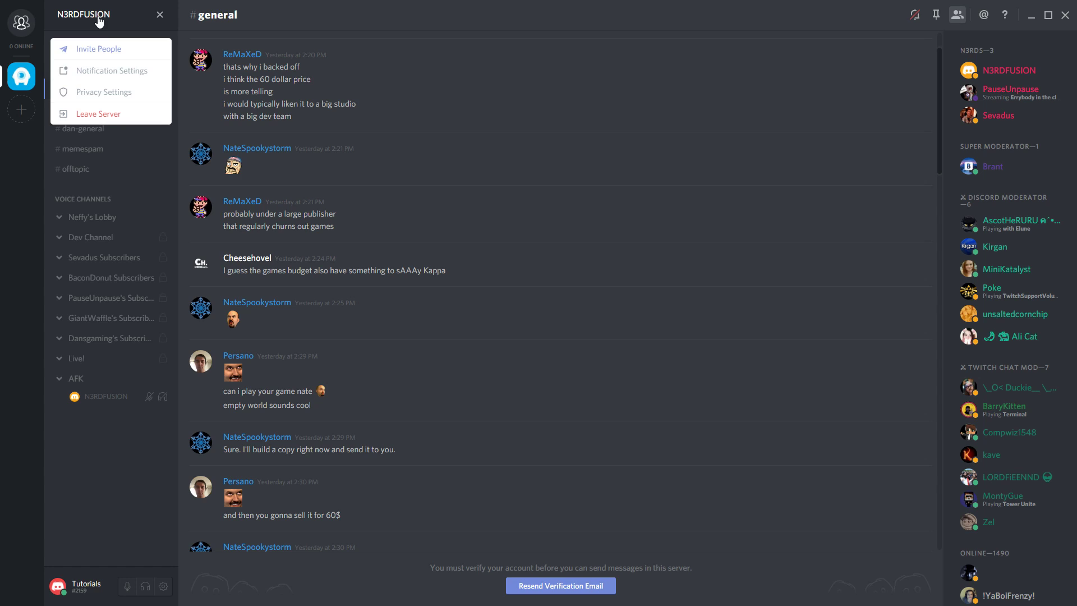
left_click(139, 18)
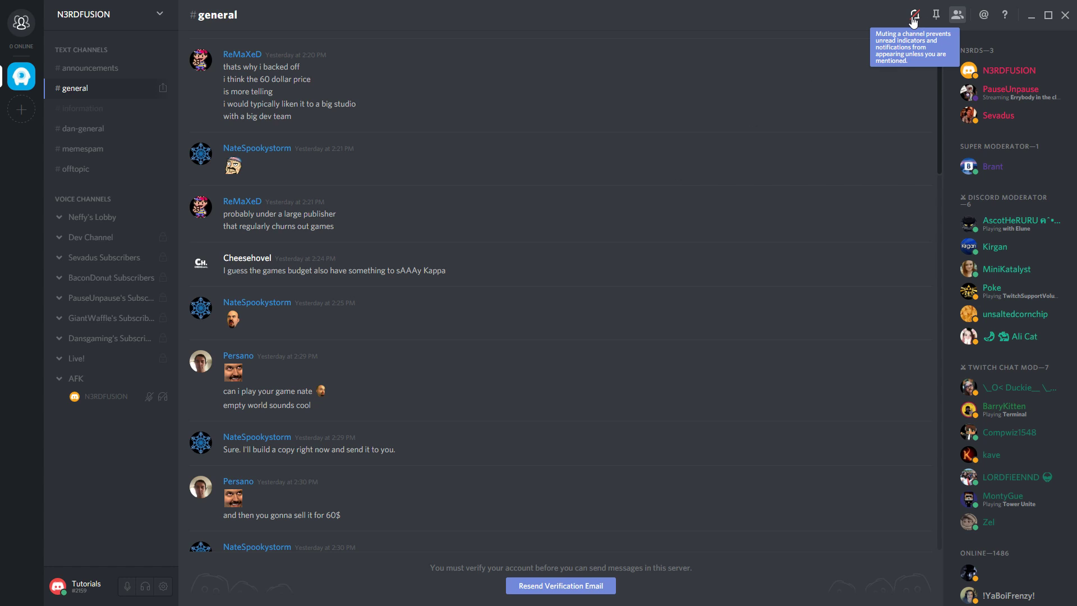
left_click(111, 72)
left_click(98, 112)
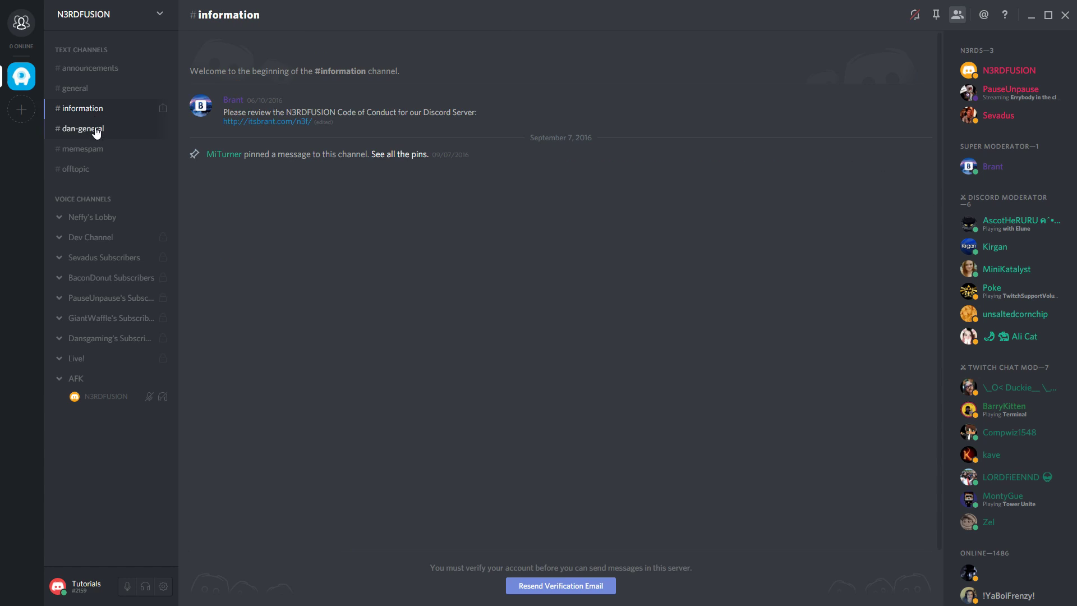
left_click(96, 130)
left_click(76, 89)
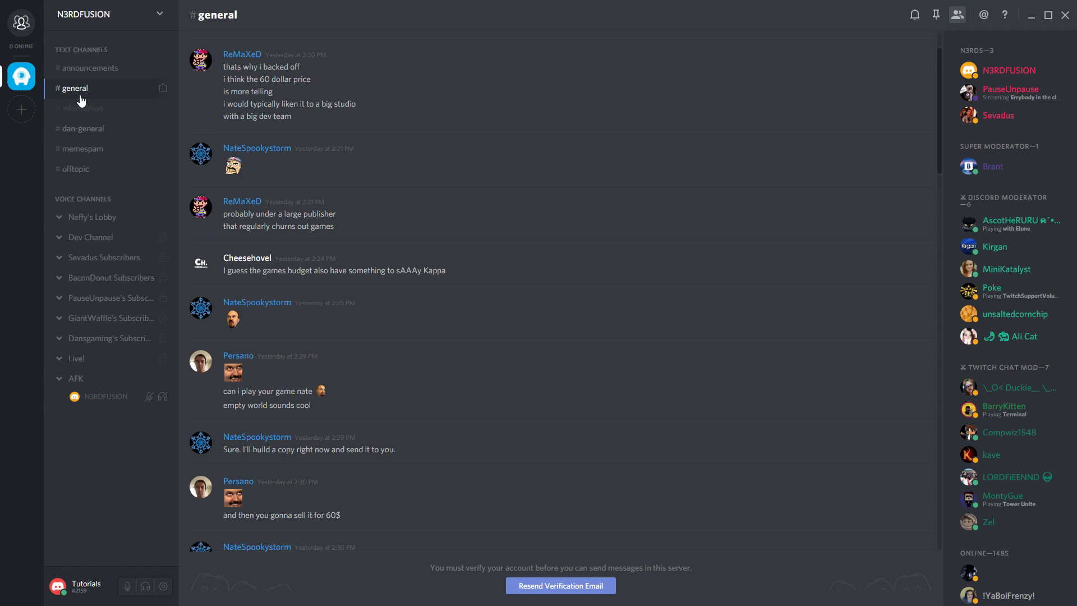
Mute the general channel and view its pinned messages.
left_click(914, 17)
left_click(937, 17)
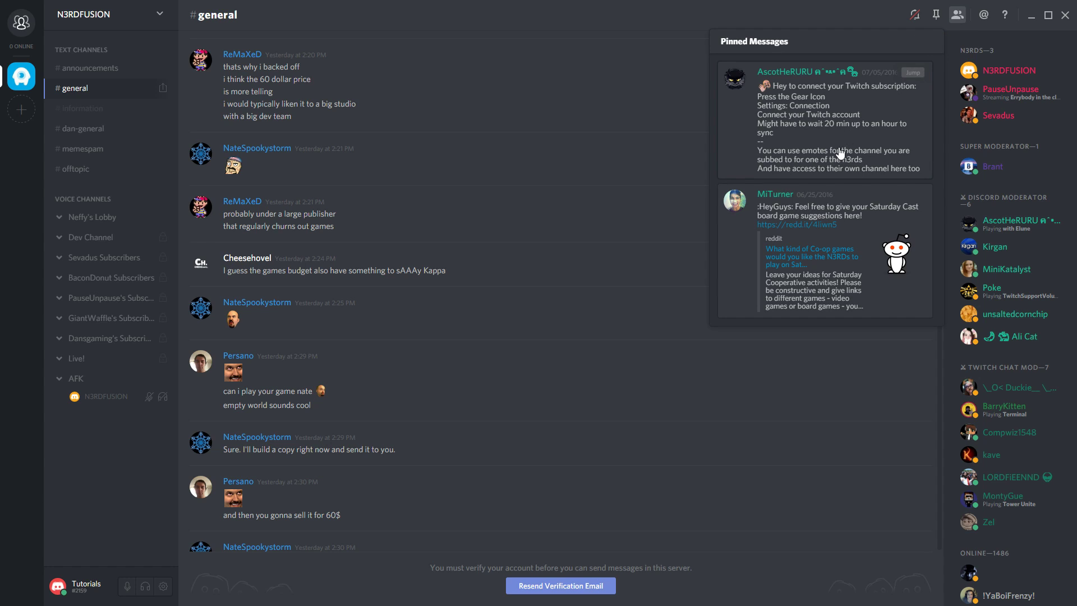
Open the dan-general channel, check its pinned messages, and hide and reshow the member list.
left_click(110, 134)
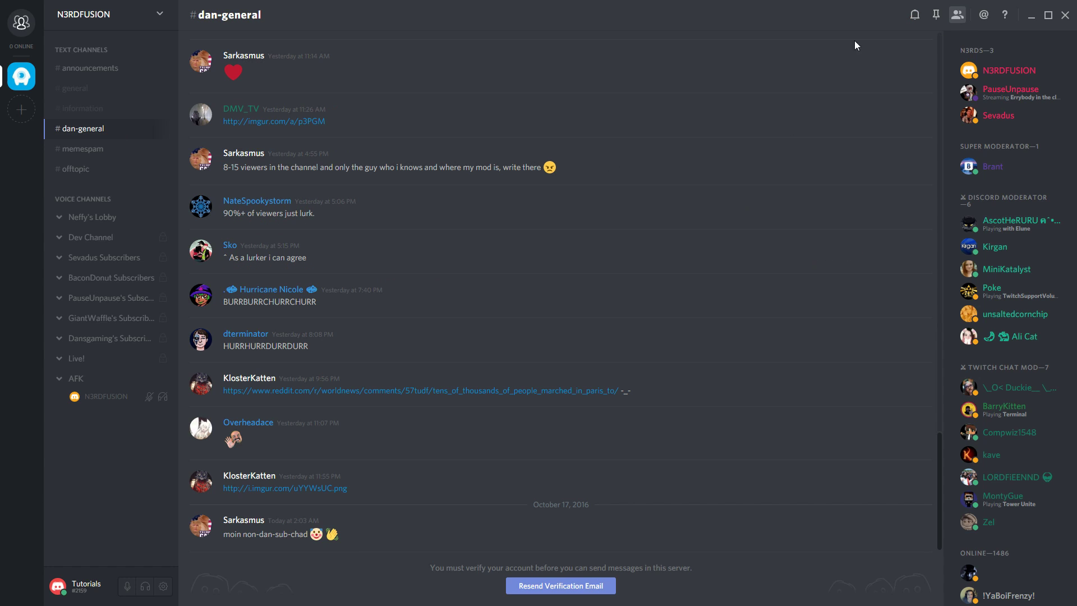
left_click(937, 17)
left_click(937, 16)
left_click(958, 16)
left_click(958, 16)
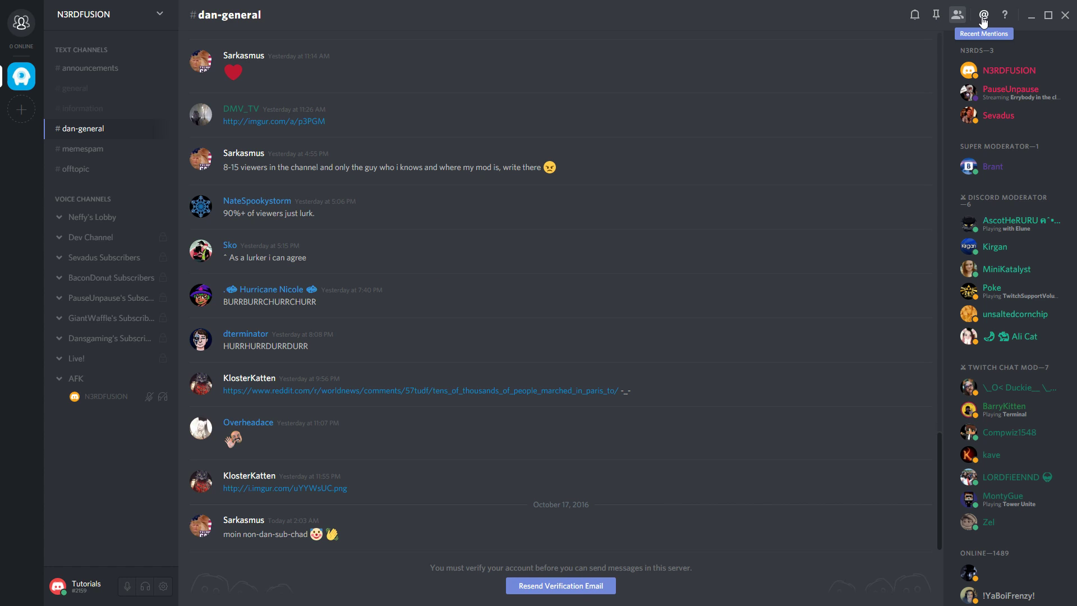
Check the recent mentions for this server and for all servers, and close the list.
left_click(984, 17)
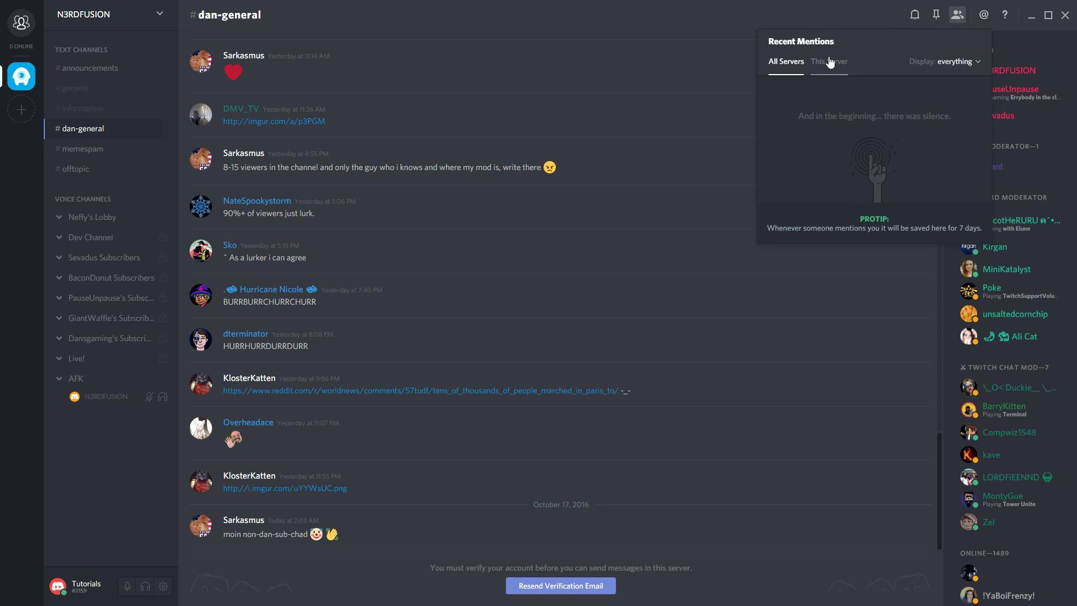
left_click(785, 66)
left_click(836, 63)
left_click(785, 66)
left_click(847, 13)
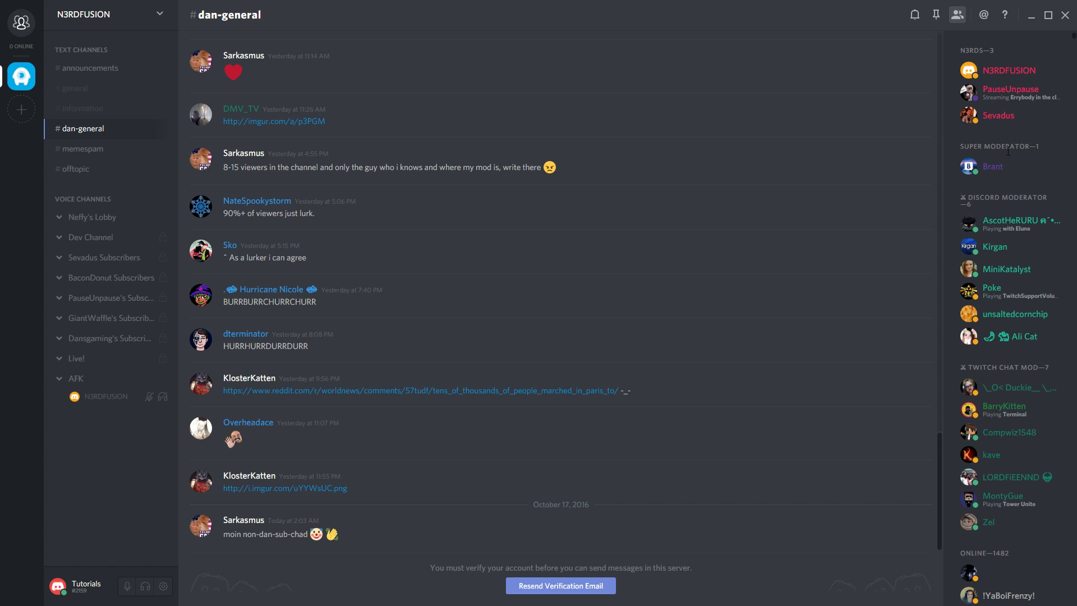
Look through the server's member list and its role groups.
scroll(977, 306, "down", 2)
scroll(1005, 311, "up", 2)
scroll(1018, 314, "down", 2)
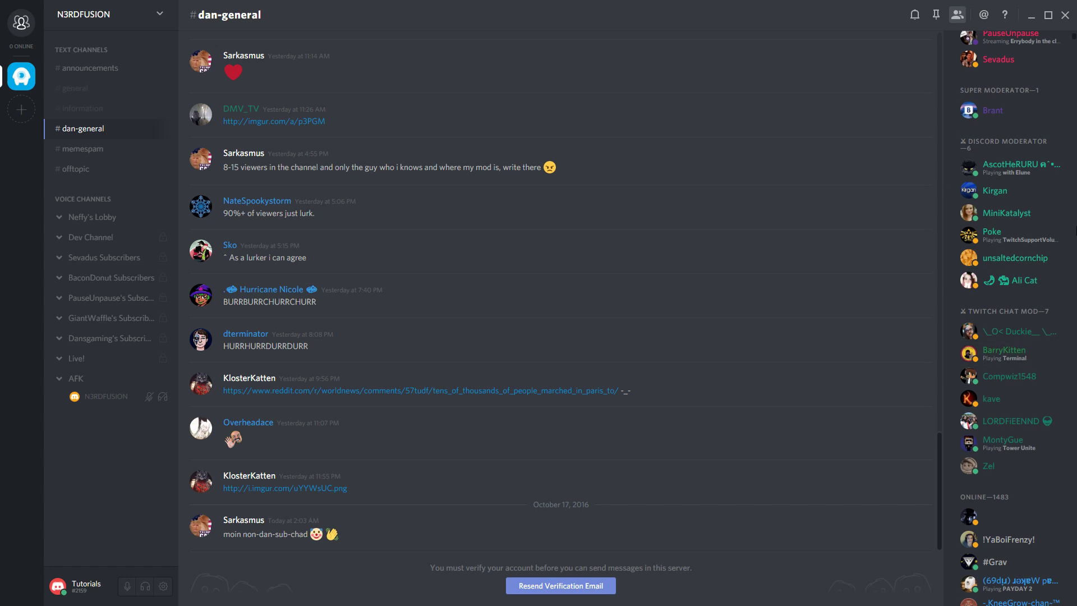
Browse the online members listed below the role groups, and return to the start of the member list.
scroll(870, 247, "up", 2)
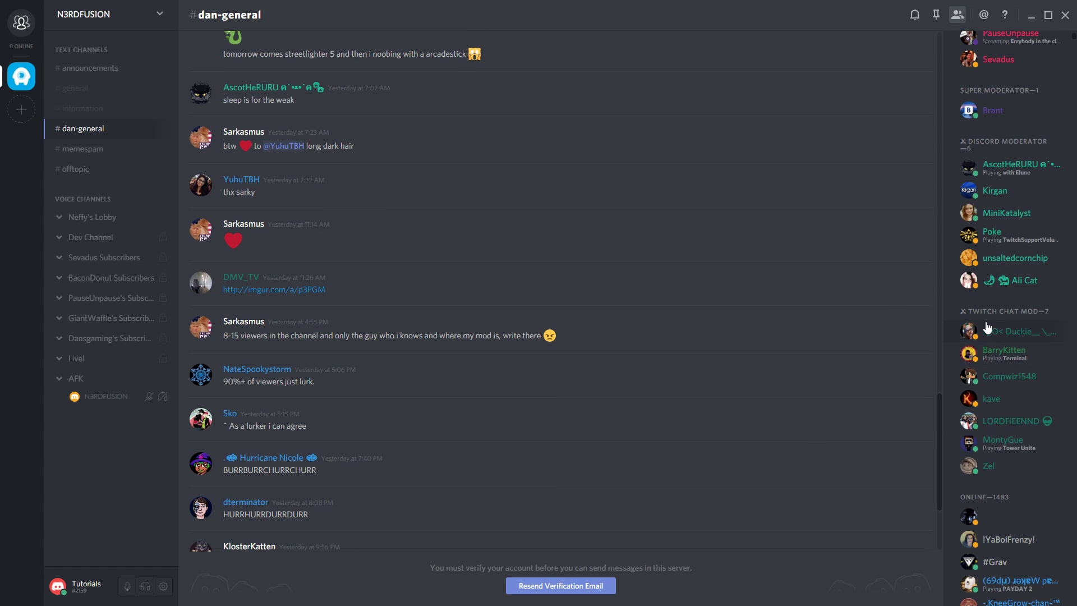
scroll(1010, 360, "down", 8)
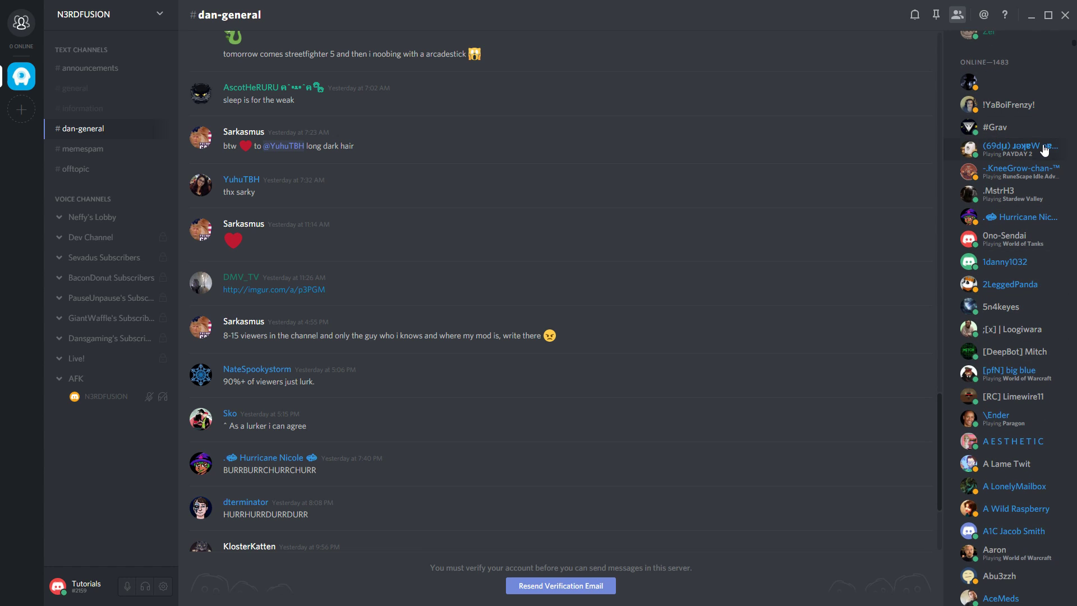
scroll(1026, 361, "down", 4)
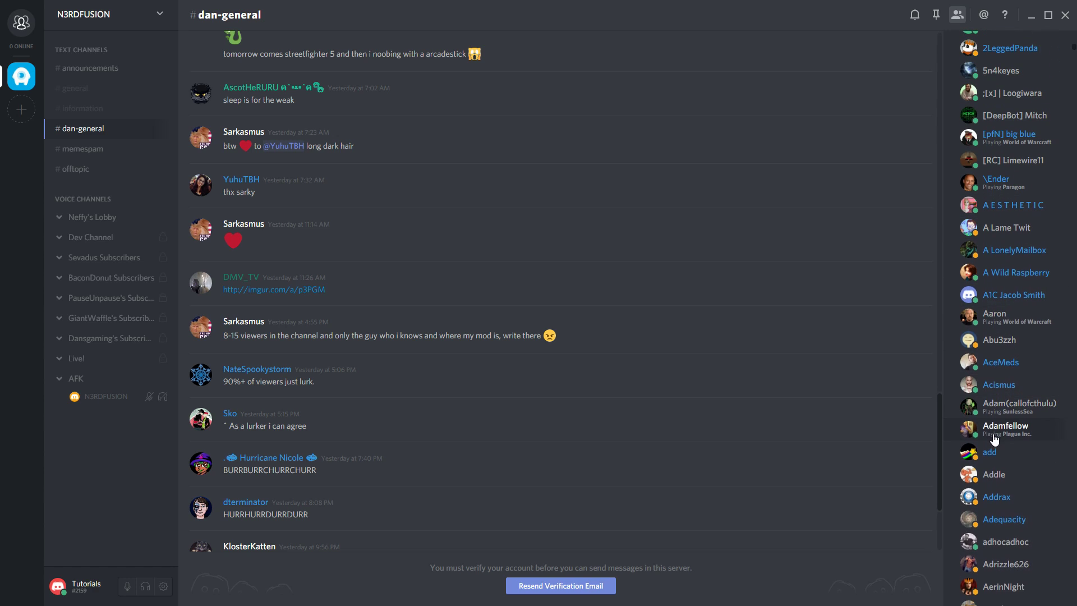
scroll(995, 439, "down", 10)
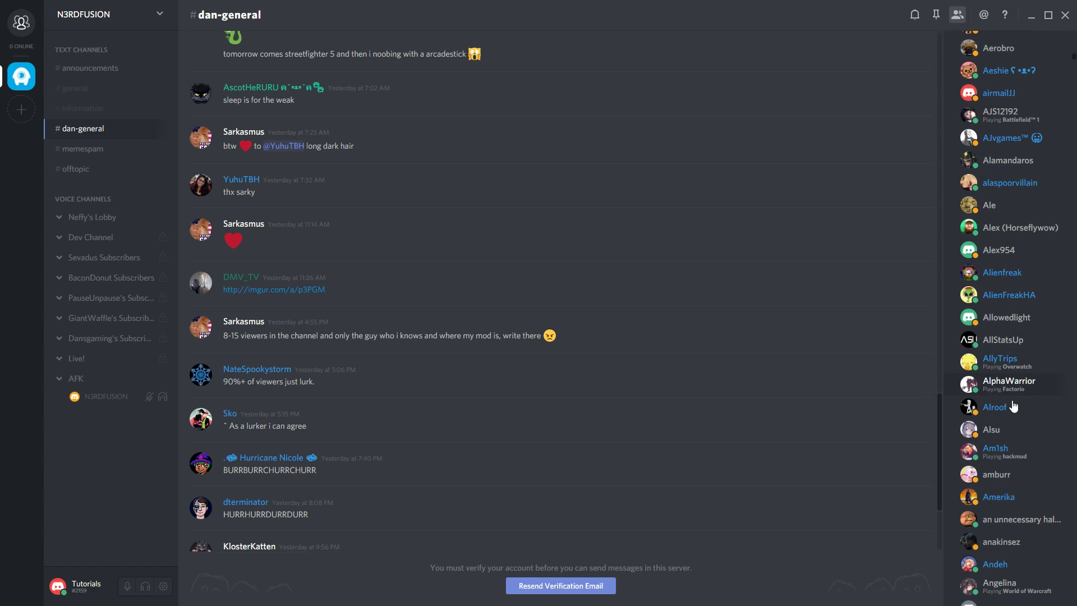
scroll(1013, 400, "down", 12)
scroll(1033, 426, "up", 5)
scroll(1038, 416, "up", 7)
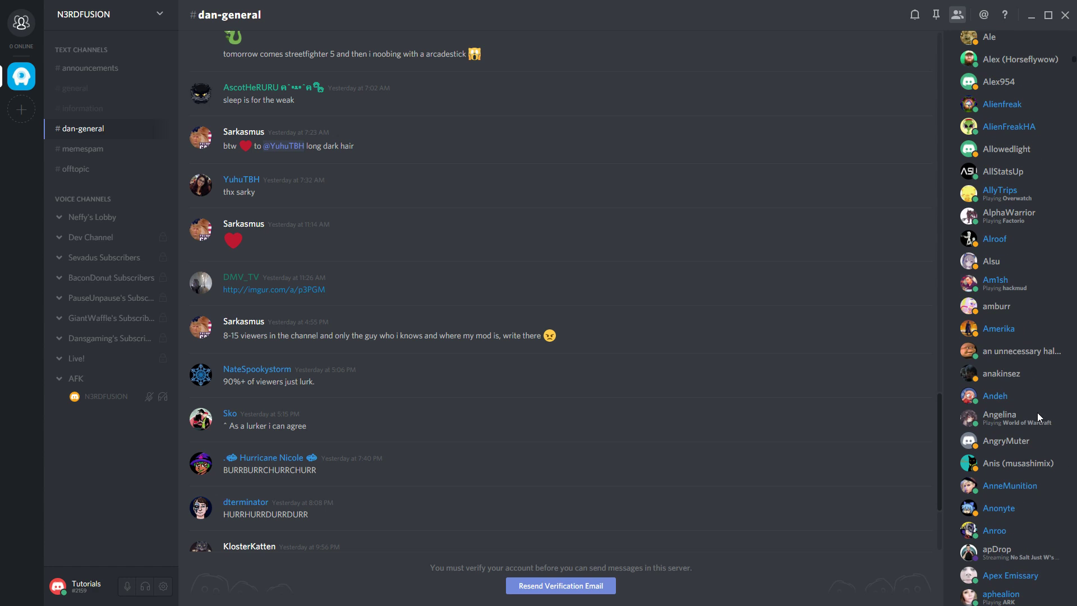
scroll(1018, 235, "up", 8)
scroll(968, 239, "up", 10)
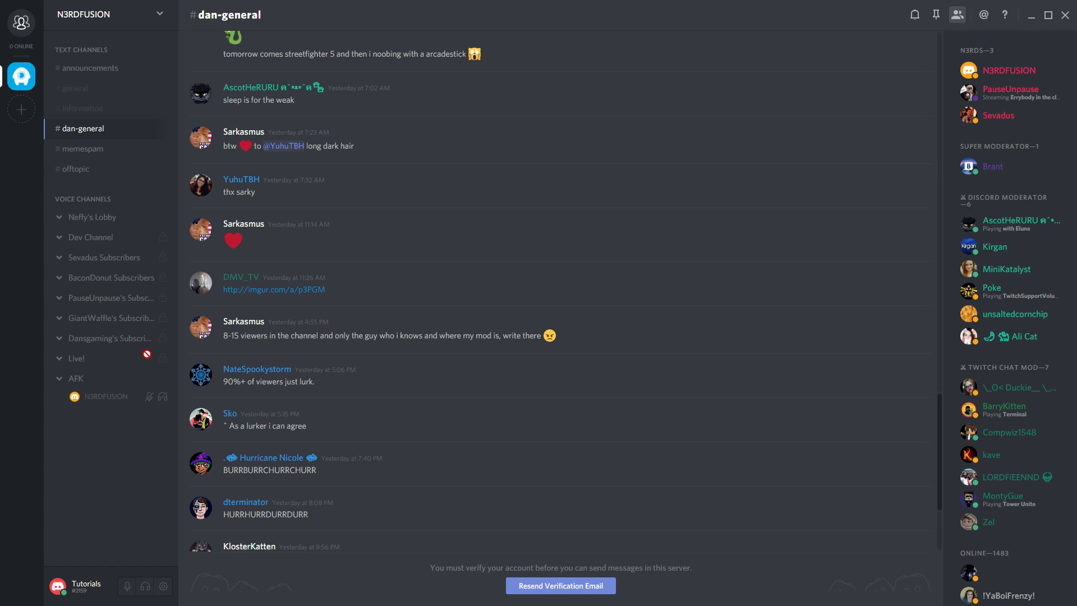
mouse_move(163, 237)
Start adding another server, view the instant-invite form for joining one, and return to the create-or-join choice.
left_click(21, 119)
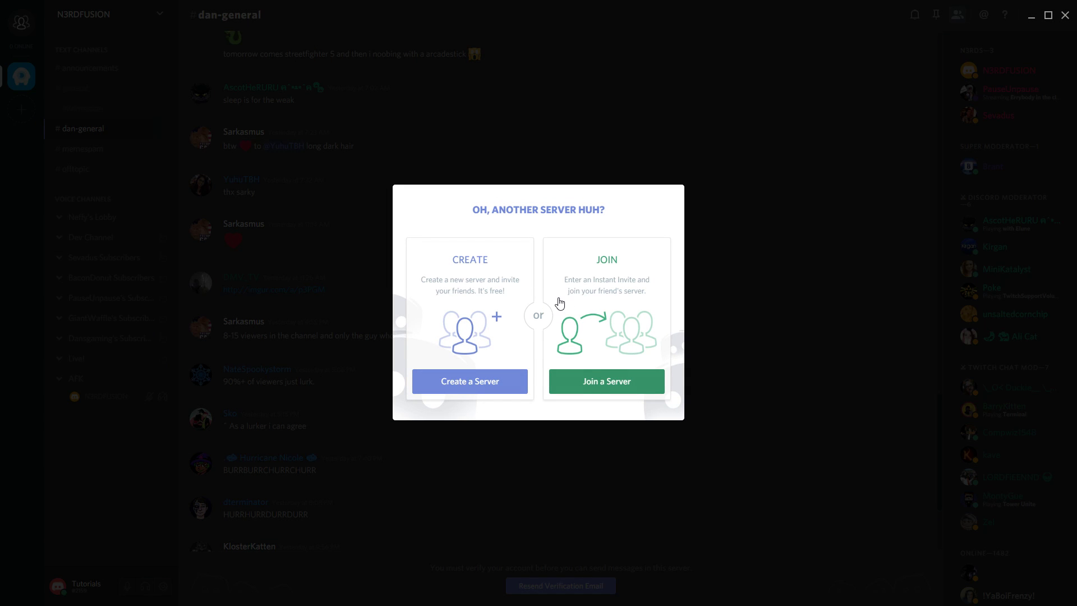
left_click(598, 388)
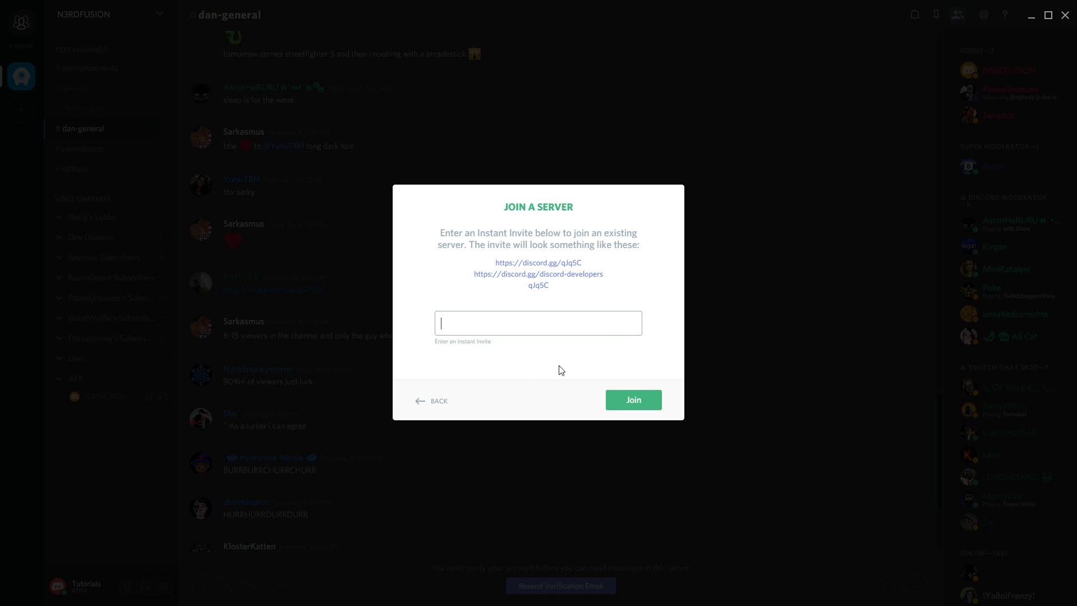
left_click(429, 404)
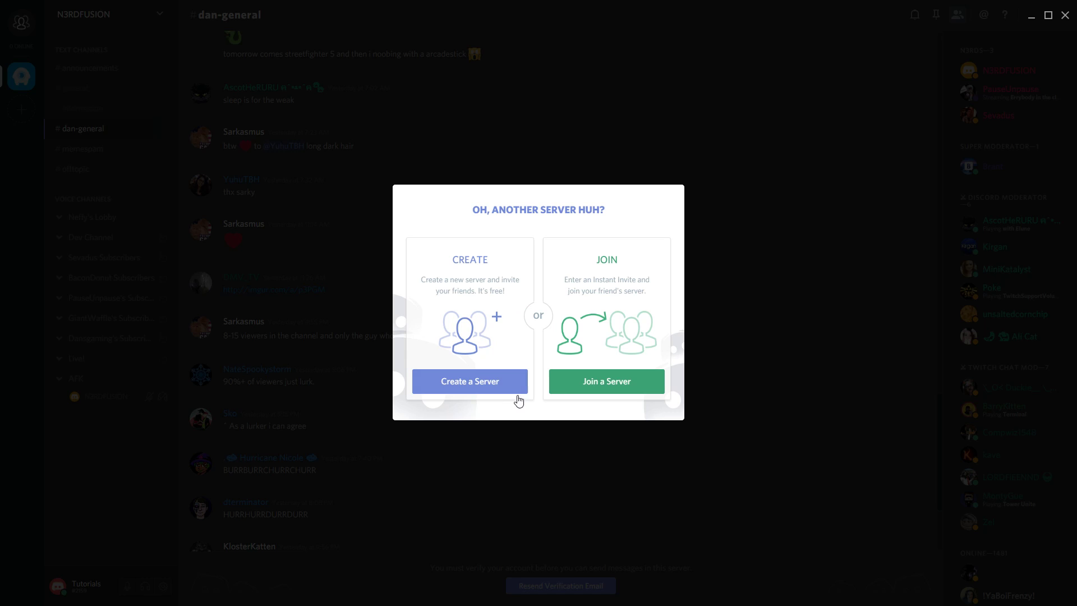
Create a new server named "Test Server" with US East as the server region.
left_click(471, 384)
type("Test SErver")
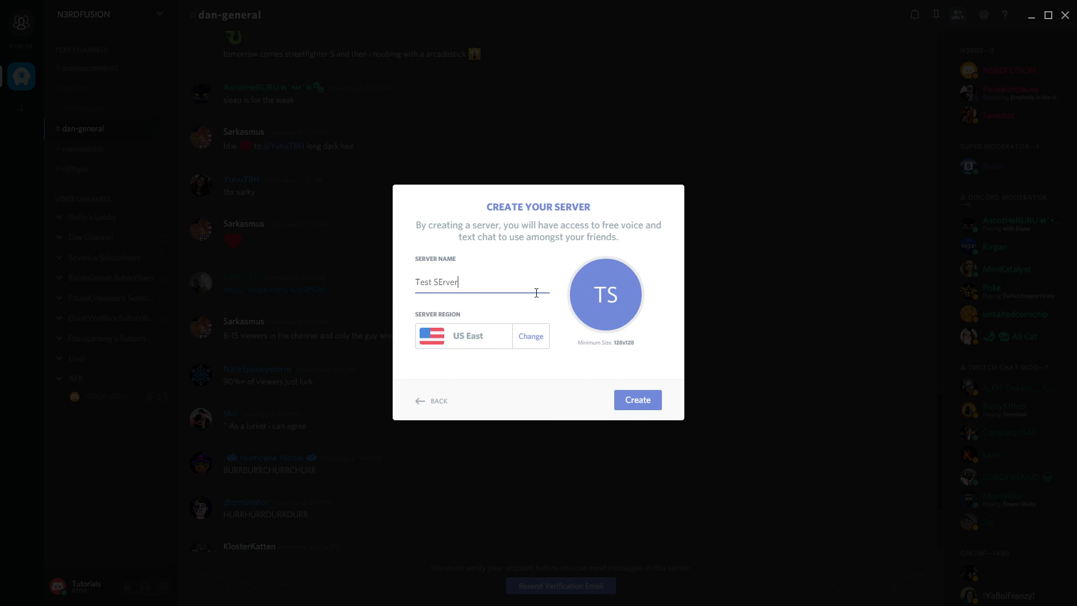
key("BackSpace")
key("BackSpace")
key("BackSpace")
type("ver")
left_click(499, 342)
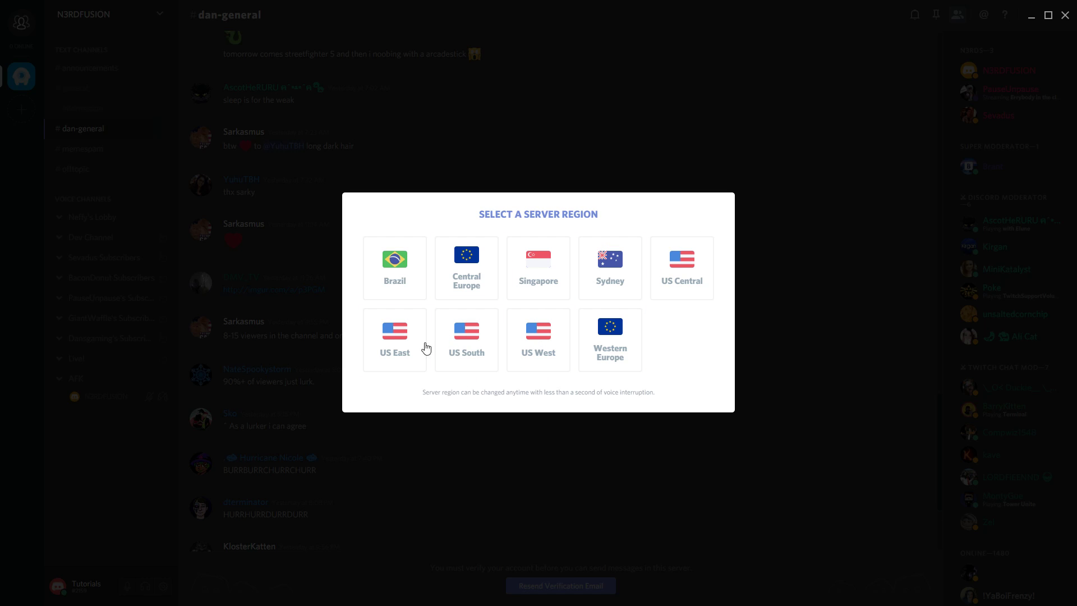
left_click(385, 348)
left_click(634, 400)
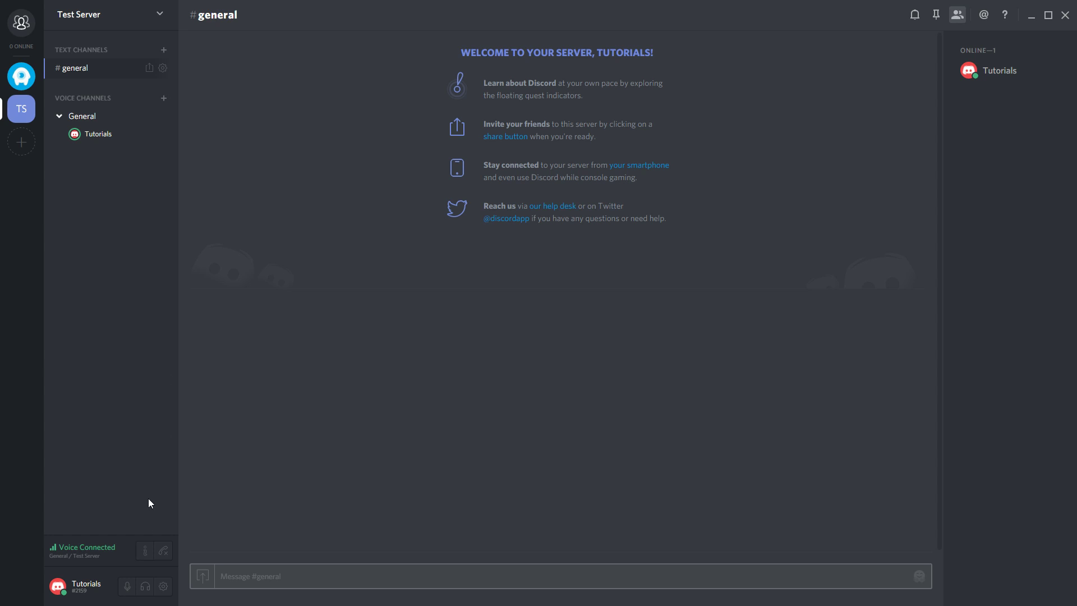
Try the microphone mute and deafen toggles while connected to the General voice channel.
left_click(128, 586)
left_click(145, 586)
left_click(127, 586)
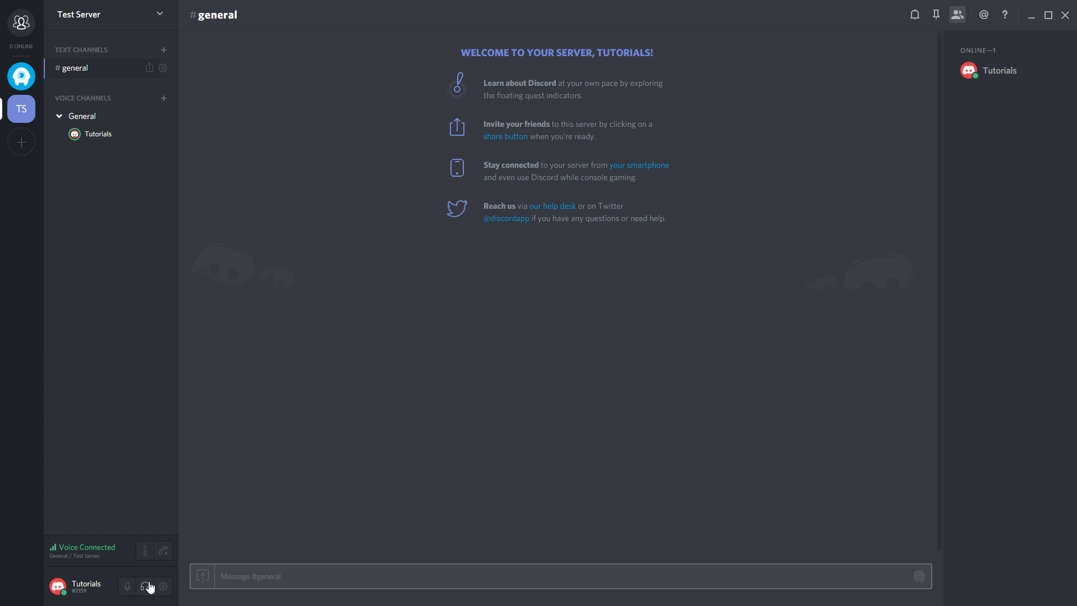
View the voice connection details, close them, and disconnect from the General voice channel.
left_click(145, 553)
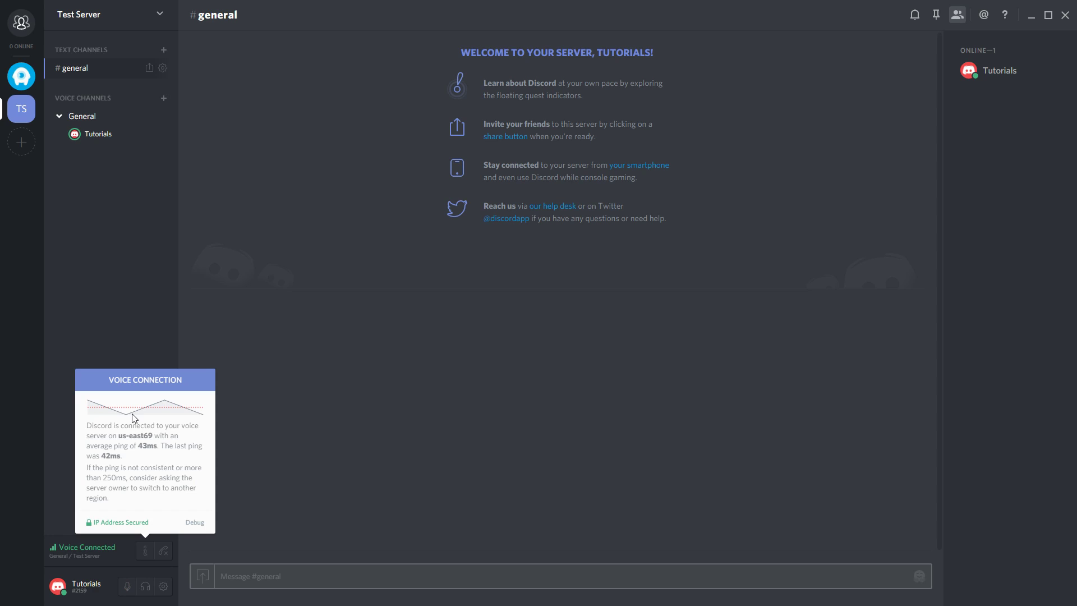
left_click(143, 562)
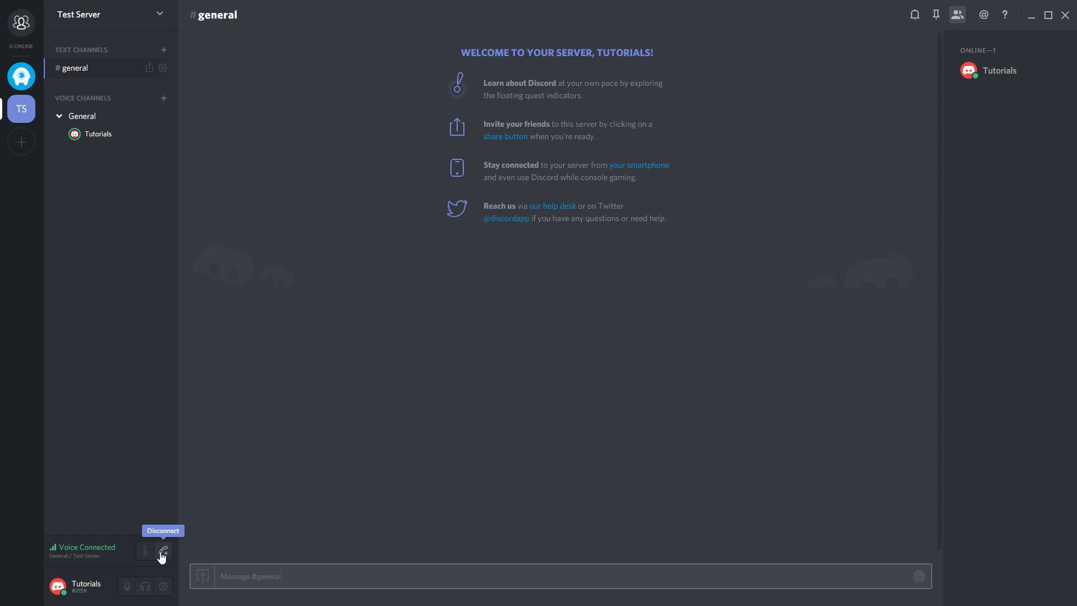
left_click(162, 554)
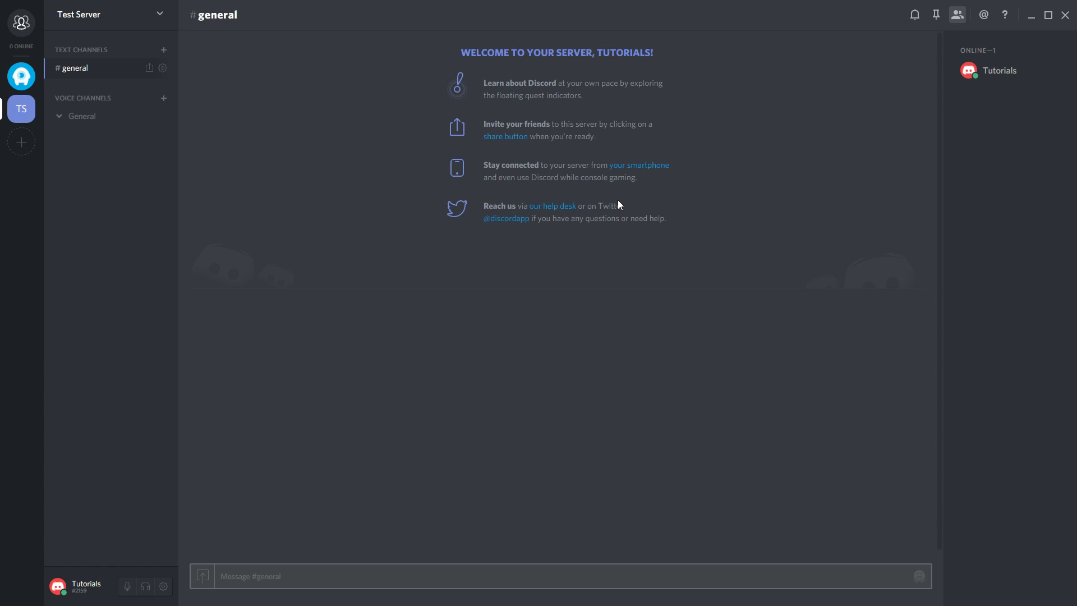
Switch back and forth between the N3RDFUSION server and Test Server, ending on Test Server.
left_click(21, 76)
left_click(20, 112)
left_click(22, 76)
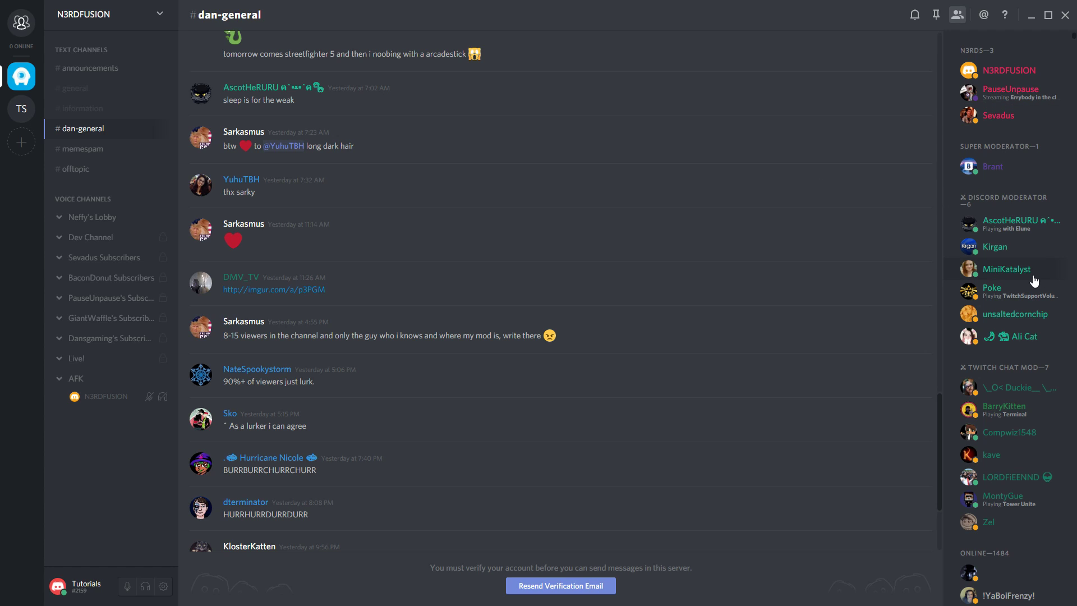
left_click(21, 109)
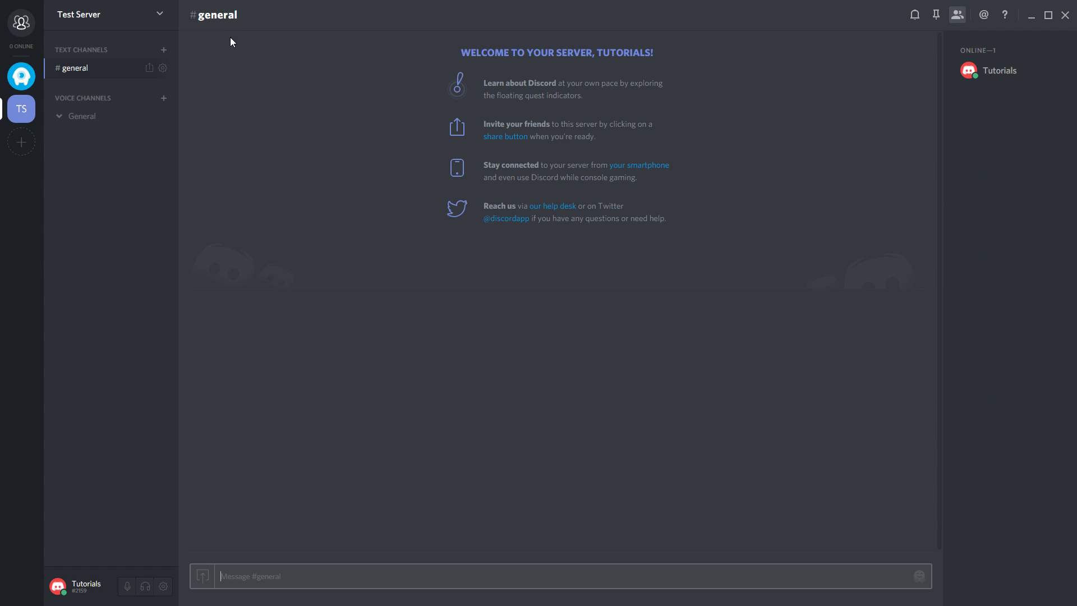
left_click(106, 27)
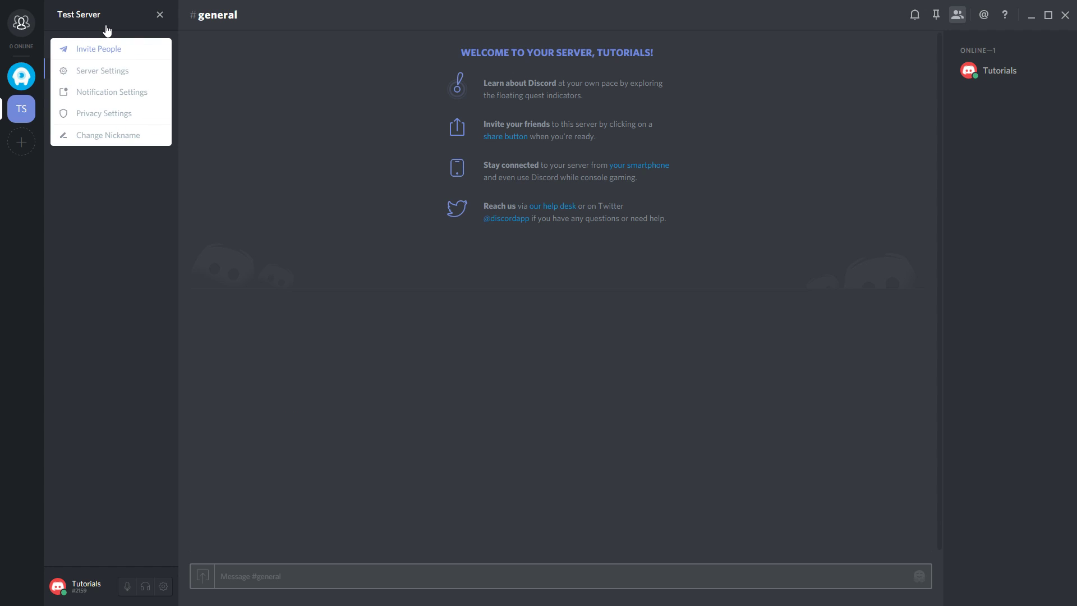
left_click(98, 72)
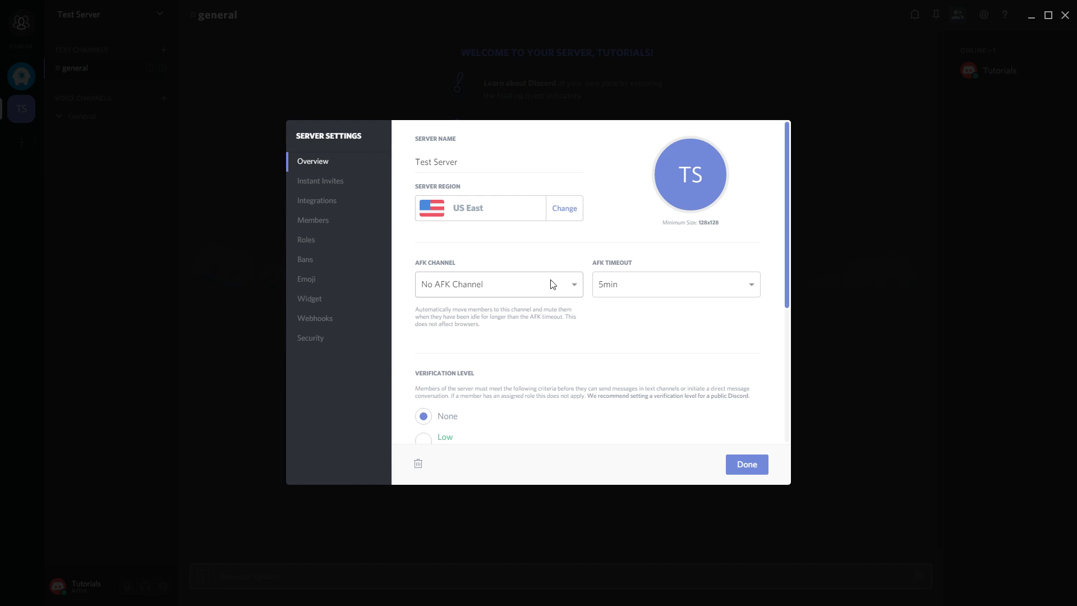
scroll(505, 281, "down", 3)
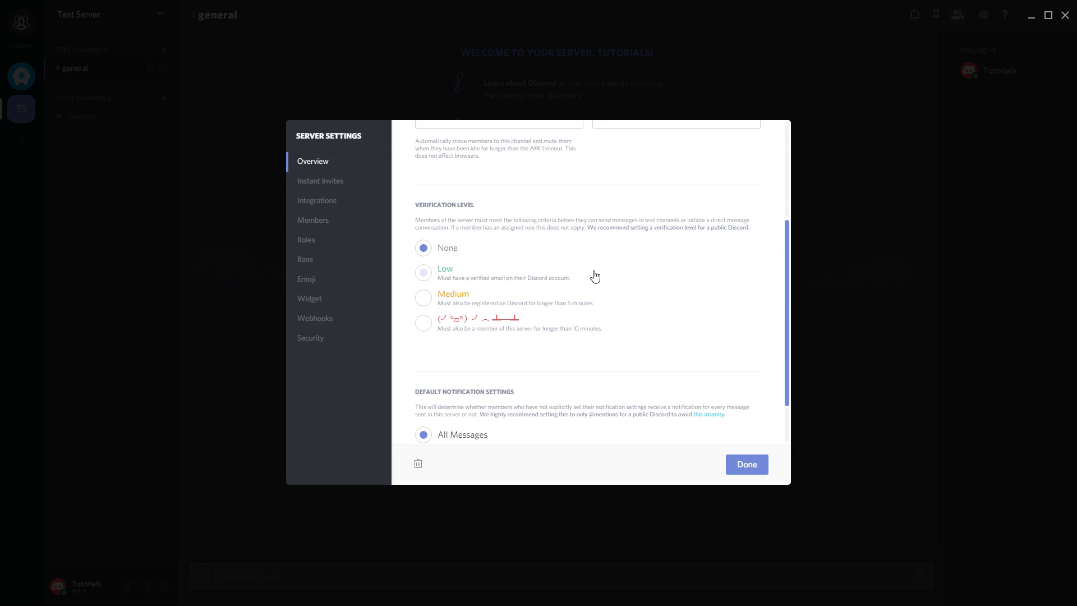
left_click(458, 306)
scroll(458, 305, "down", 1)
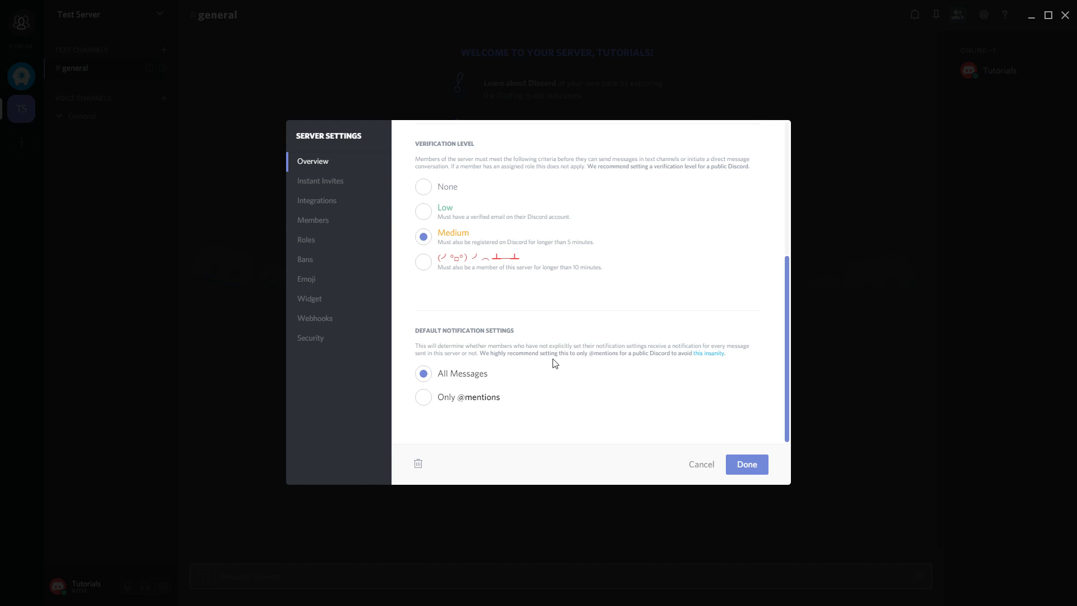
left_click(493, 407)
Review the server's instant invites, integrations, and members settings, including the role picker for the listed member.
left_click(332, 183)
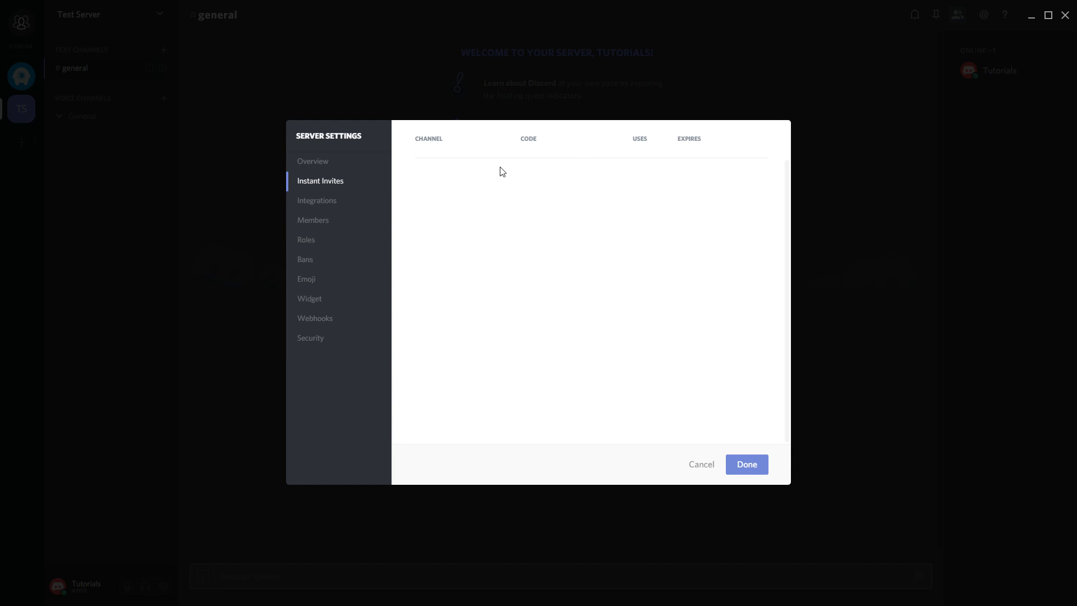
left_click(337, 201)
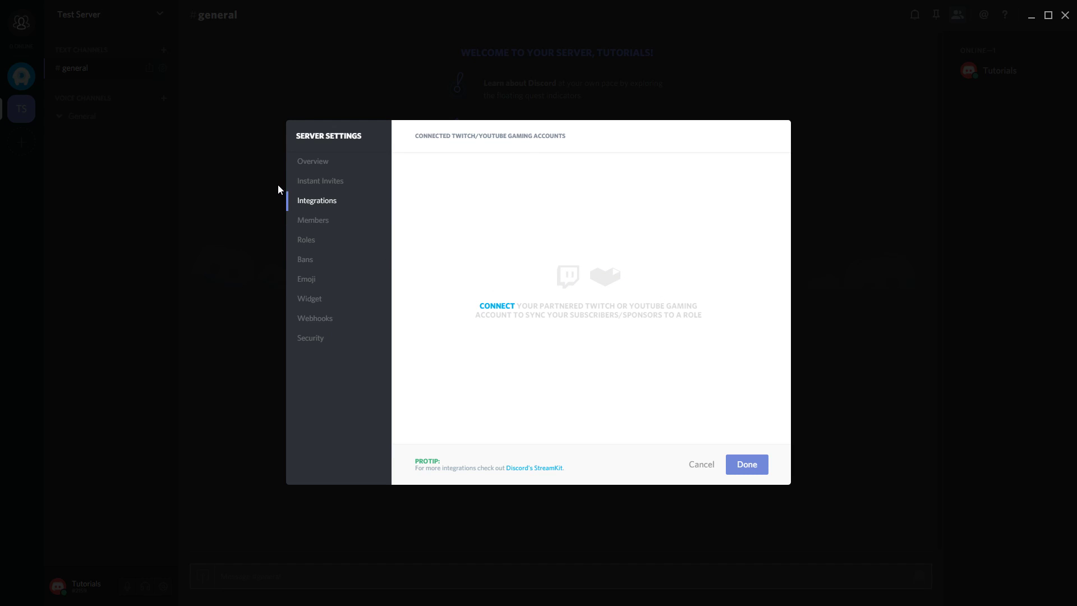
left_click(327, 227)
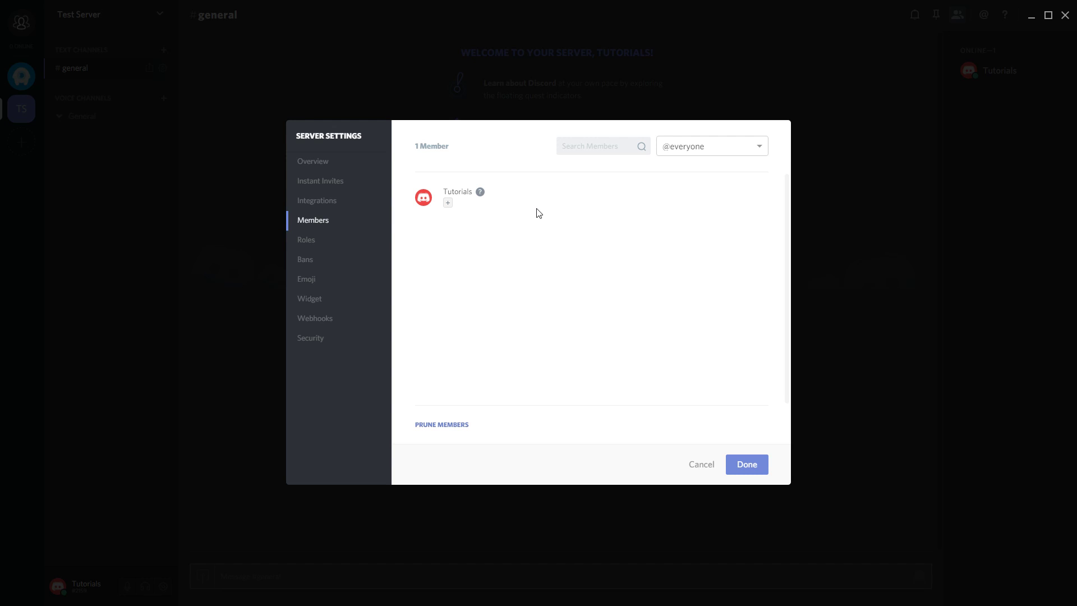
left_click(447, 203)
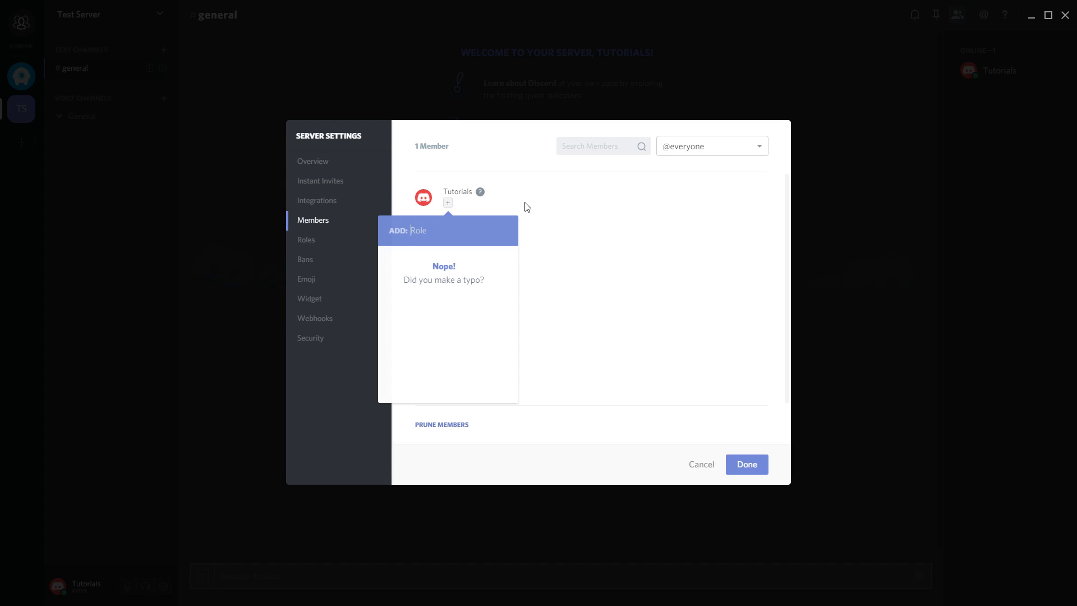
left_click(546, 210)
Review the server's Roles, Bans, Emoji, Widget, Webhooks, and Security settings.
left_click(310, 240)
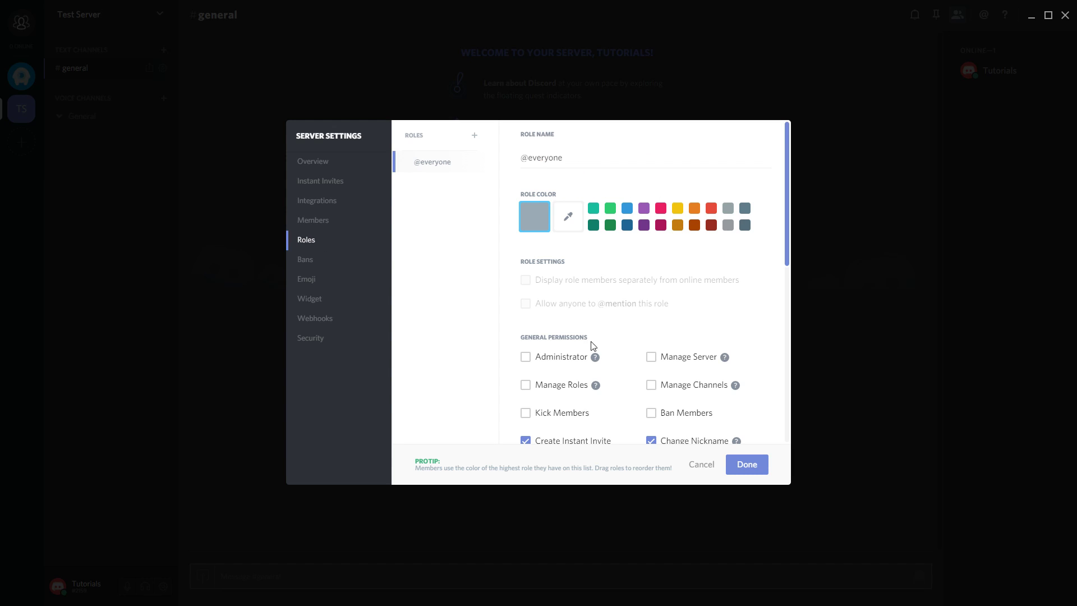
left_click(312, 258)
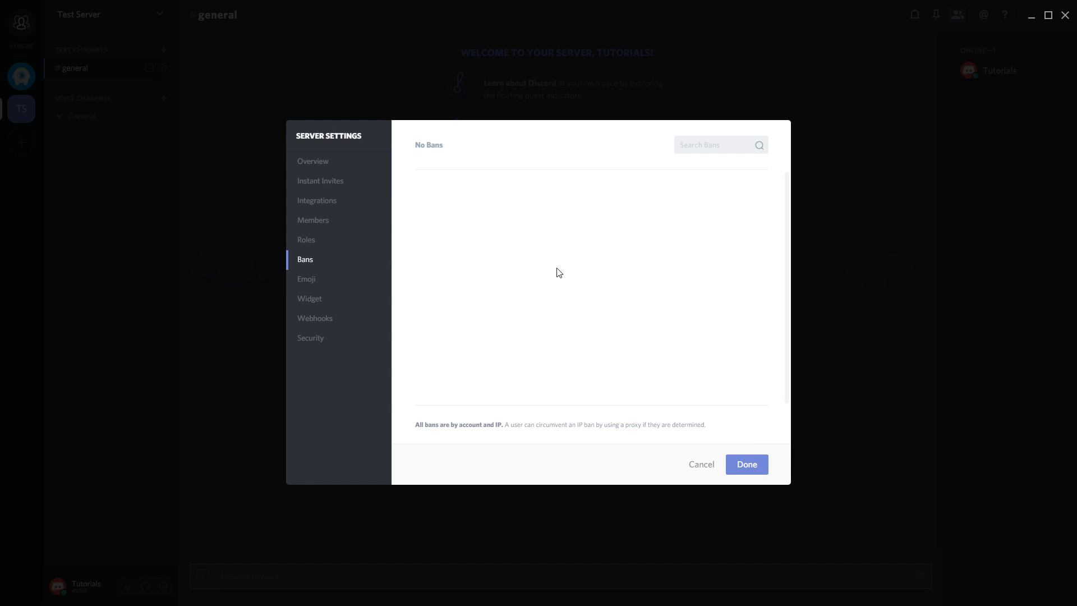
left_click(309, 280)
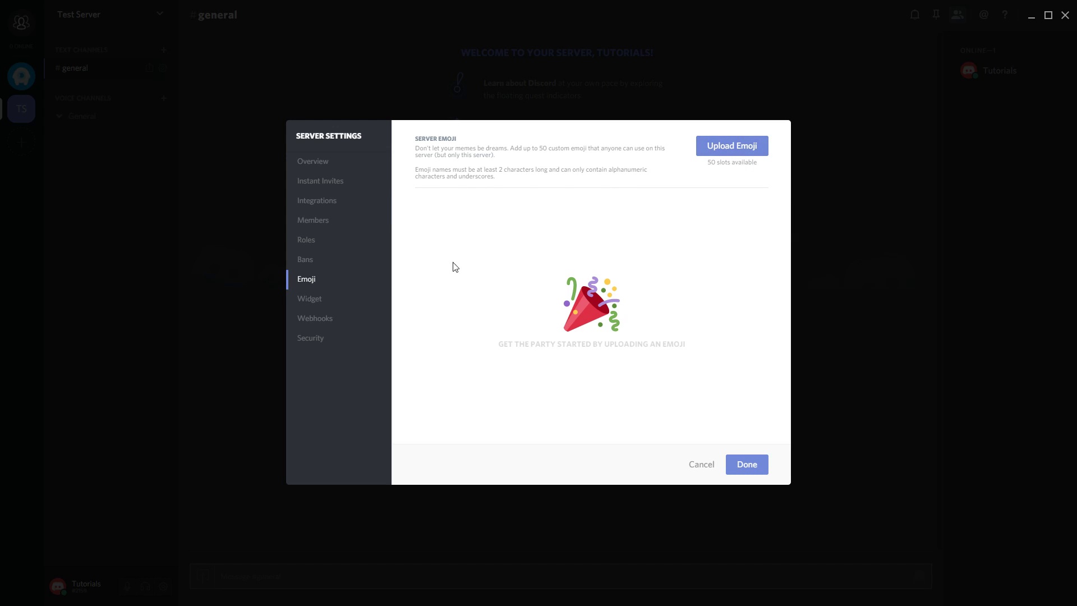
left_click(332, 300)
left_click(333, 318)
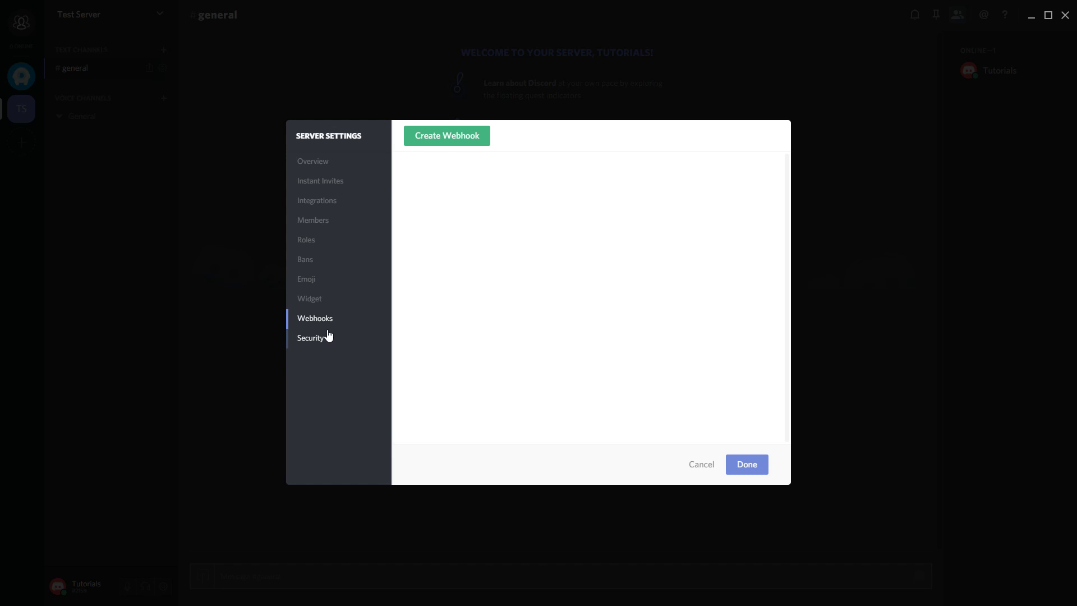
left_click(325, 337)
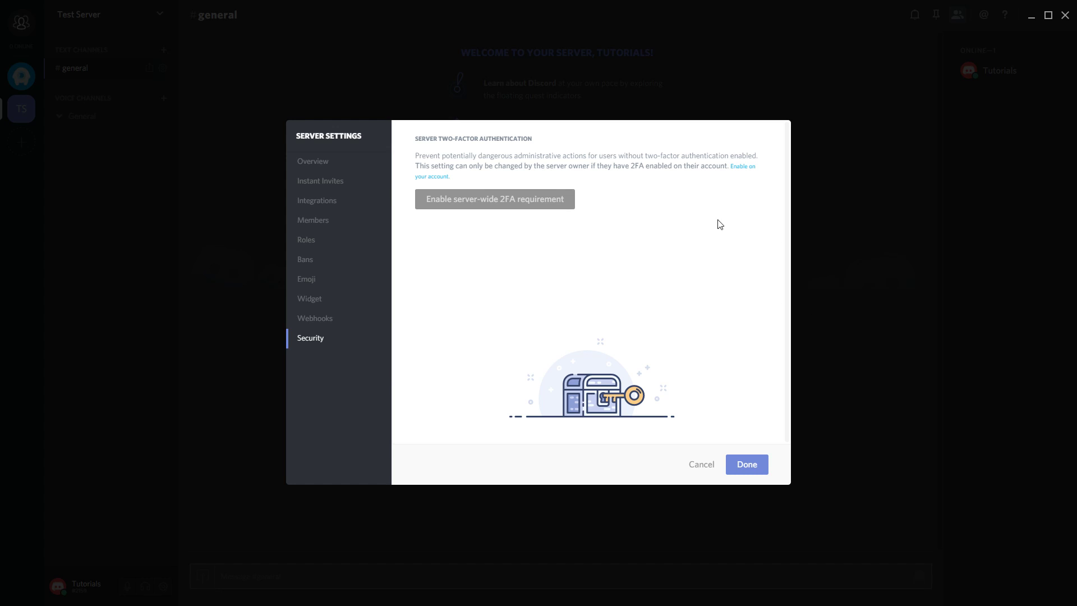
Create a role named "Mod" with the bright green color and display its members separately from online members.
left_click(337, 249)
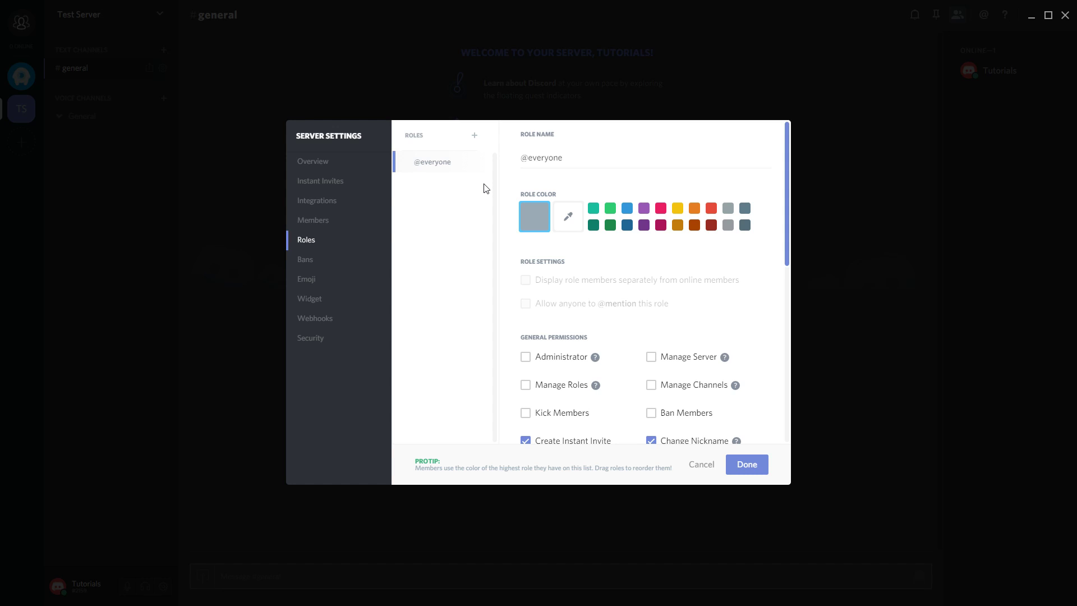
left_click(475, 136)
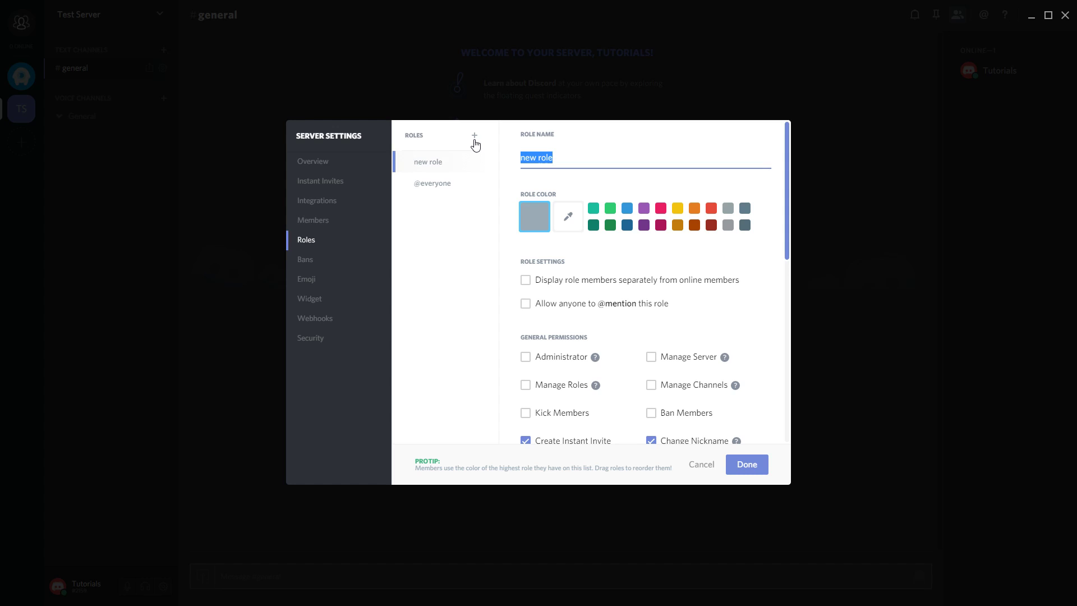
key("BackSpace")
type("Mod")
left_click(610, 209)
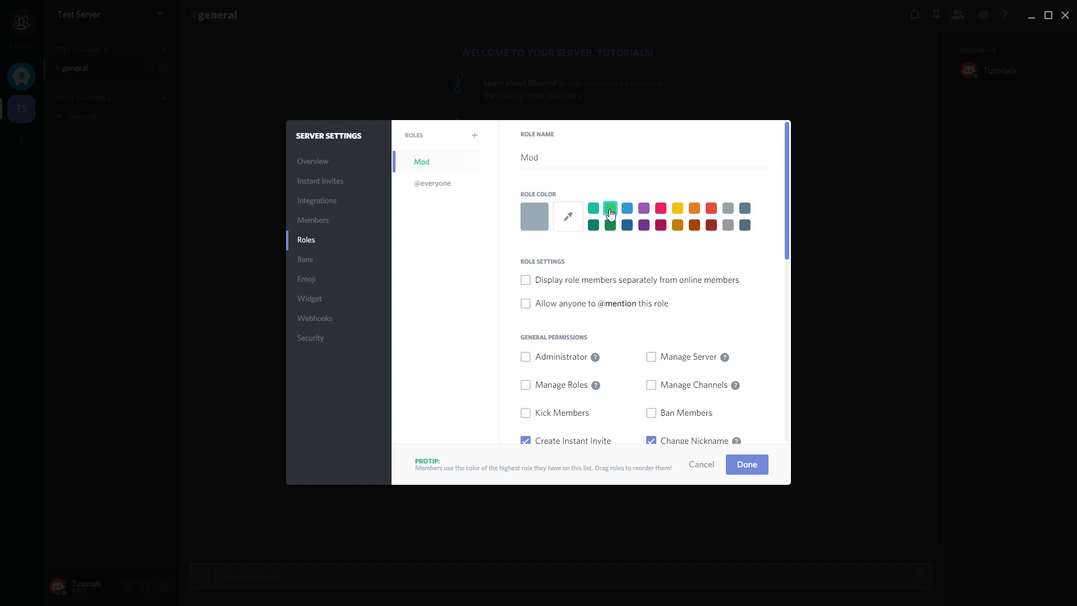
left_click(603, 286)
scroll(679, 340, "down", 3)
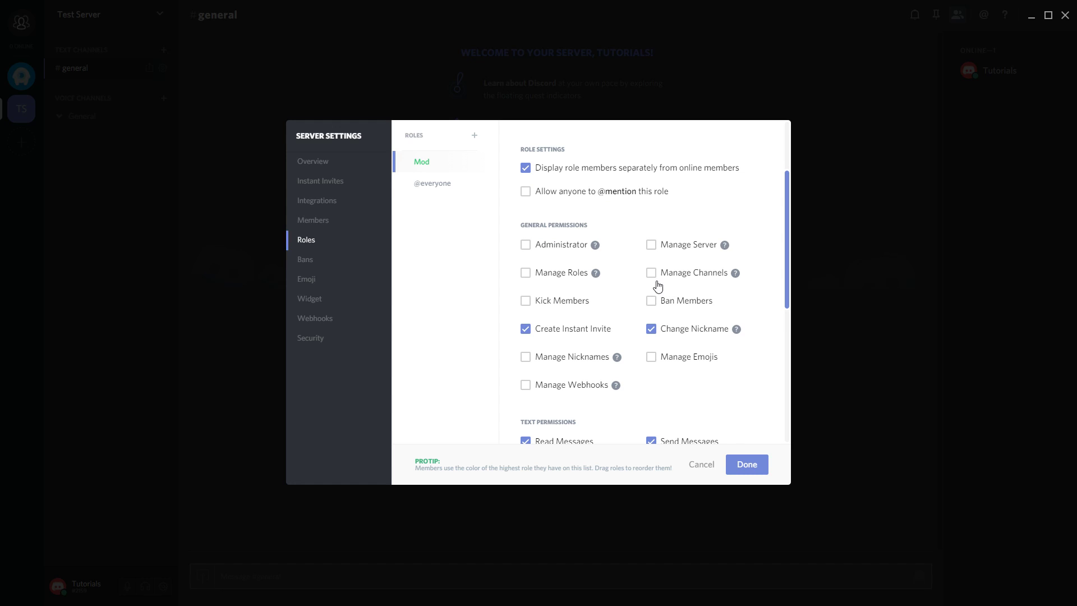
Grant the Mod role the Kick Members, Manage Emojis, and Manage Messages permissions.
left_click(590, 305)
left_click(679, 358)
scroll(601, 382, "down", 3)
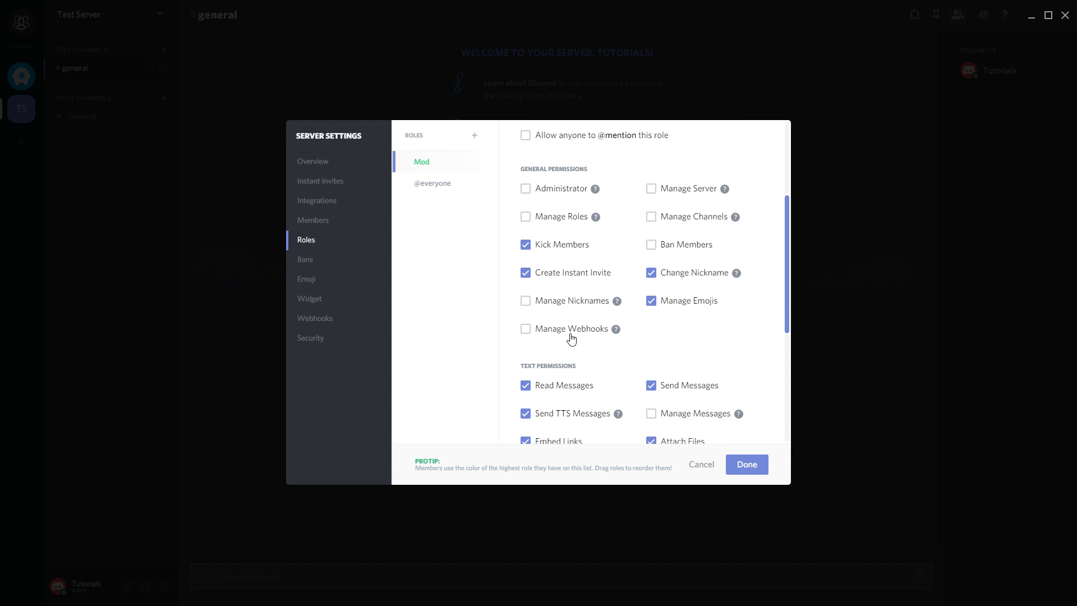
scroll(678, 343, "down", 1)
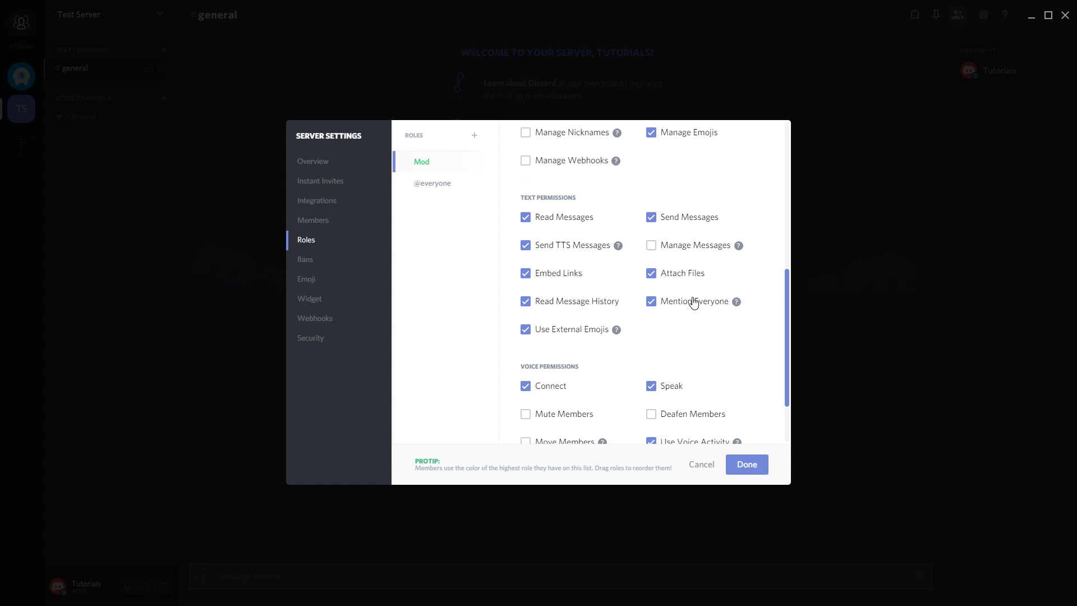
left_click(678, 250)
scroll(661, 314, "down", 1)
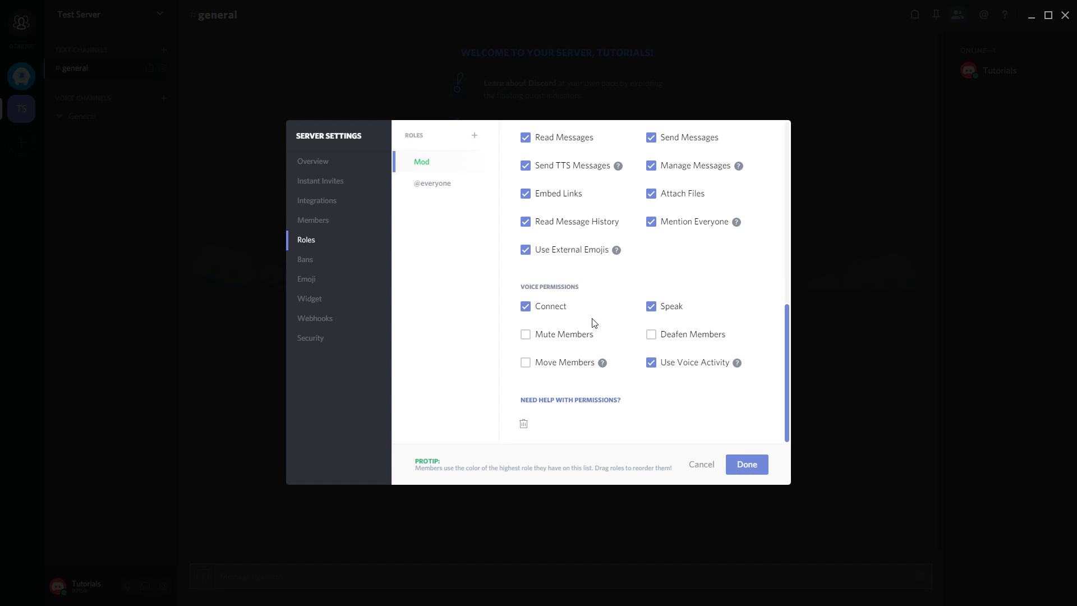
scroll(541, 247, "up", 5)
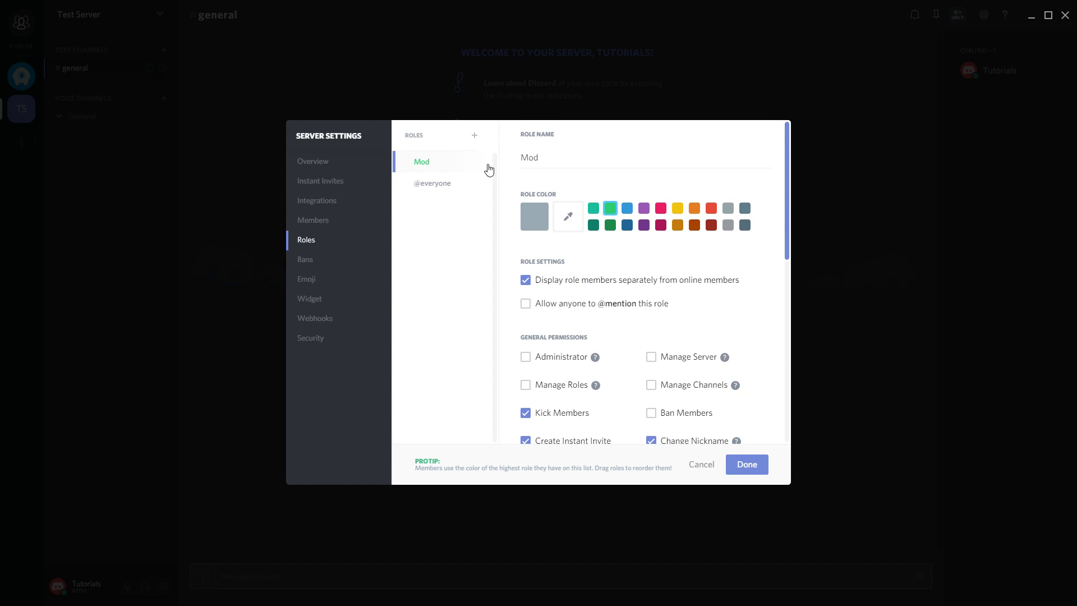
Create a role named "Admin" with the dark pink color and display its members separately from online members.
left_click(473, 136)
type("Admin")
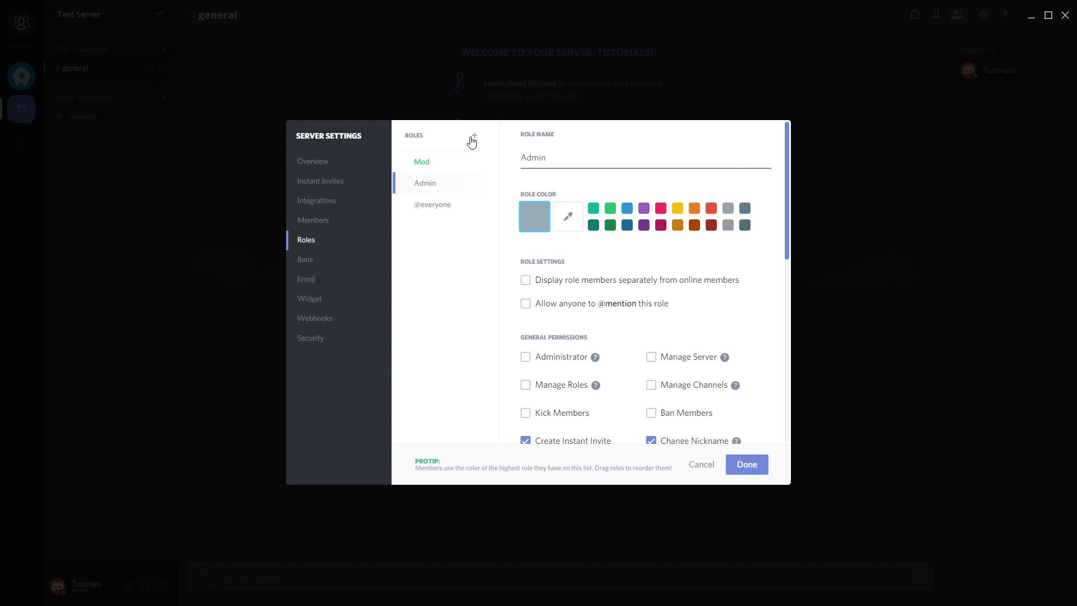
left_click(588, 286)
left_click(588, 286)
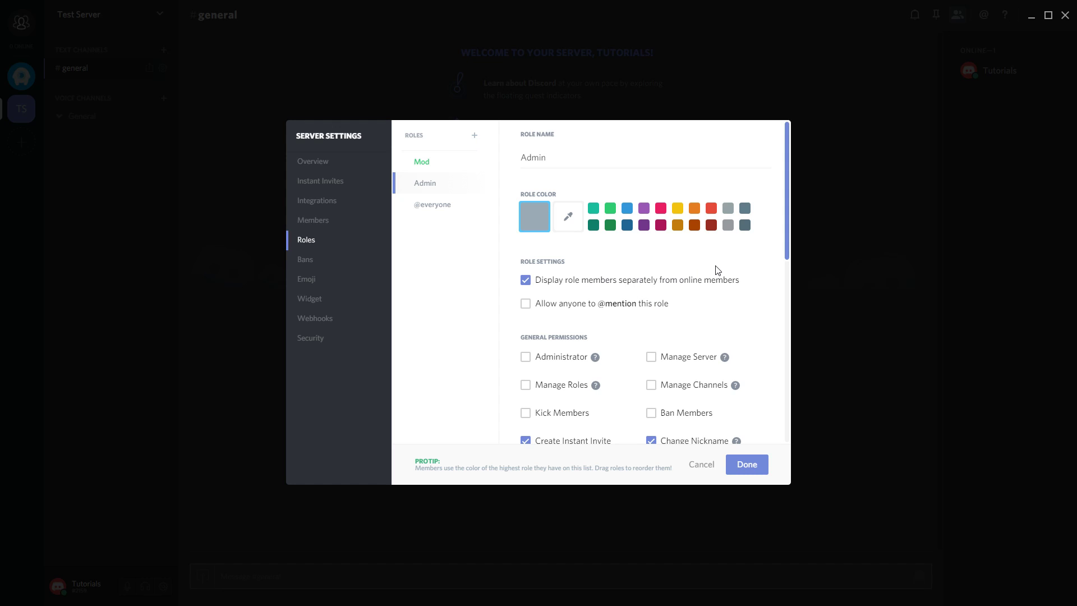
left_click(662, 226)
Grant the Admin role the Administrator permission and look over its remaining permissions.
scroll(696, 320, "down", 1)
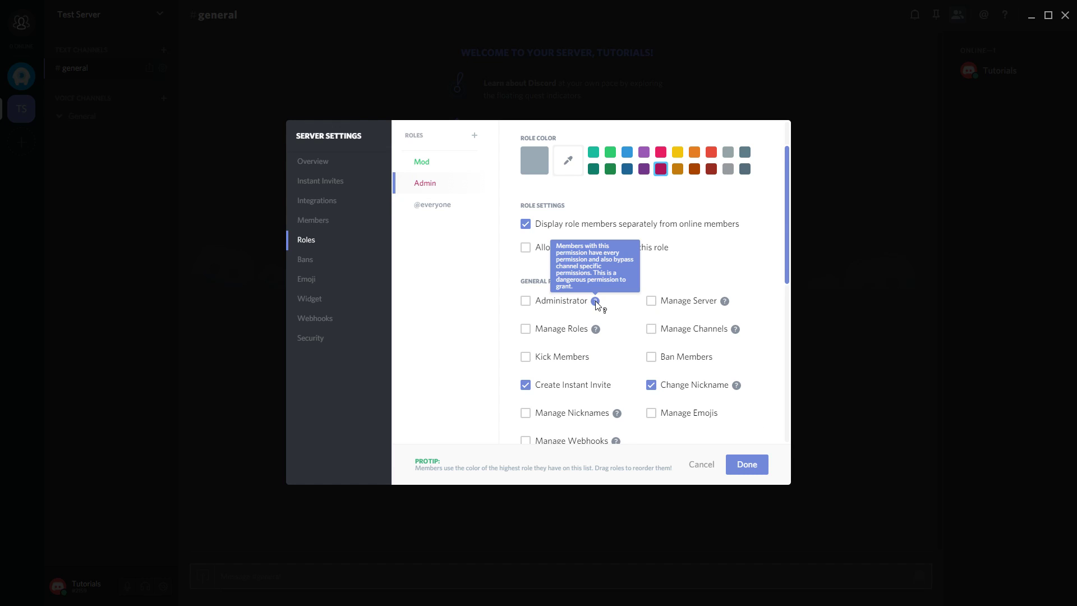
mouse_move(596, 302)
left_click(525, 301)
scroll(613, 361, "down", 2)
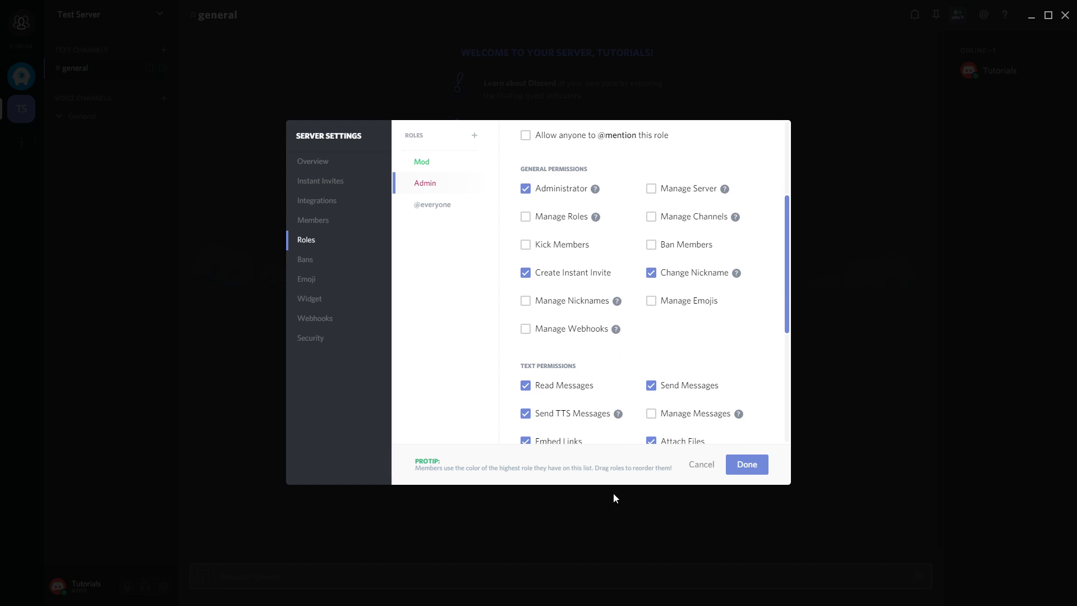
scroll(691, 376, "down", 2)
scroll(539, 387, "down", 2)
scroll(554, 413, "up", 7)
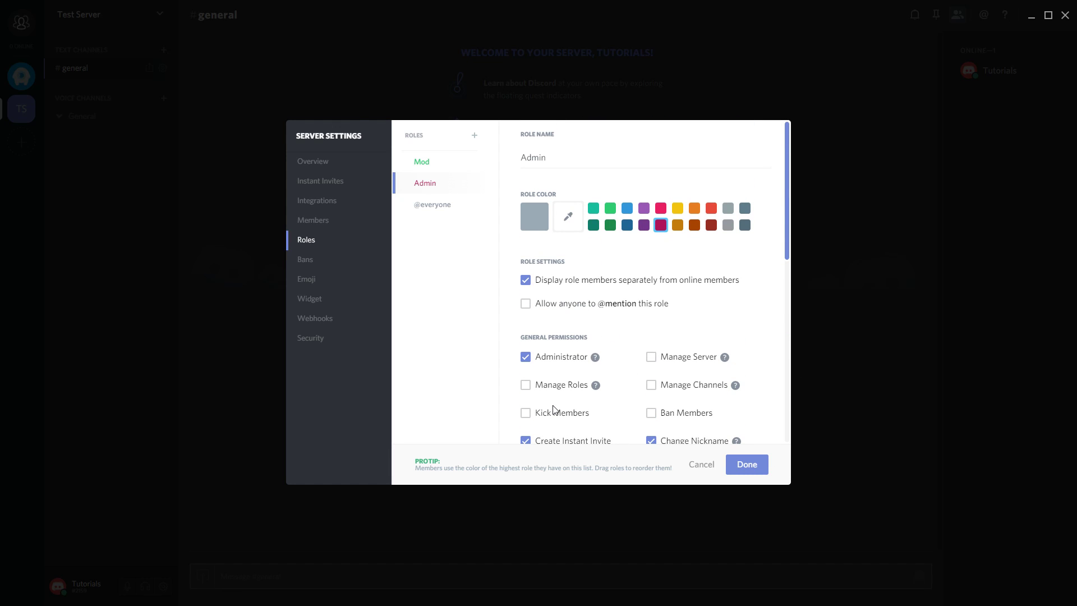
Create a role named "Friends" with the dark purple color and display its members separately from online members.
left_click(475, 136)
key("BackSpace")
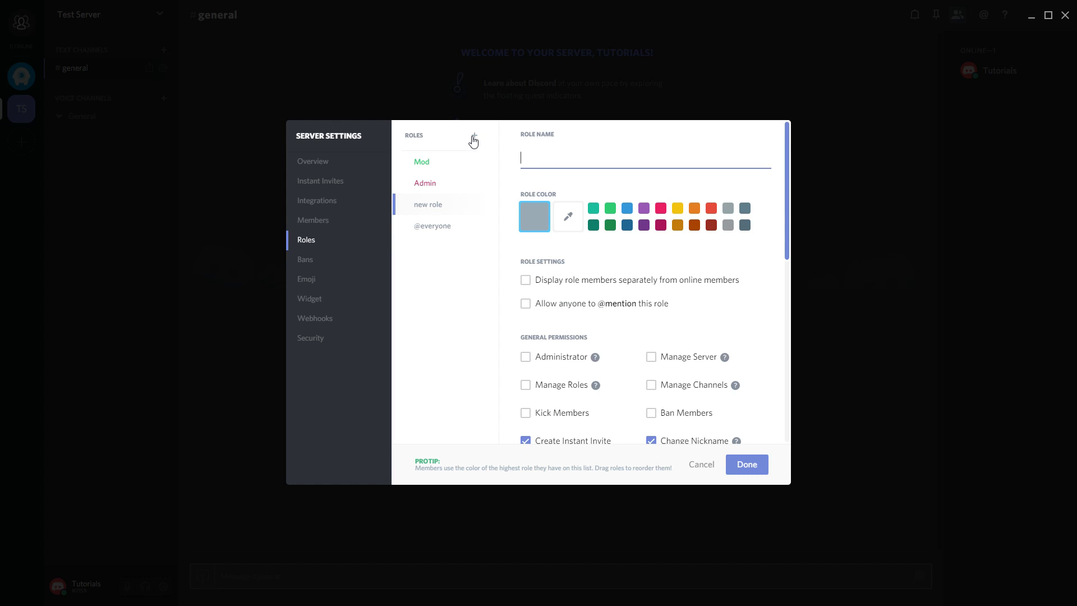
type("Friends")
left_click(642, 227)
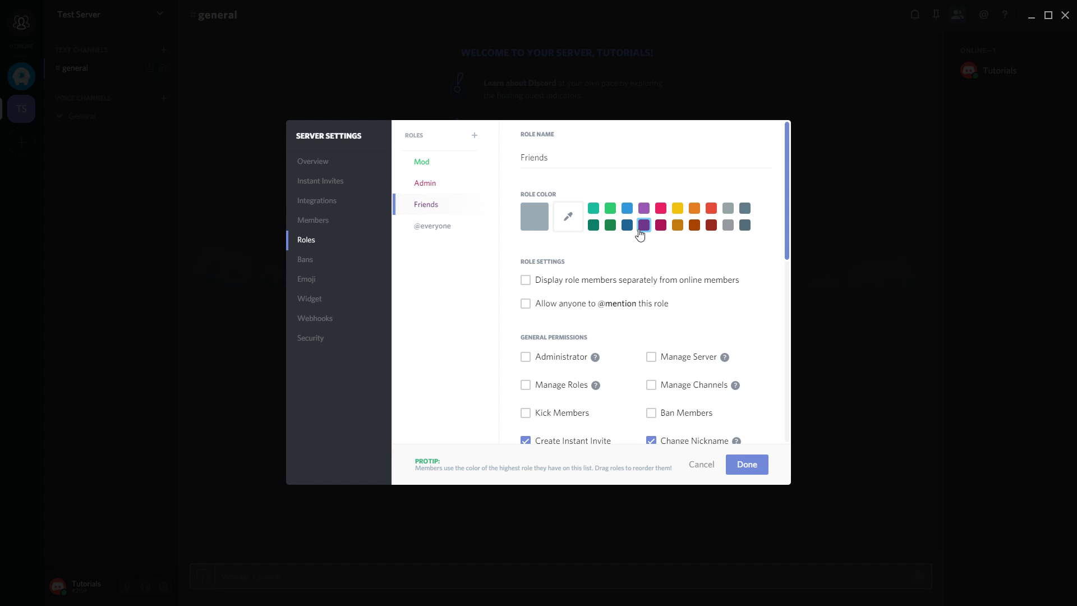
left_click(651, 281)
scroll(695, 327, "down", 3)
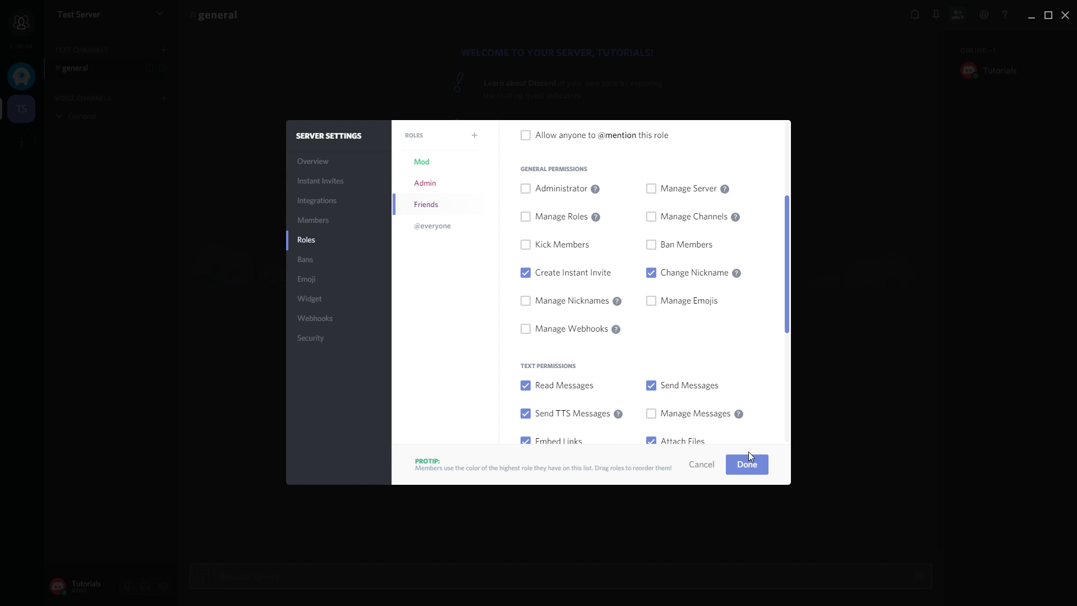
Move the Admin role above Mod in the role order and save the server settings.
scroll(620, 284, "up", 2)
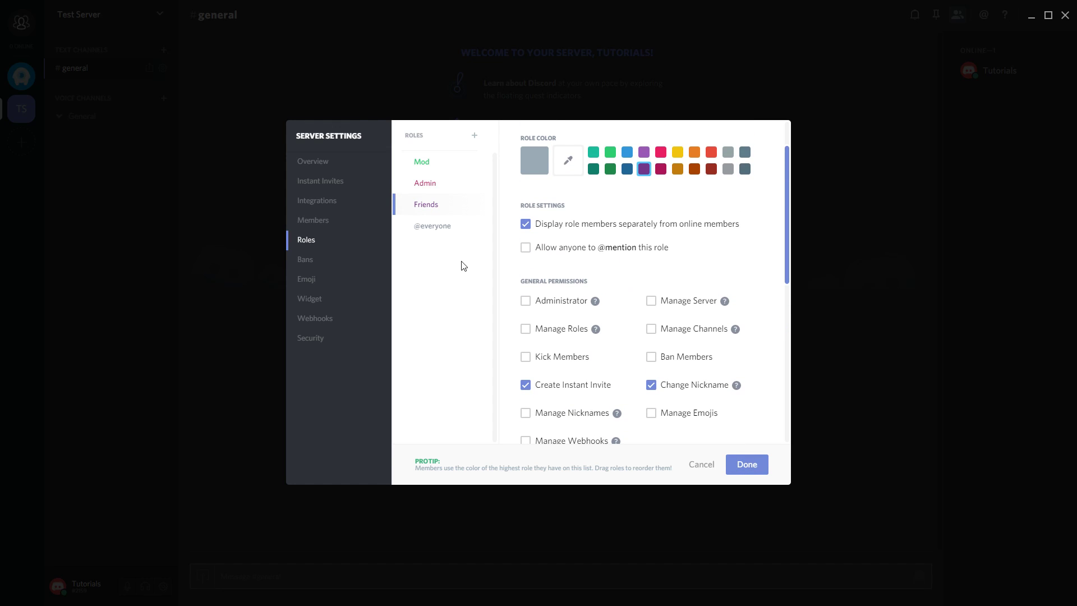
left_click_drag(426, 182, 427, 166)
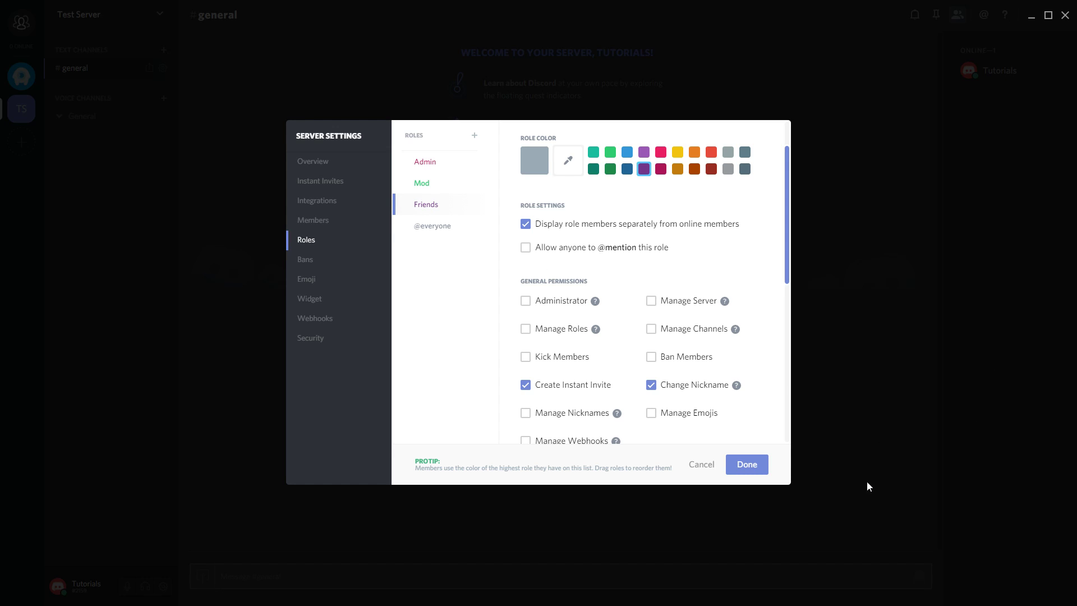
left_click(748, 465)
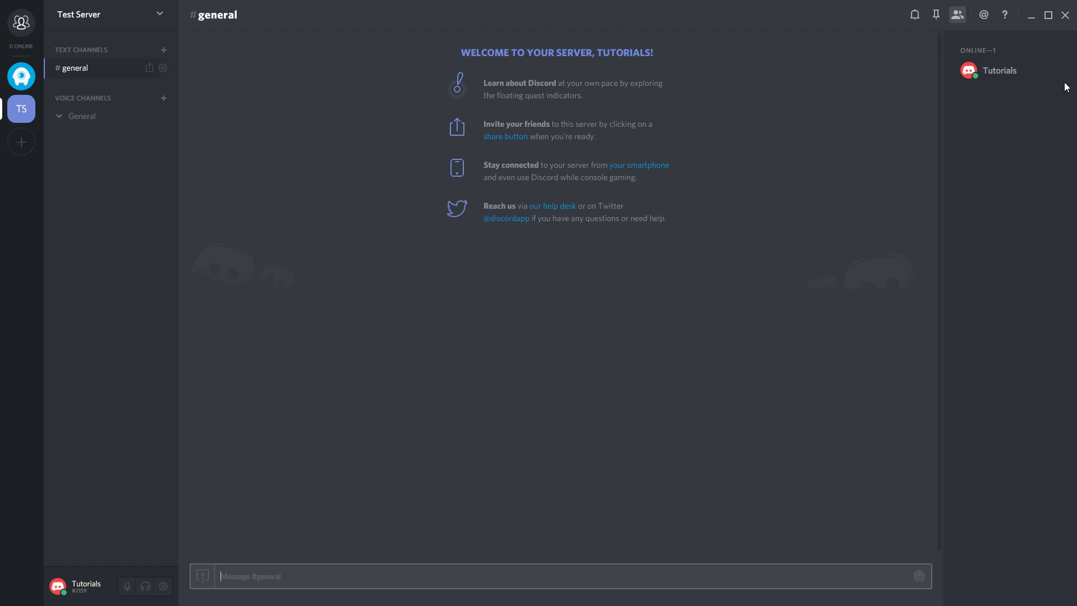
Assign the Friends, Mod, and Admin roles to the only online server member.
left_click(998, 77)
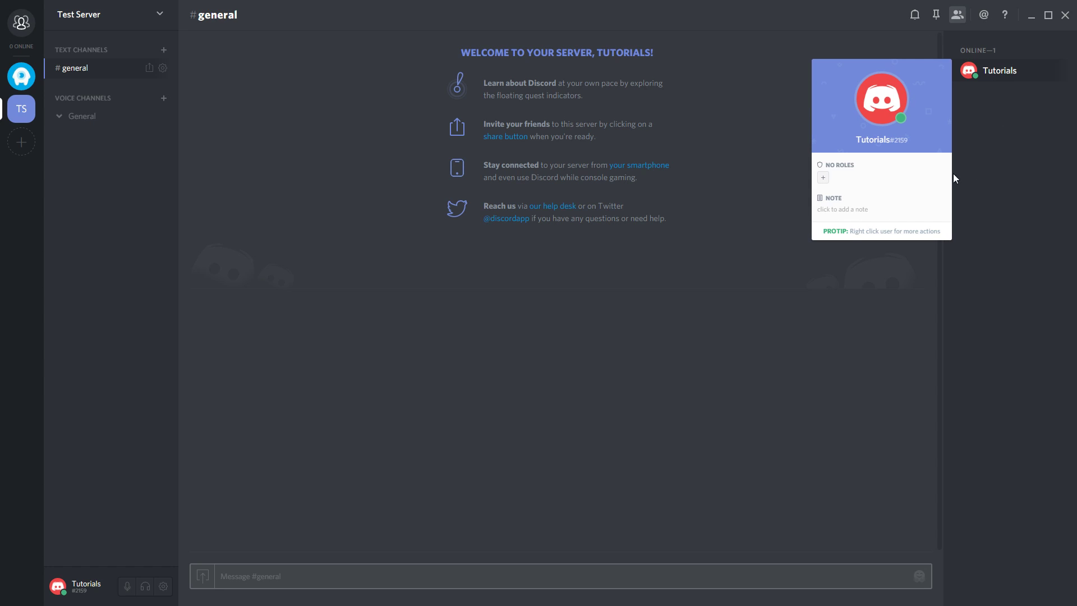
left_click(823, 178)
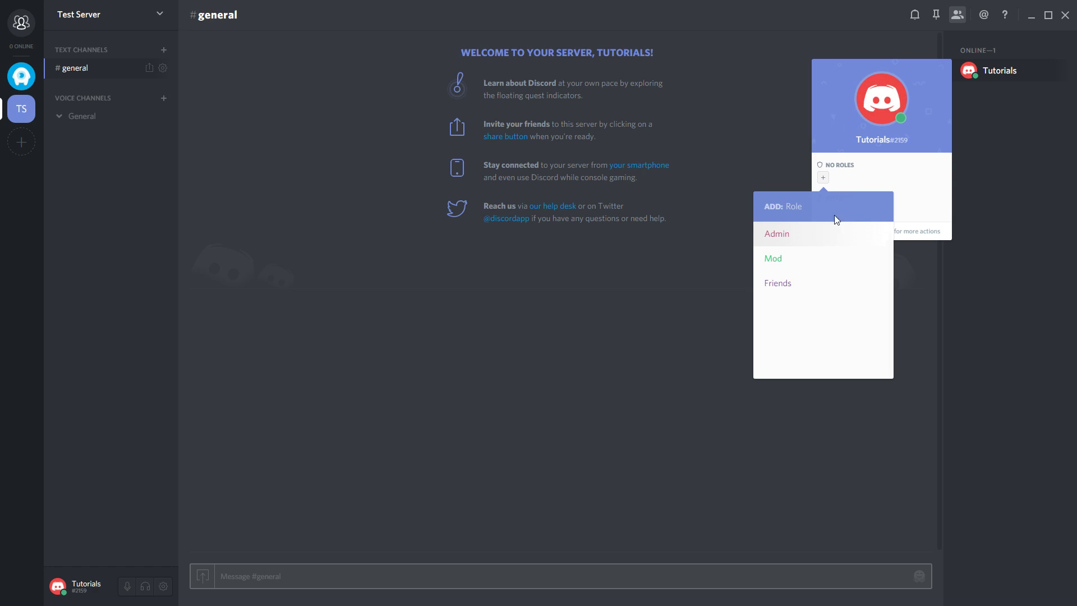
left_click(814, 289)
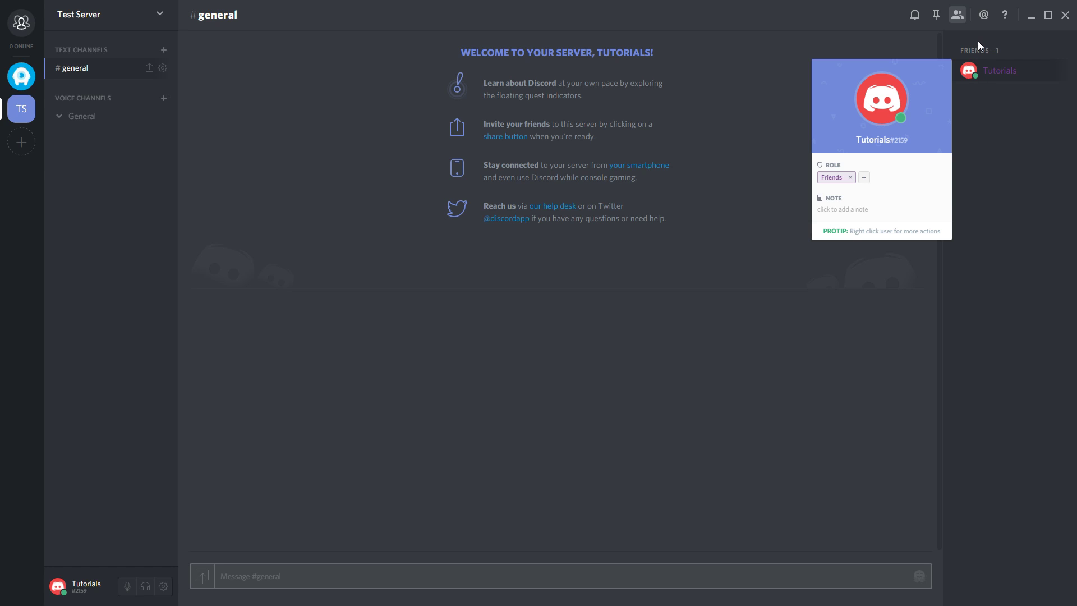
left_click(866, 175)
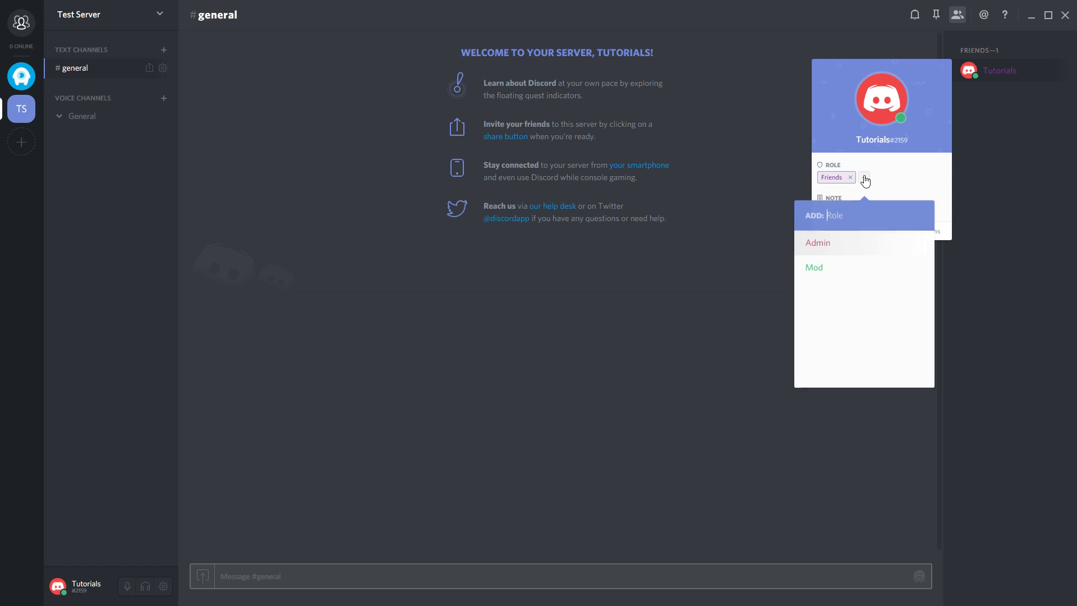
left_click(844, 252)
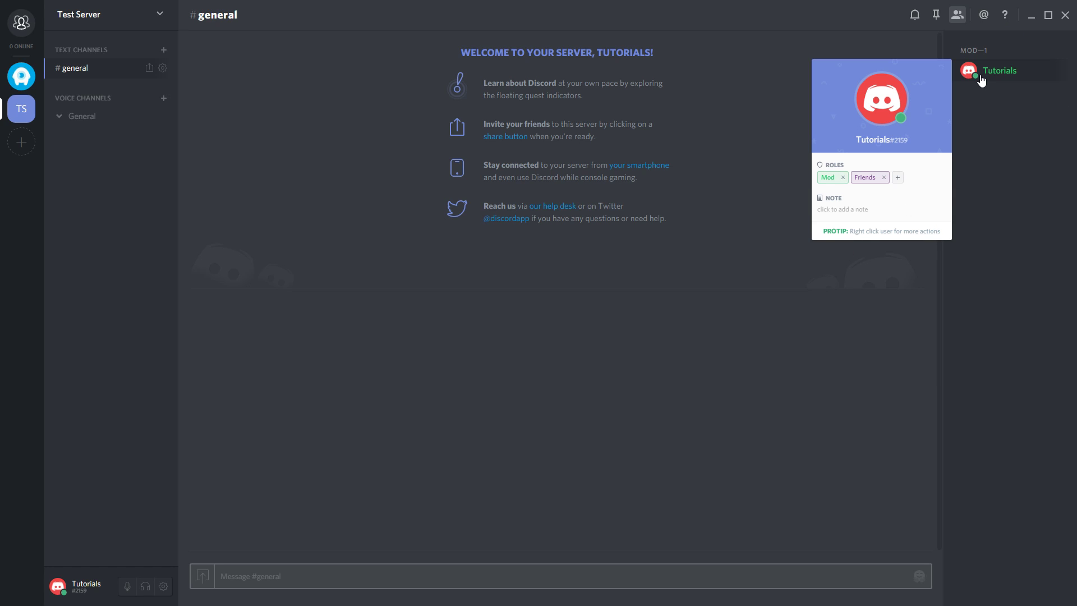
left_click(898, 179)
left_click(885, 235)
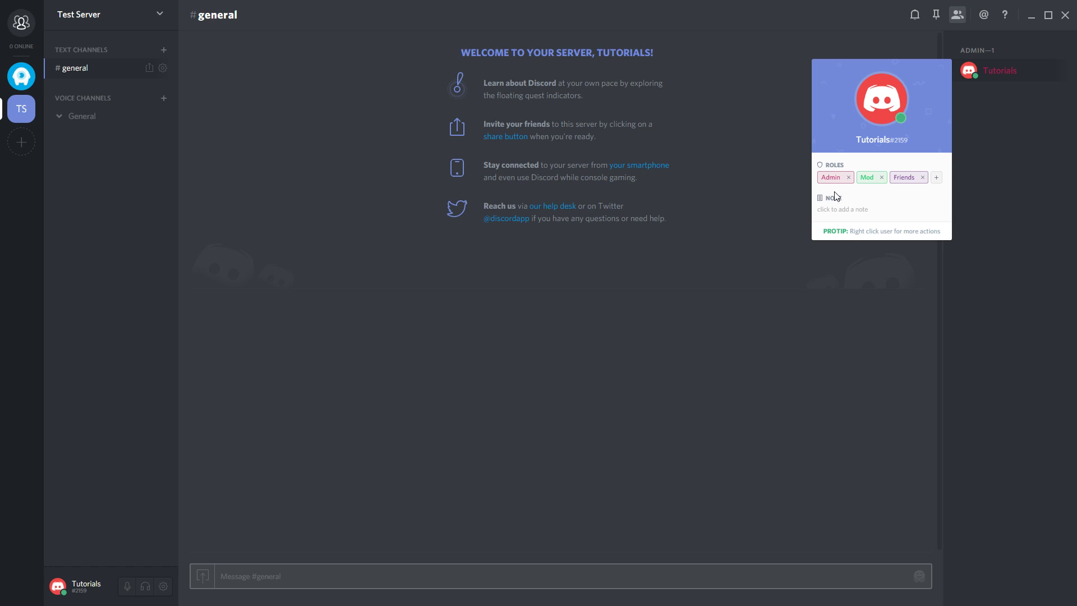
Remove the Mod, Admin, and Friends roles from the member and close the profile card.
left_click(882, 177)
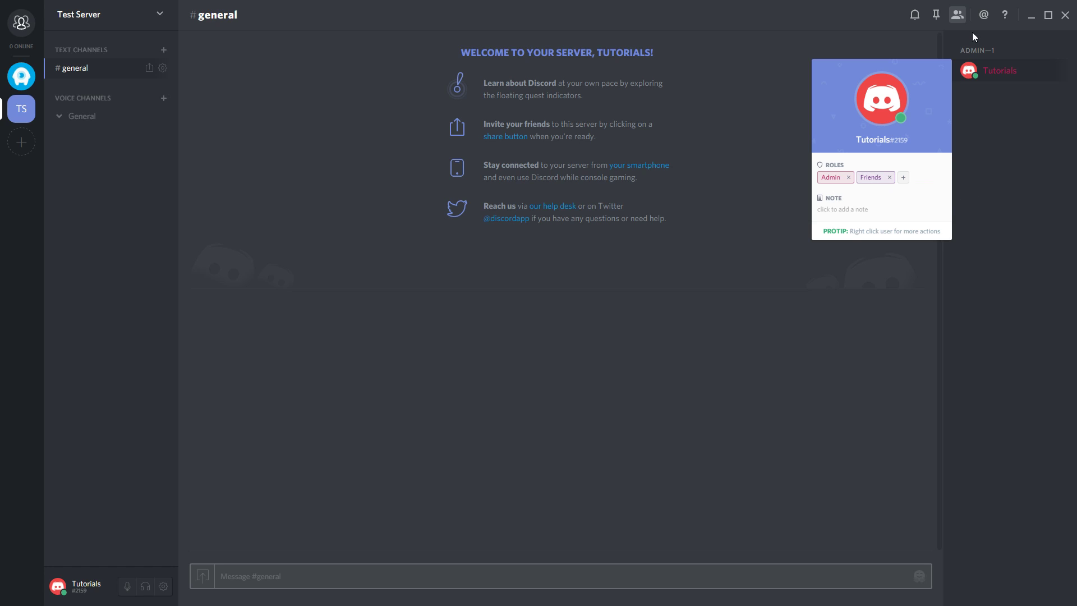
left_click(847, 178)
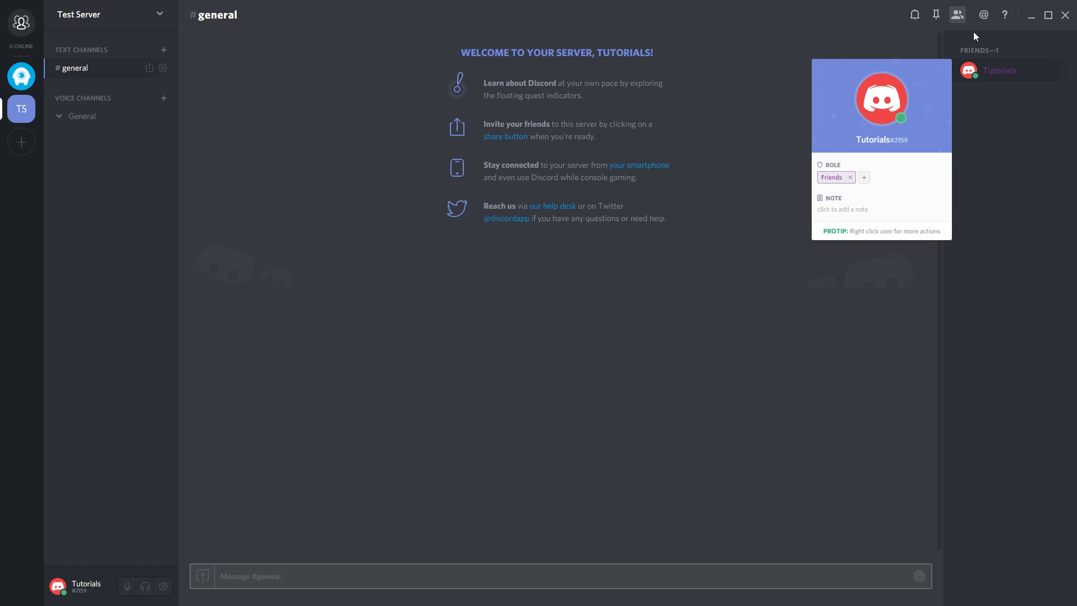
left_click(850, 178)
left_click(1005, 108)
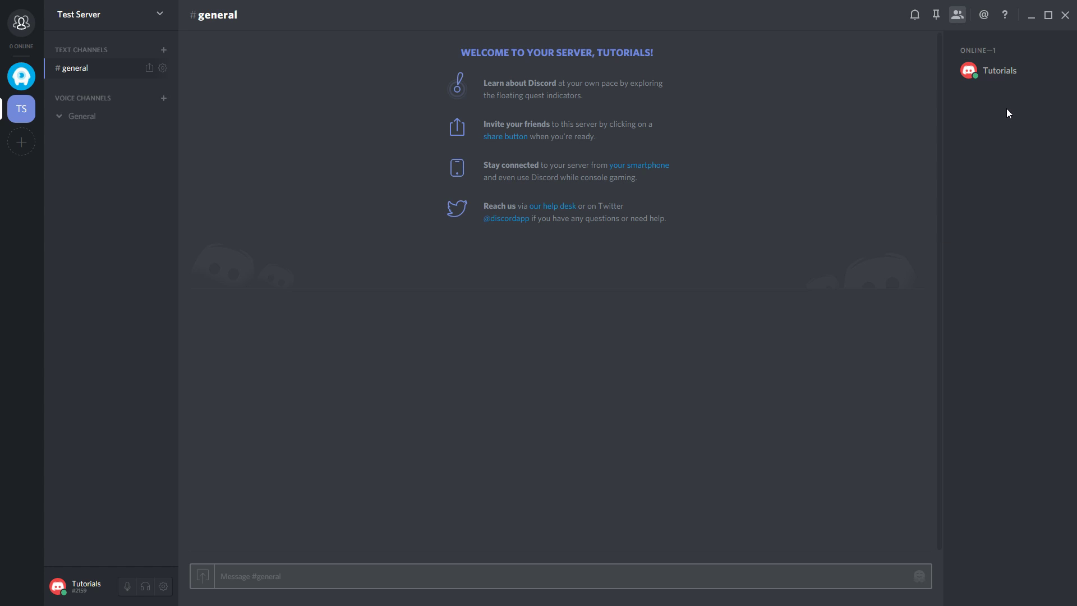
Create a text channel named "Staff" that the Mod and Admin roles can access.
left_click(161, 50)
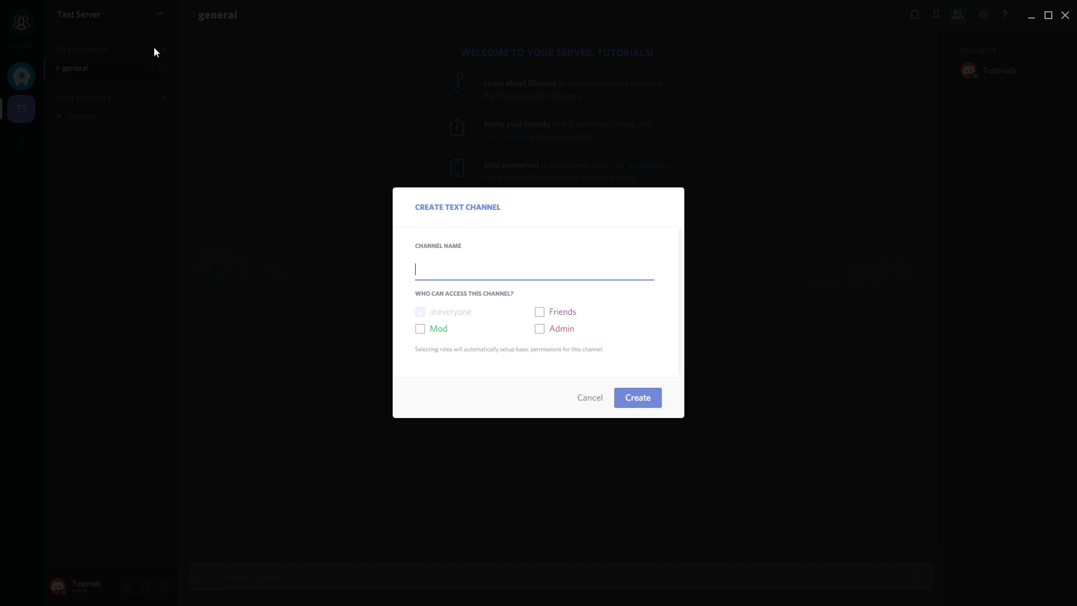
type("Staff")
left_click(434, 329)
left_click(550, 330)
left_click(649, 399)
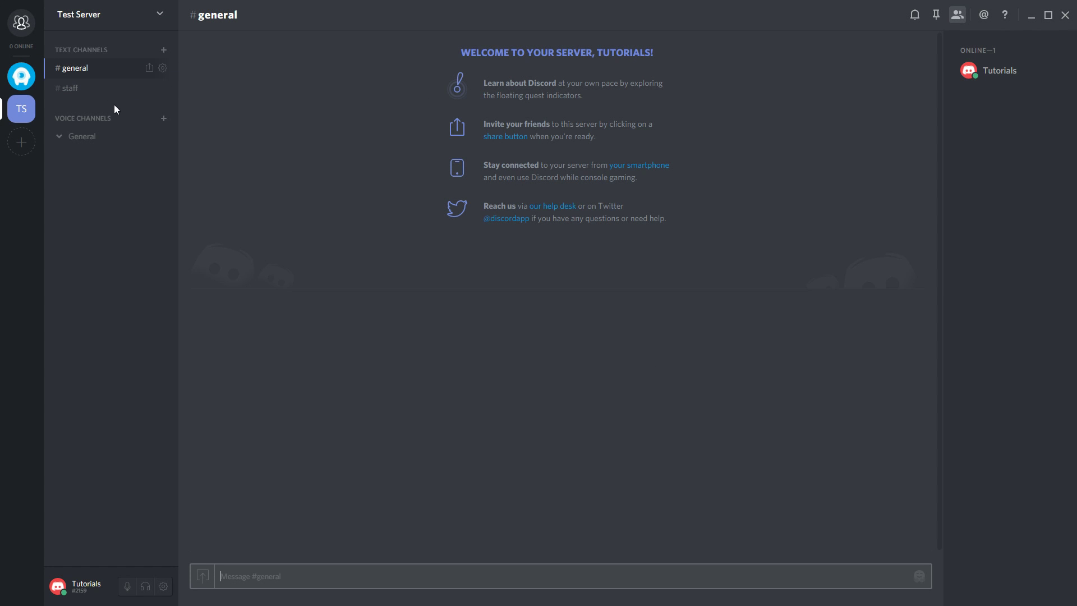
Set the #staff channel's topic to "a room for the admins and mods" and save it.
left_click(112, 88)
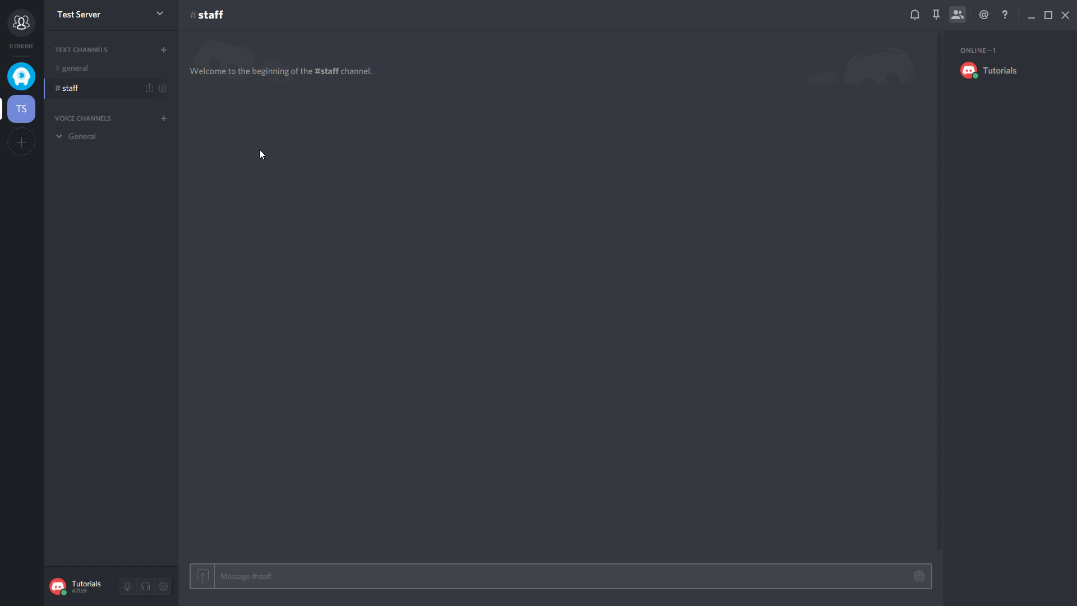
left_click(163, 88)
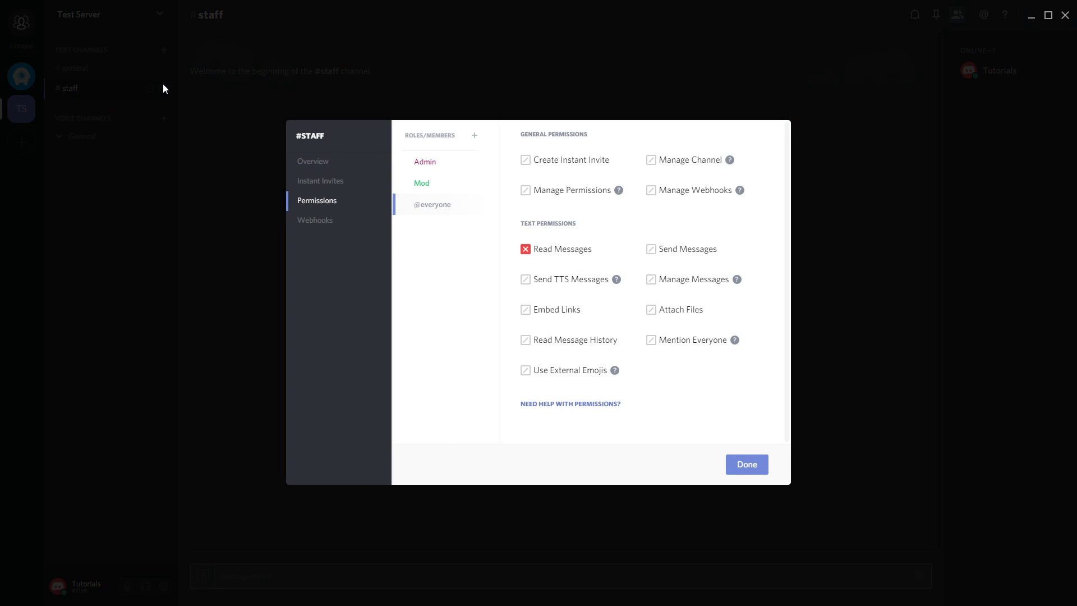
left_click(326, 167)
left_click(541, 210)
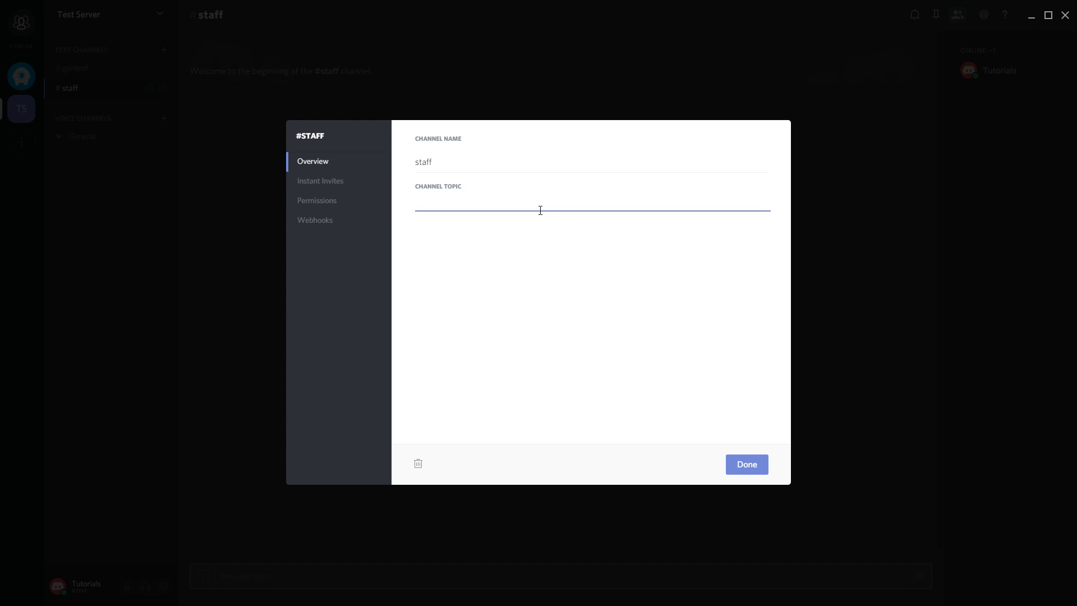
type("a room for the admins and mods")
left_click(749, 464)
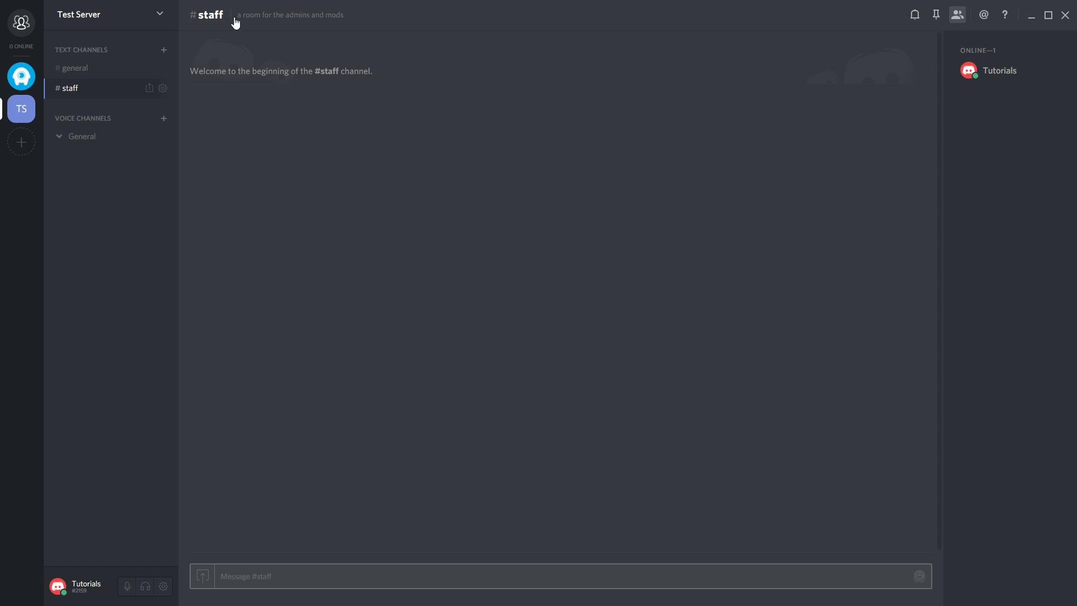
left_click(163, 90)
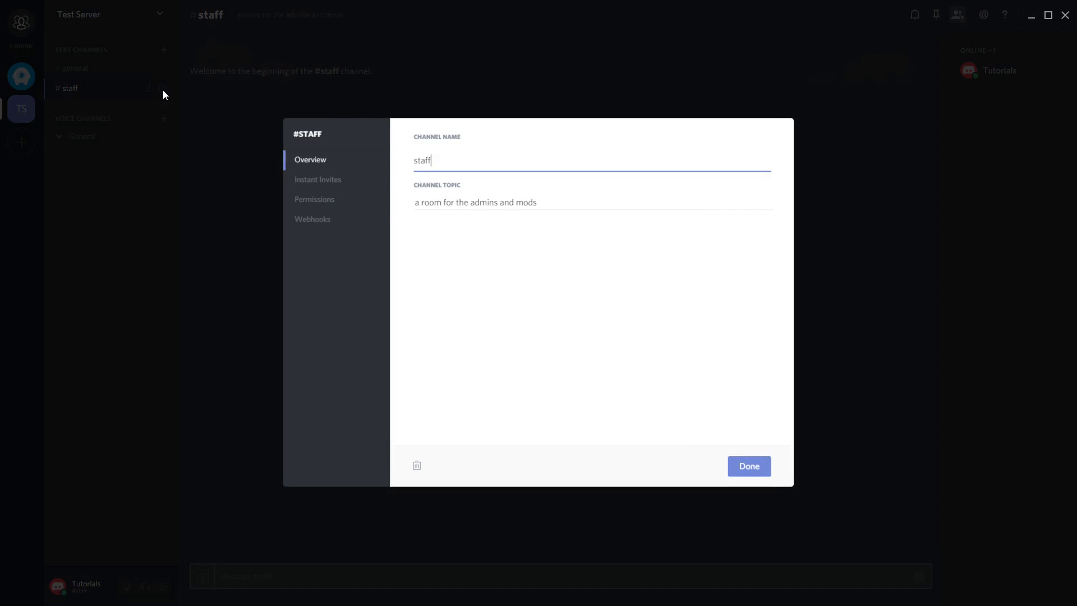
left_click(320, 203)
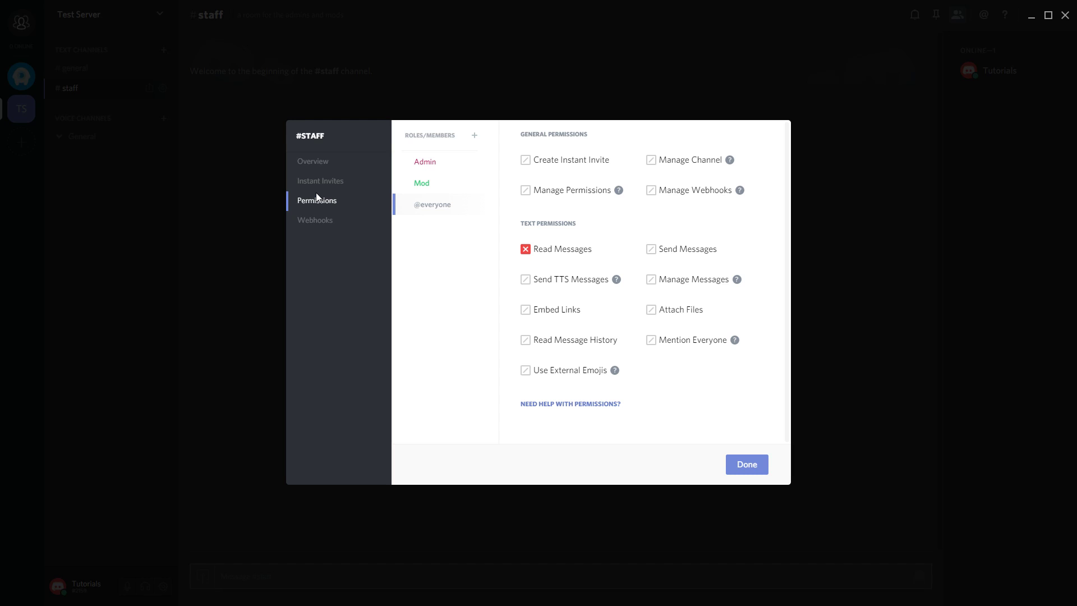
left_click(436, 185)
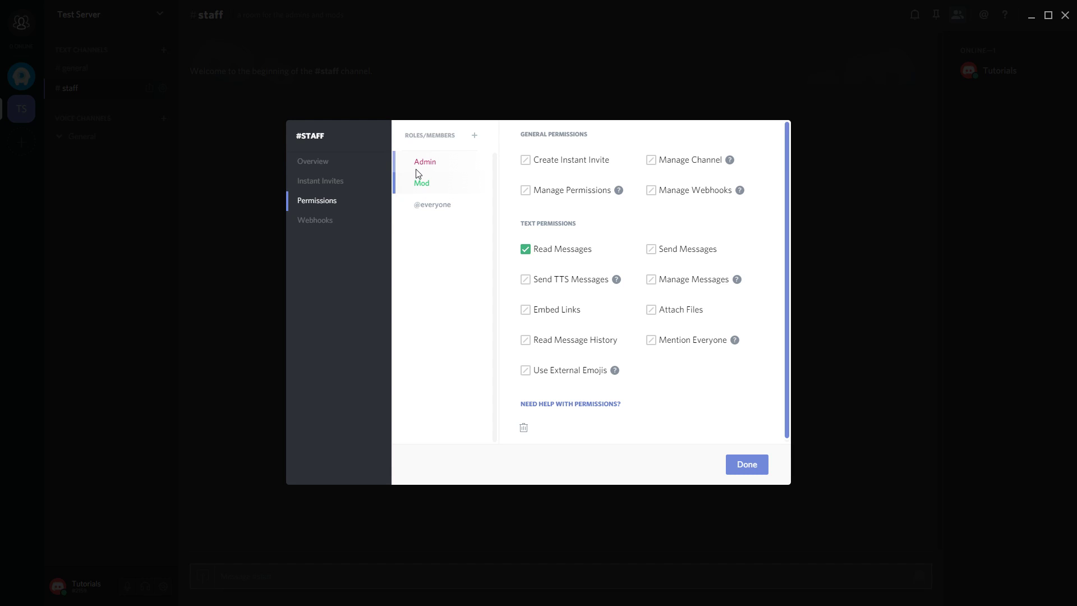
left_click(445, 162)
Try out the states of the Mod role's Read Messages, Send Messages, Manage Channel, and Manage Webhooks permissions in #staff.
left_click(452, 183)
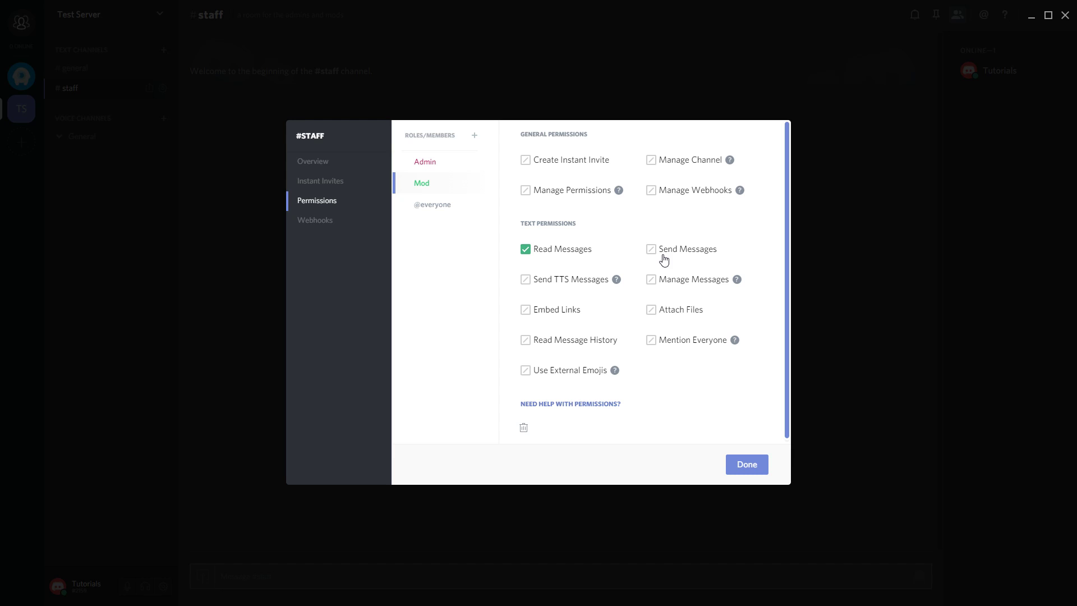
left_click(528, 250)
left_click(661, 255)
left_click(665, 257)
left_click(564, 249)
left_click(651, 163)
left_click(653, 191)
left_click(653, 192)
left_click(652, 193)
left_click(653, 193)
left_click(652, 193)
left_click(653, 193)
left_click(651, 162)
left_click(445, 168)
left_click(446, 179)
left_click(527, 281)
left_click(527, 281)
left_click(526, 281)
left_click(449, 212)
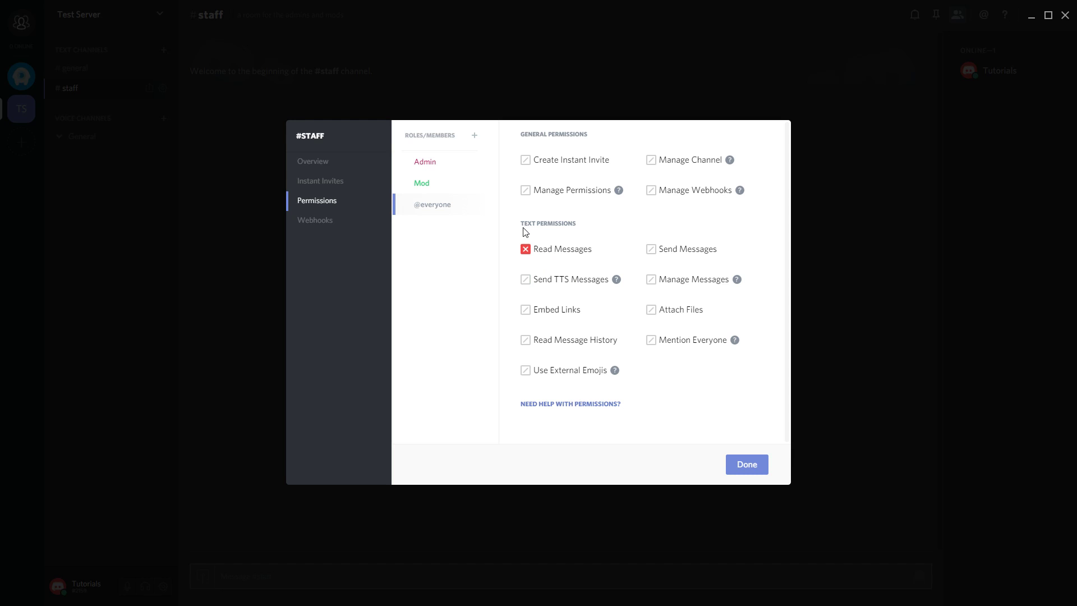
left_click(440, 162)
left_click(433, 182)
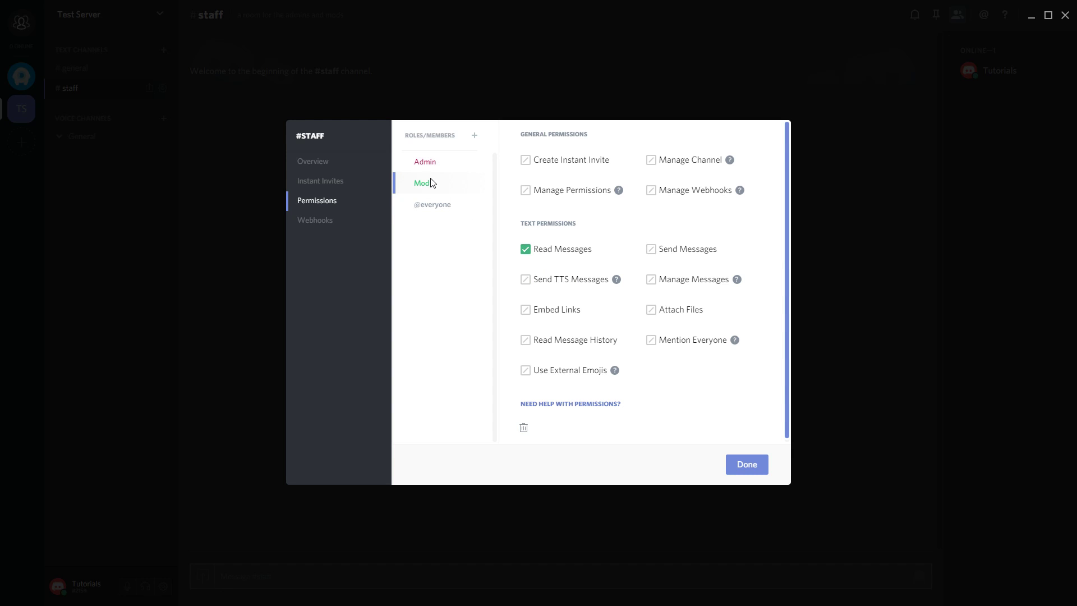
left_click(451, 206)
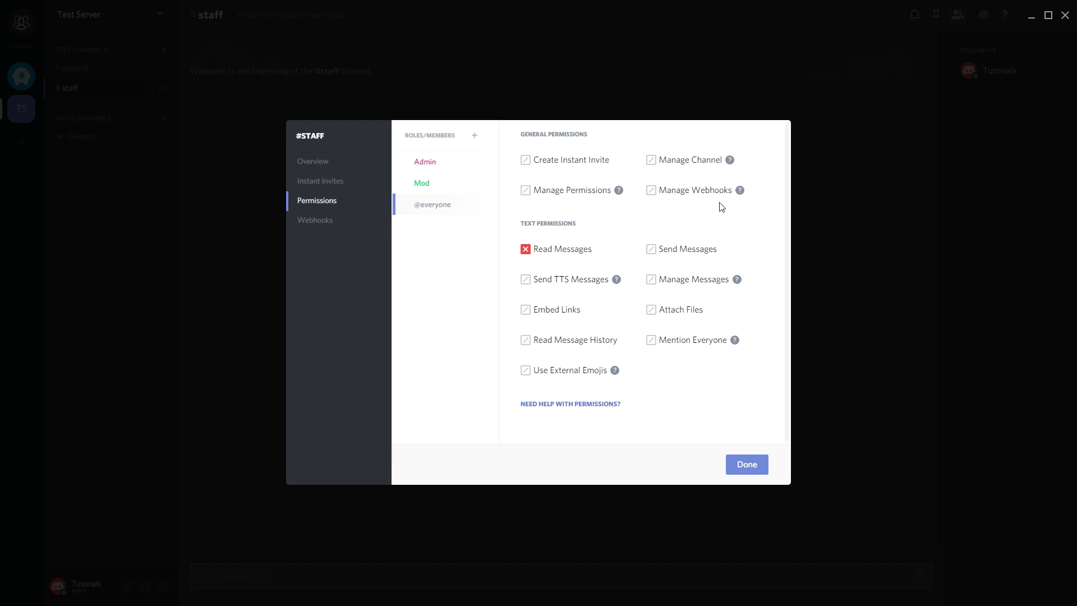
left_click(430, 163)
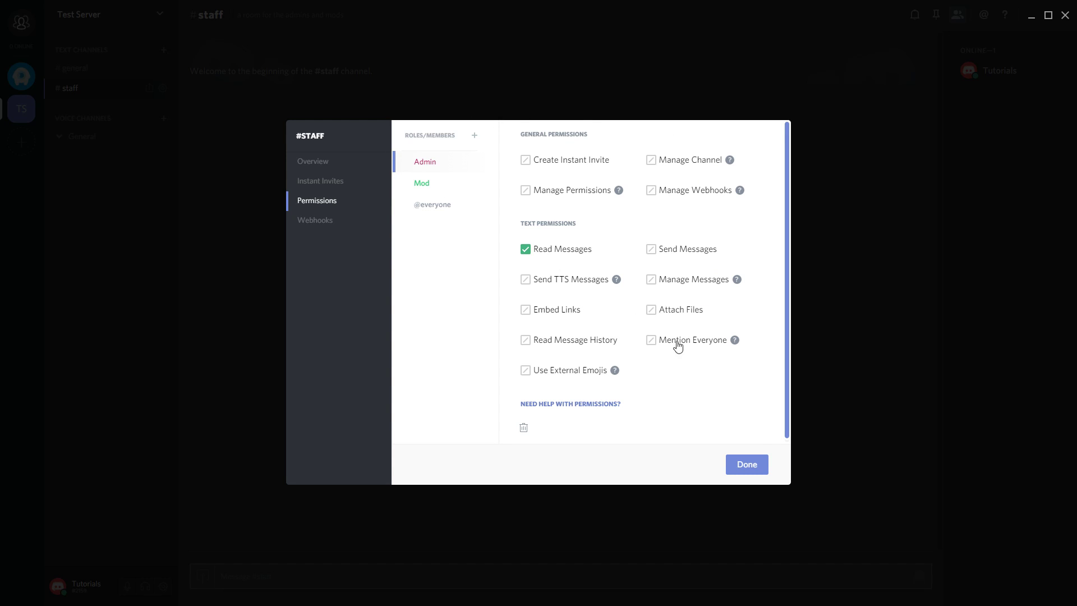
left_click(750, 472)
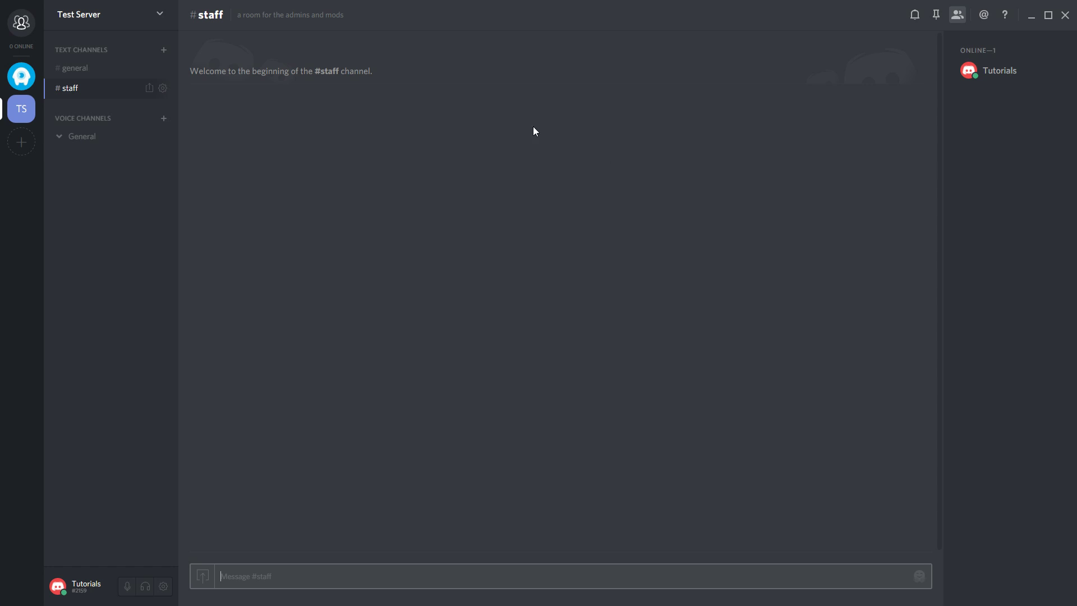
Create a text channel named "friends" that only the Friends role can access.
left_click(153, 55)
type("friends")
left_click(562, 312)
left_click(642, 403)
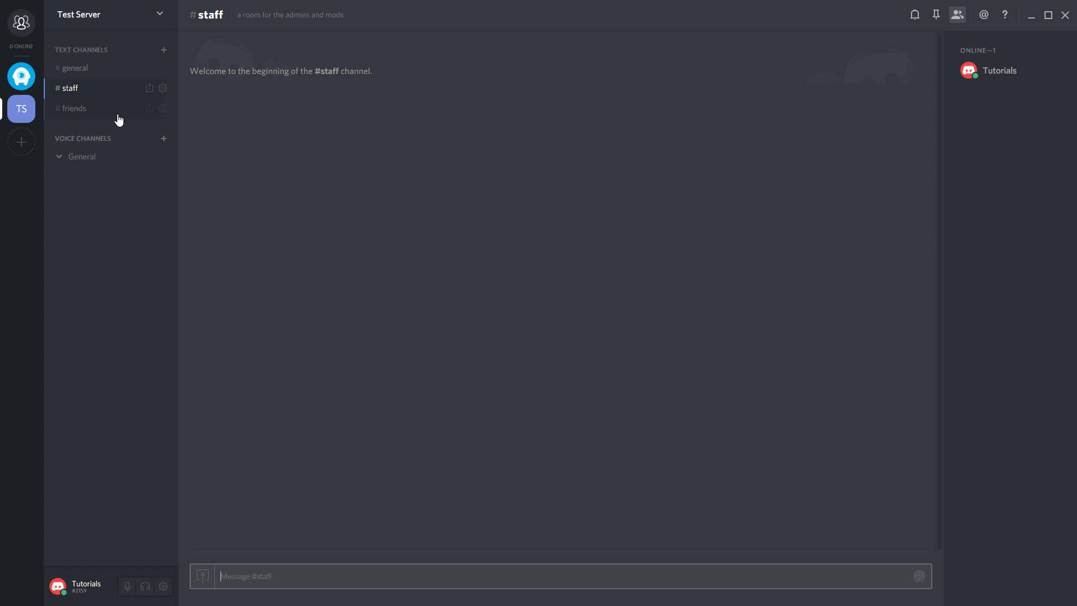
Set the #friends channel's topic to "a room for the buddies".
left_click(162, 109)
left_click(313, 162)
left_click(508, 201)
type("a r")
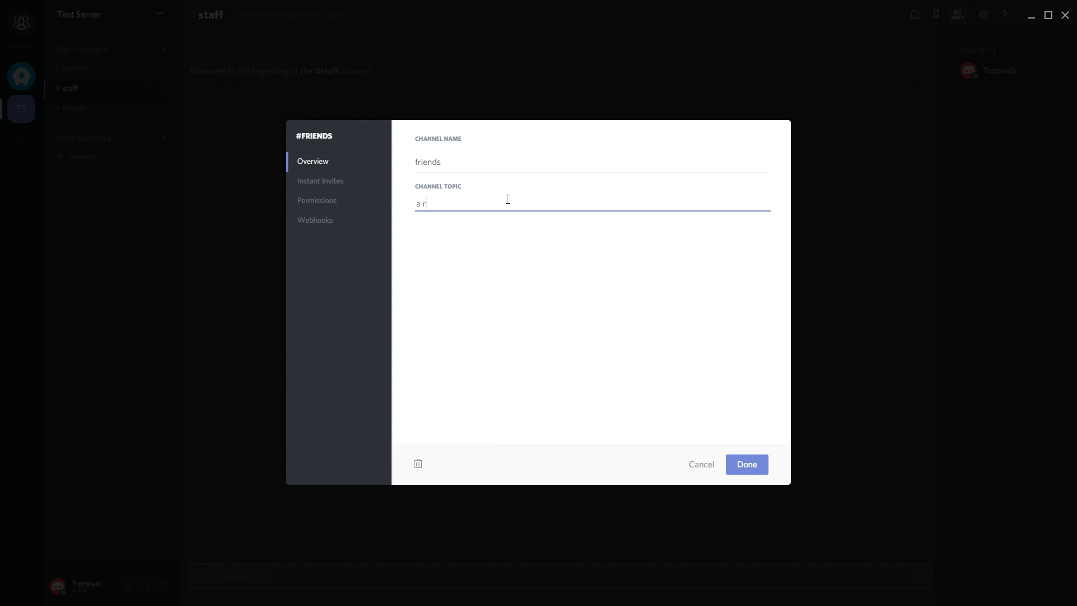
type("oom for the buddies")
left_click(333, 203)
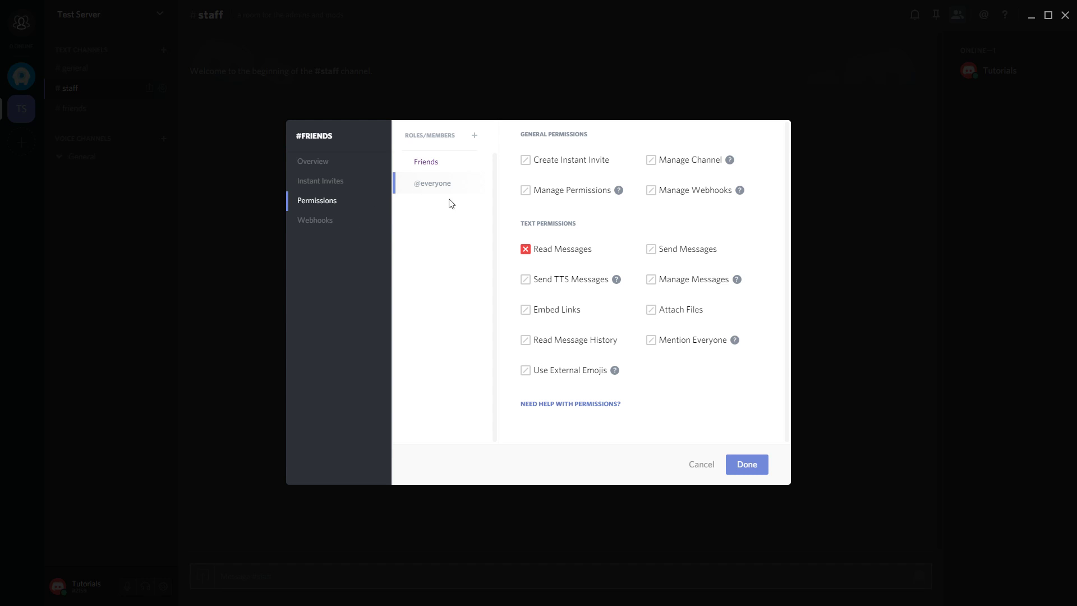
left_click(454, 162)
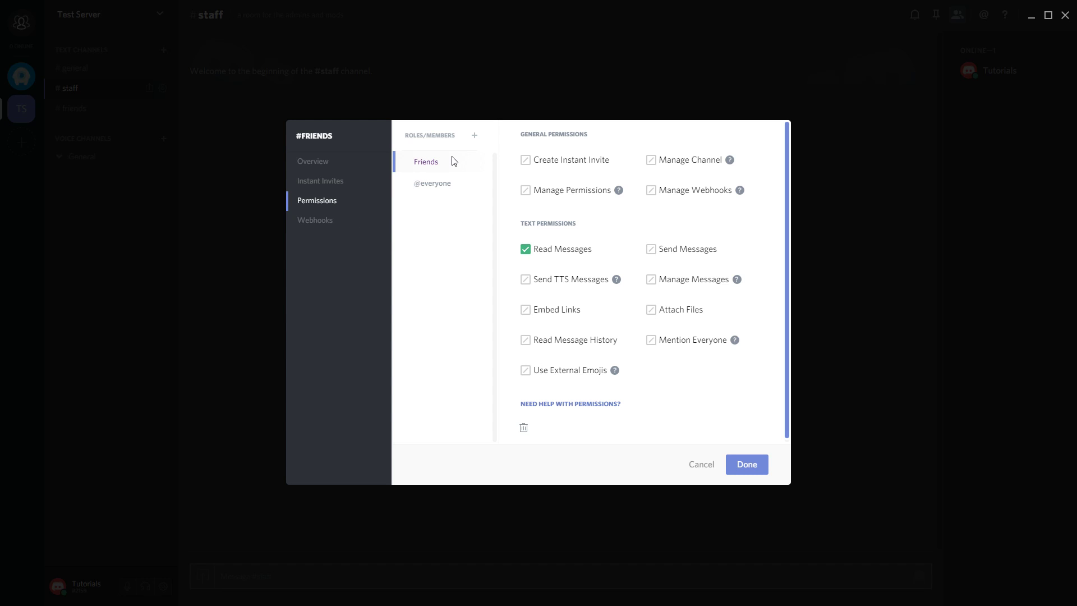
left_click(451, 181)
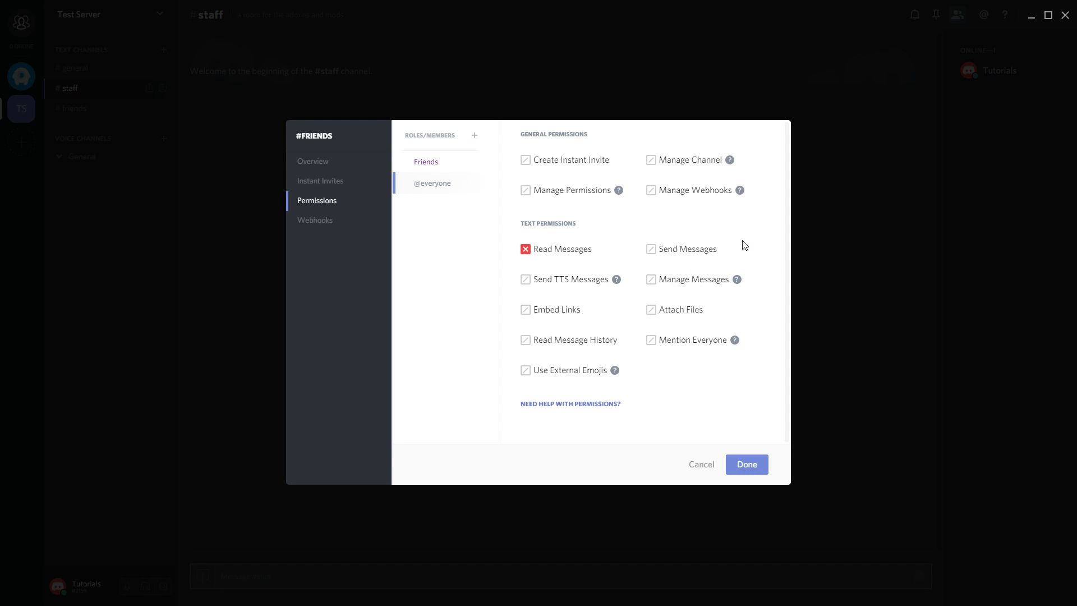
left_click(651, 249)
left_click(736, 466)
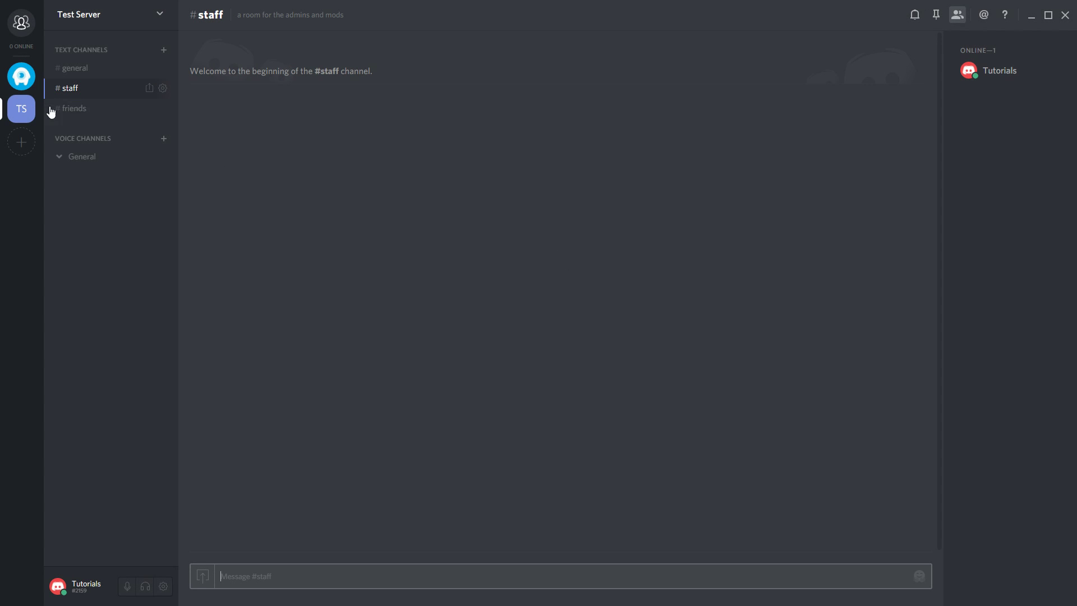
View the #general, #staff, and #friends text channels in turn.
left_click(66, 69)
left_click(111, 90)
left_click(112, 108)
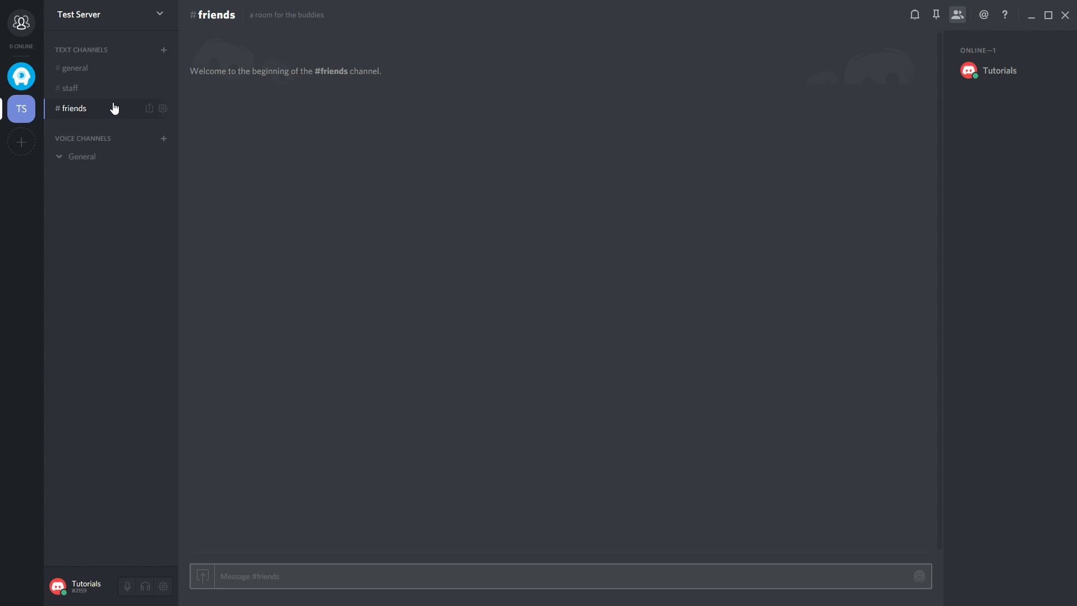
Create a voice channel named "staff" that only the Mod and Admin roles can access.
left_click(163, 139)
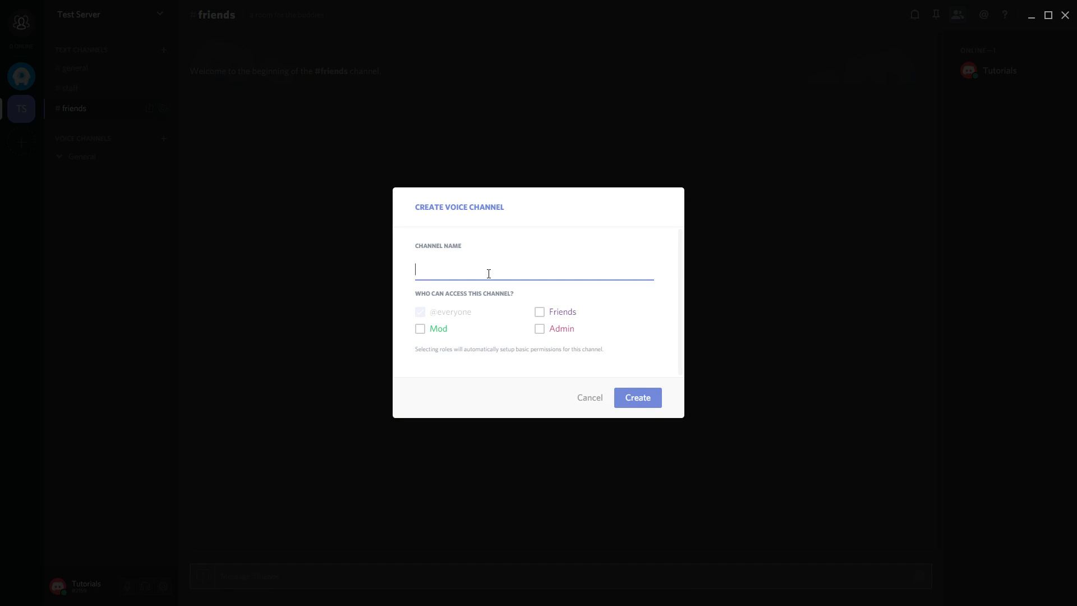
type("sta")
left_click(439, 330)
left_click(553, 330)
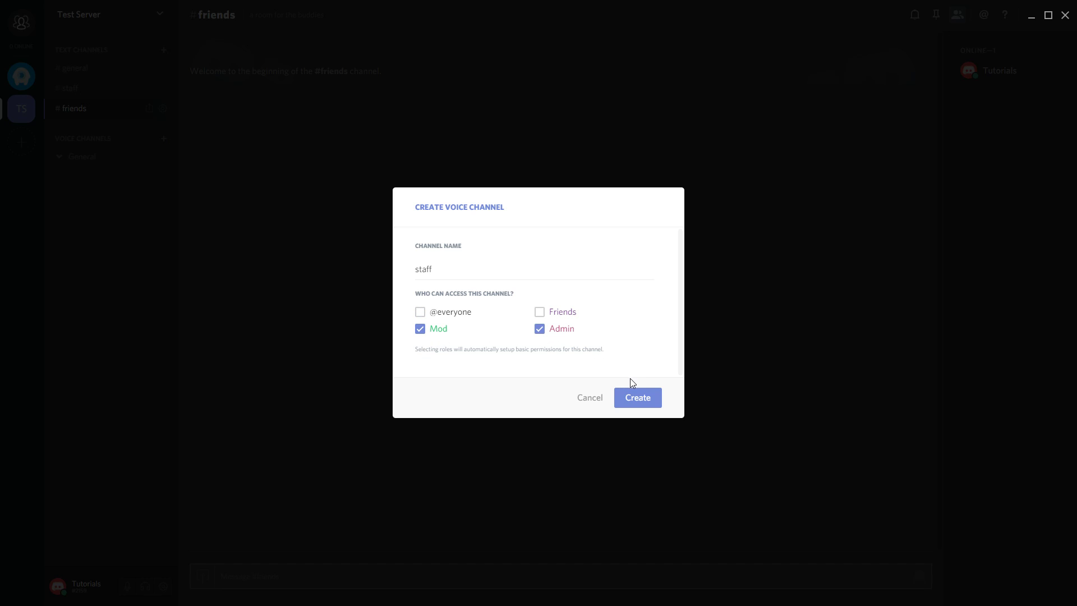
left_click(638, 396)
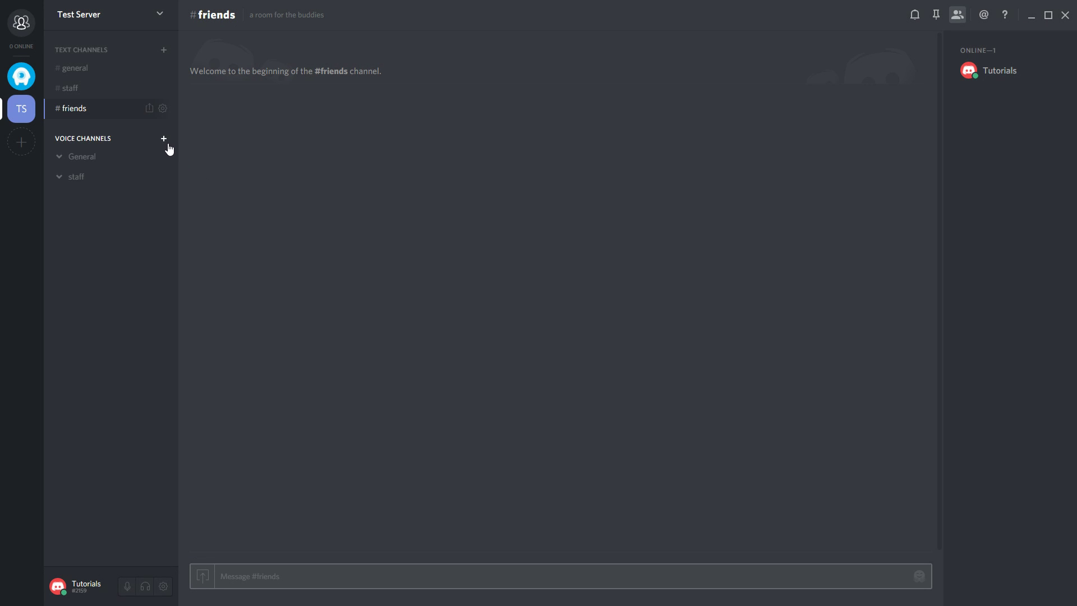
Create a voice channel named "friends" that only the Friends role can access.
left_click(163, 139)
type("friends")
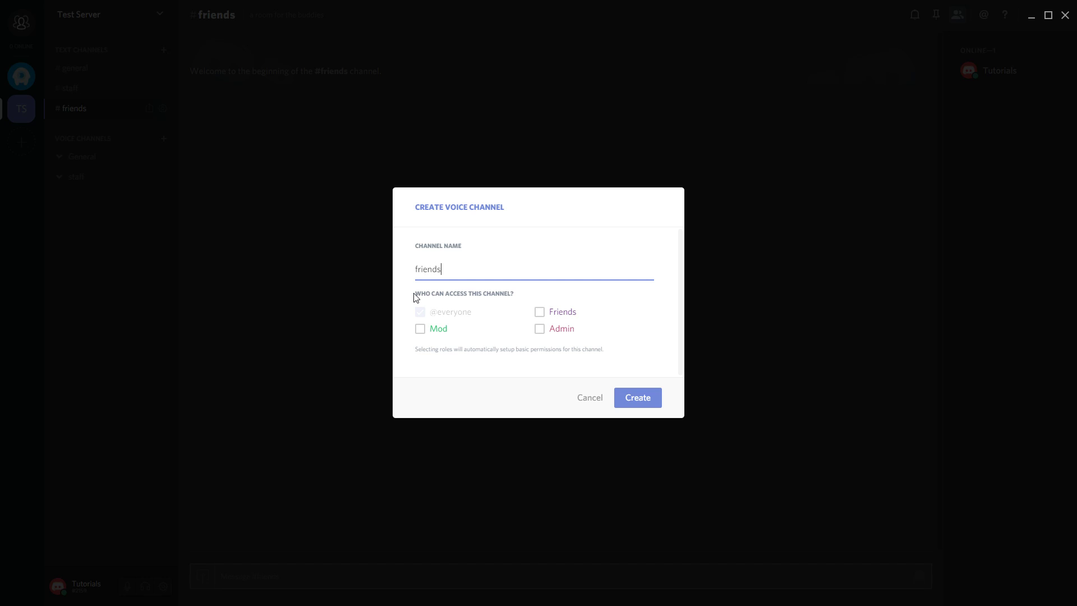
left_click(576, 316)
left_click(629, 396)
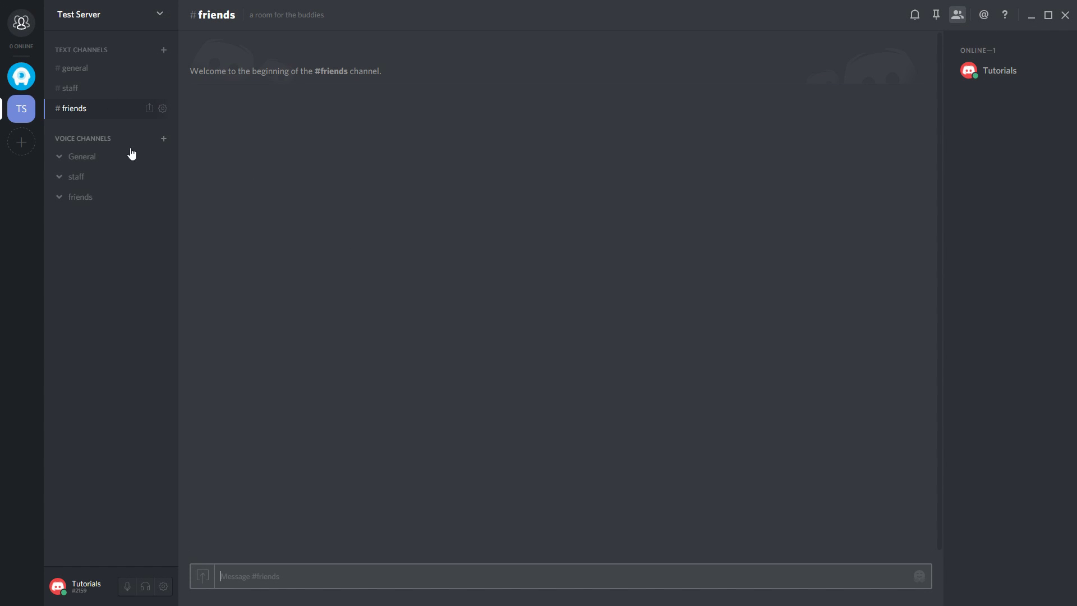
left_click(164, 178)
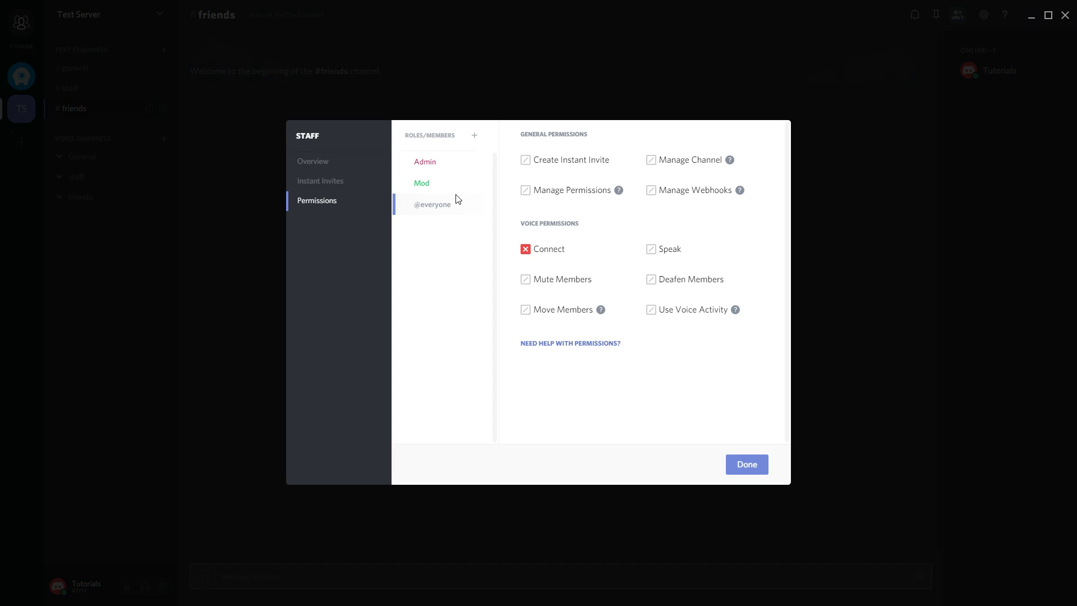
left_click(449, 178)
left_click(443, 163)
Examine the staff voice channel's bitrate and user limit settings and close its settings.
left_click(327, 163)
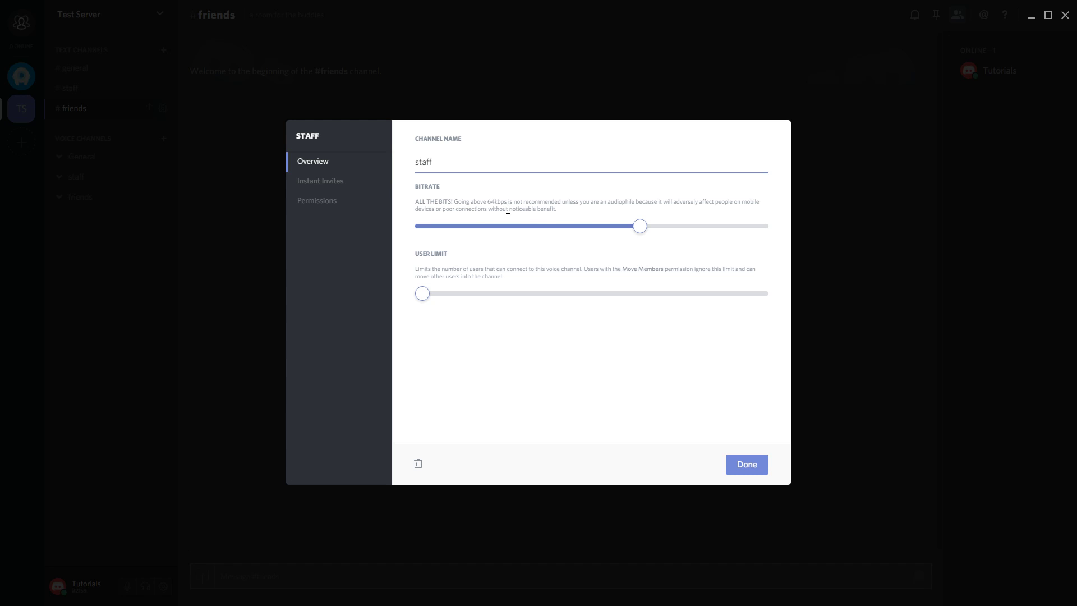
mouse_move(641, 221)
left_click(420, 294)
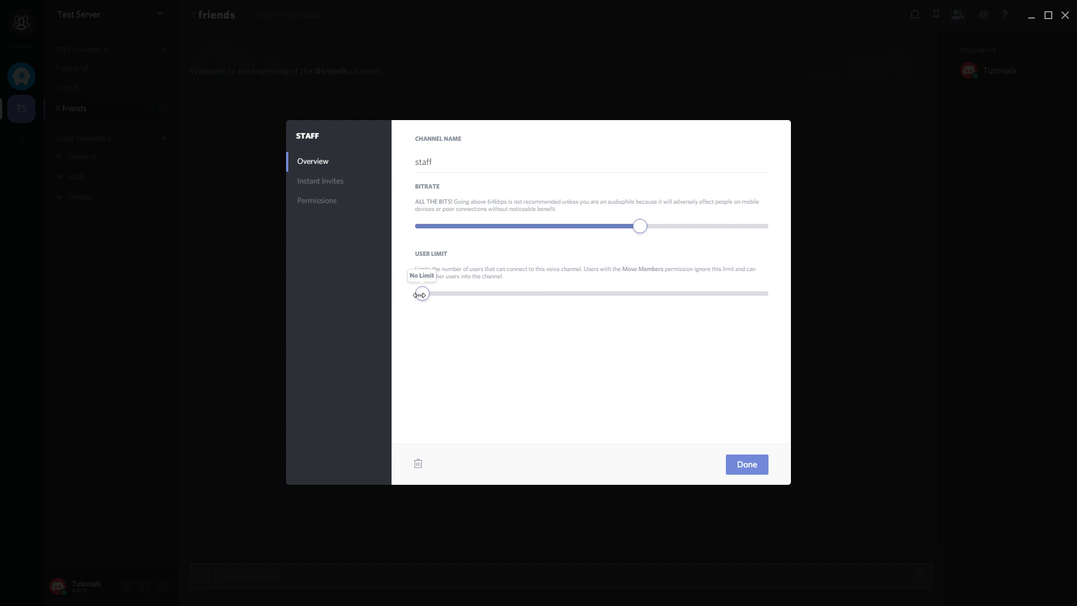
left_click_drag(421, 295, 399, 284)
left_click(747, 469)
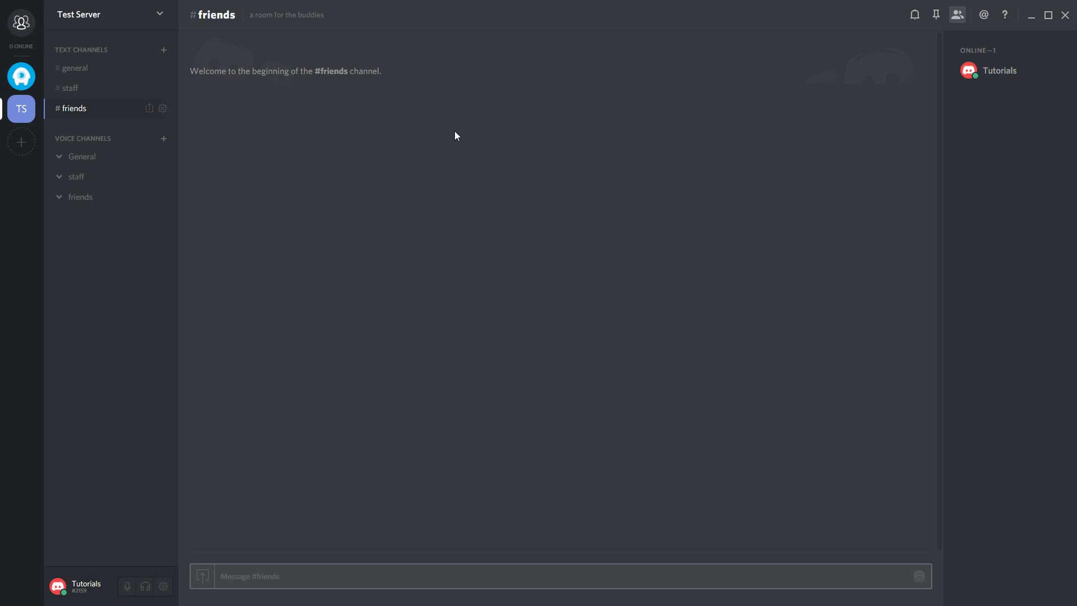
Go through Test Server's text channels and voice channels in the channel list.
left_click(101, 69)
left_click(100, 90)
left_click(97, 112)
left_click(112, 161)
left_click(86, 197)
left_click(82, 219)
left_click(86, 159)
left_click(163, 550)
Assign the Admin role to your own account in the Test Server member list.
left_click(994, 73)
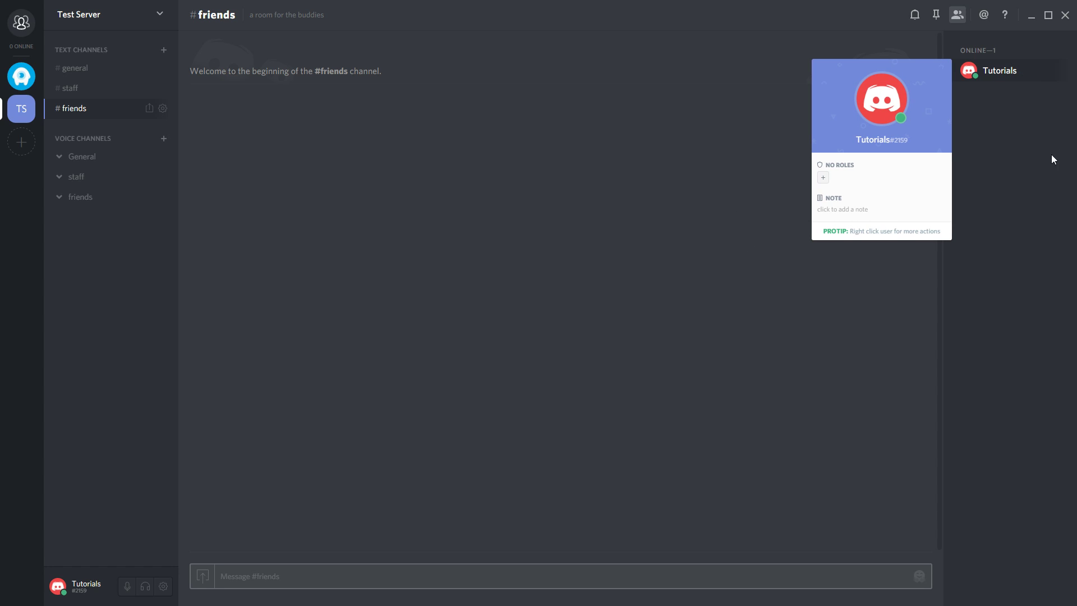
left_click(823, 178)
left_click(810, 241)
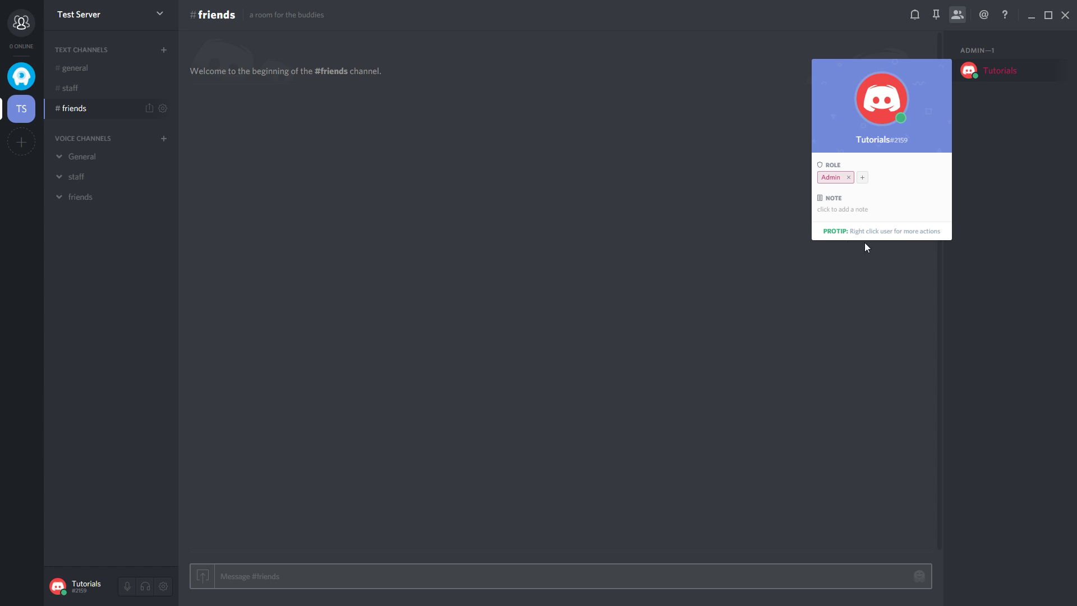
left_click(1018, 253)
Post the message "Hey!" in the #staff text channel.
left_click(92, 89)
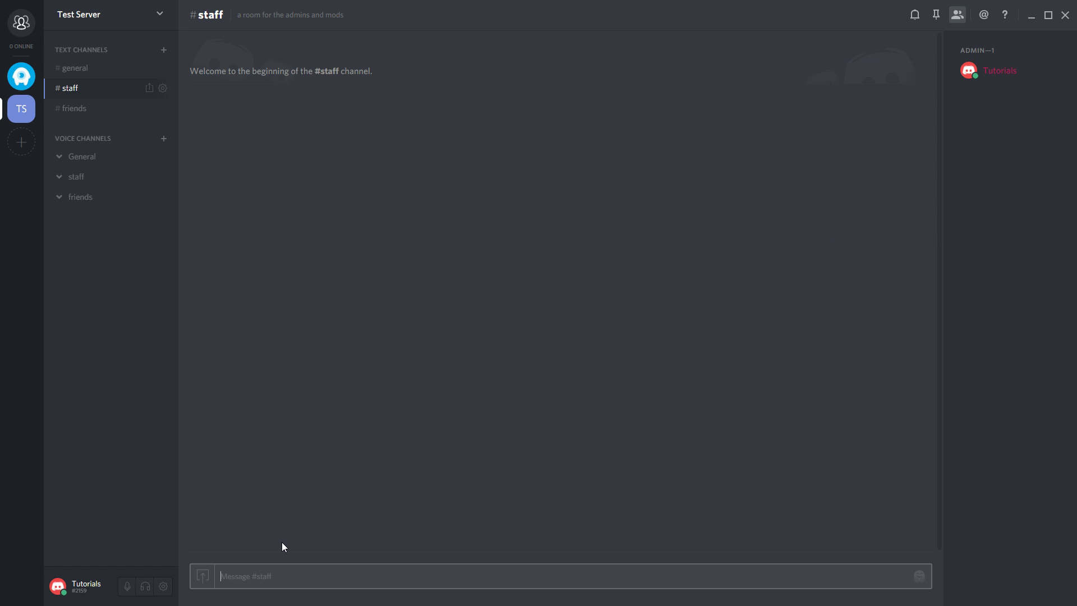
type("Hey!")
key("Return")
Pin the "Hey!" message to the #staff channel.
left_click(916, 113)
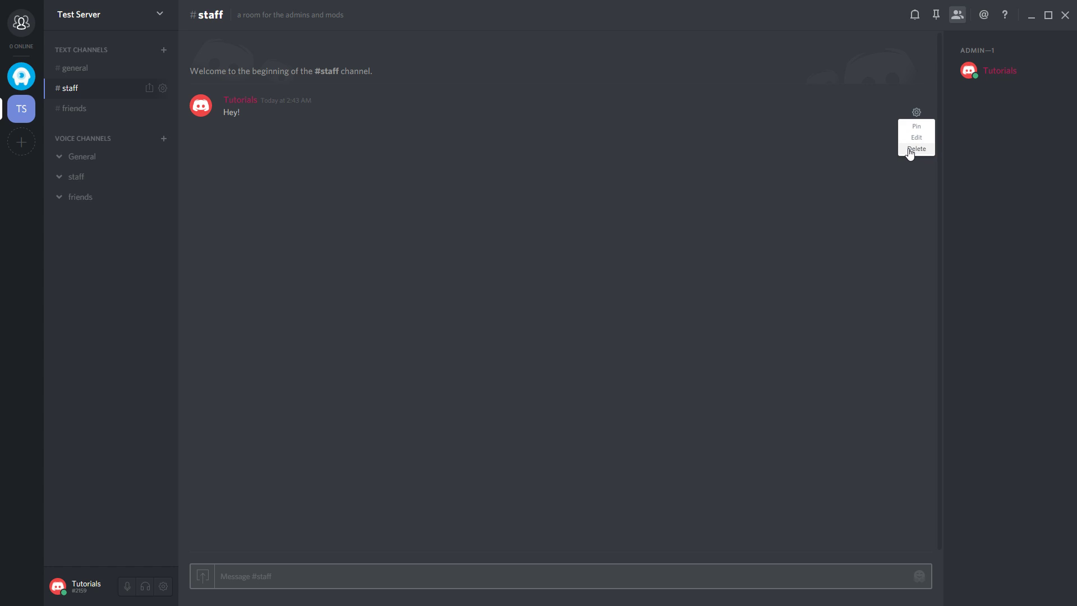
left_click(915, 127)
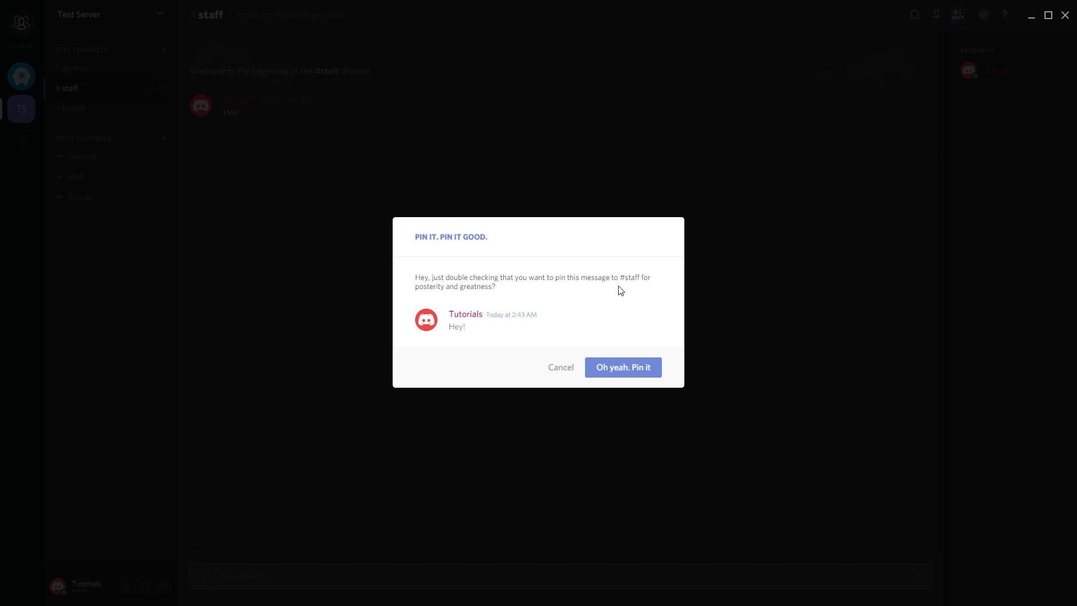
left_click(627, 369)
Switch to #general and back to #staff, and view the #staff channel's pinned messages.
left_click(103, 71)
left_click(104, 90)
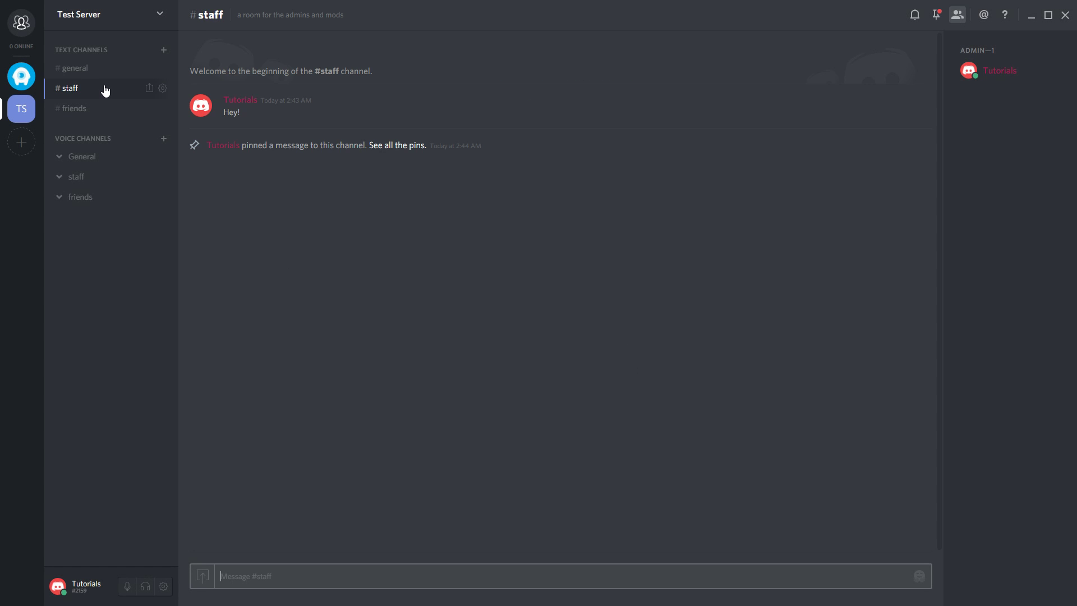
left_click(936, 15)
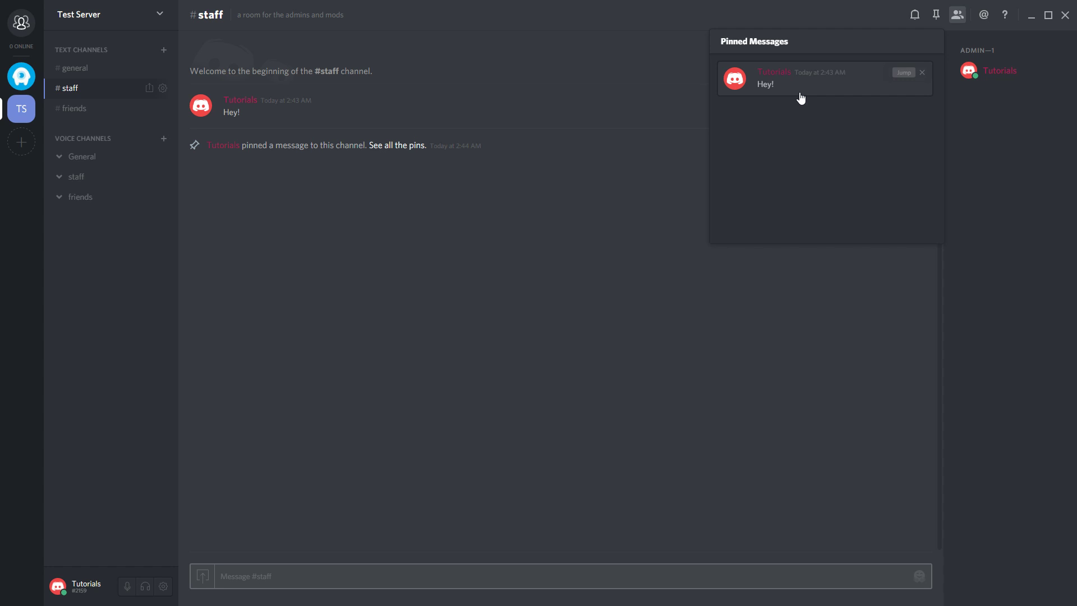
left_click(531, 270)
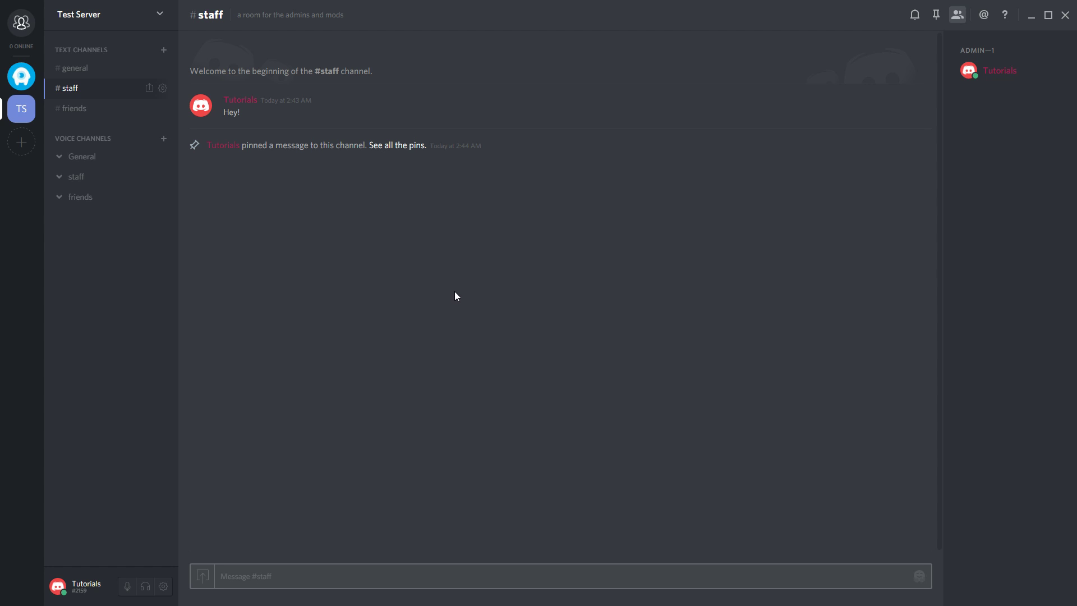
left_click(937, 16)
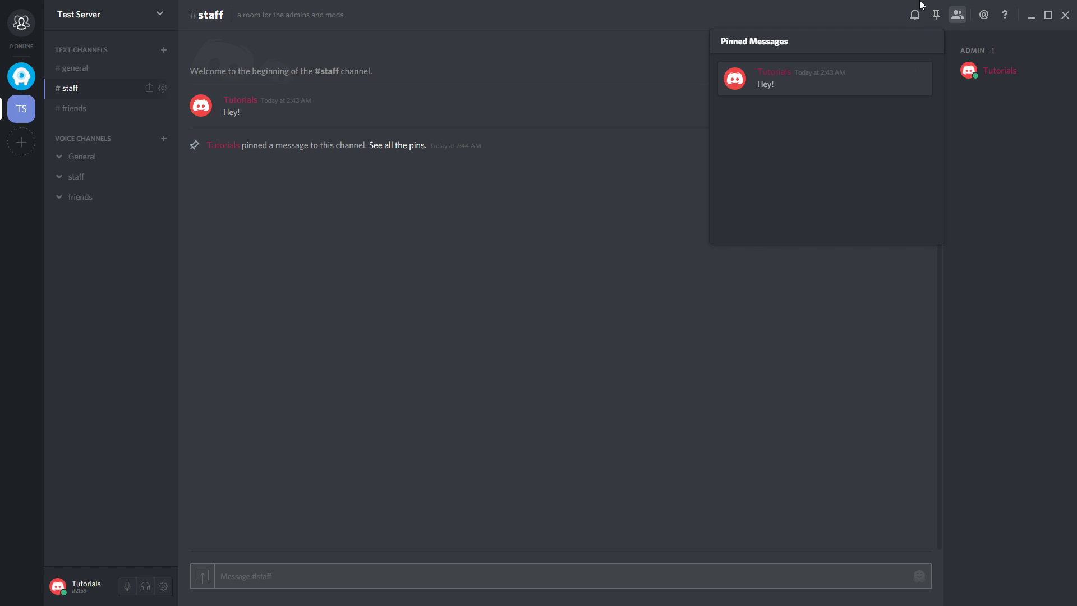
left_click(937, 16)
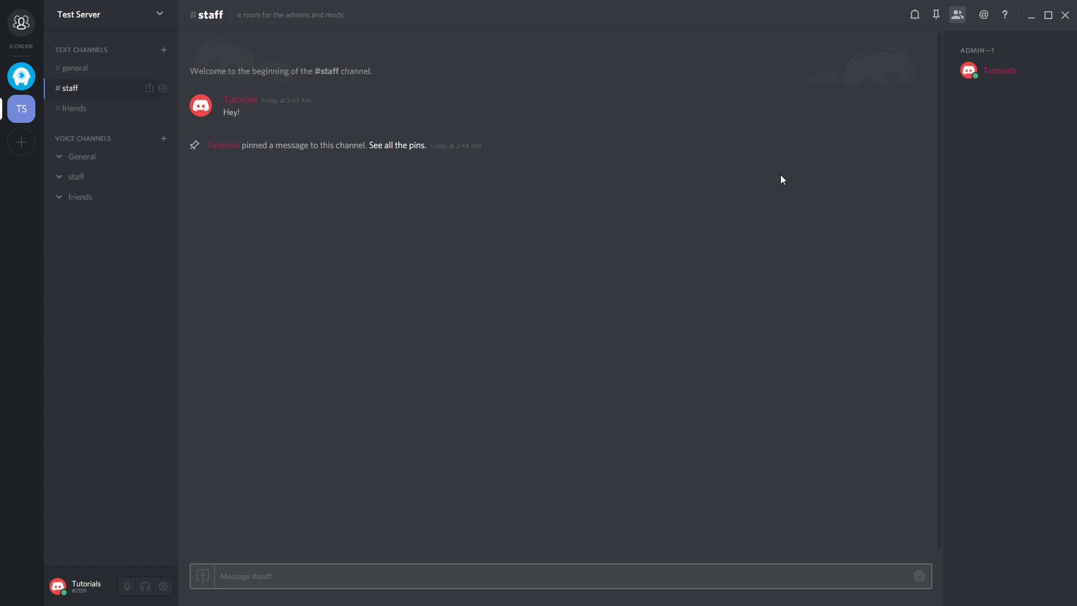
Open the Test Server invite link and try switching its never-expire option on and off.
left_click(112, 23)
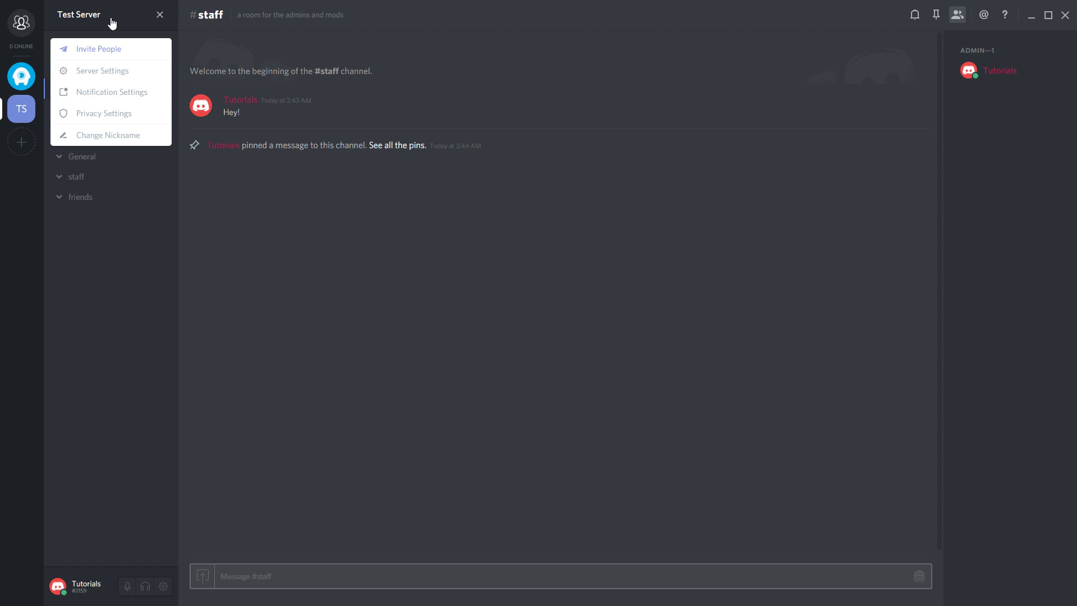
left_click(126, 49)
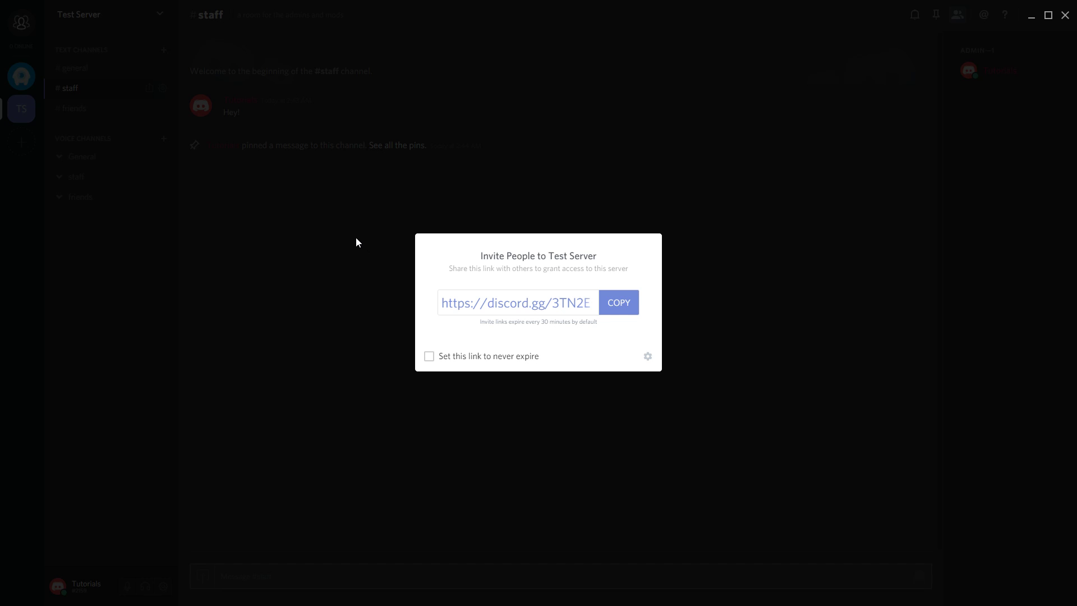
left_click(436, 358)
left_click(488, 356)
Examine the invite link's expiry and maximum number of uses options, and leave the link settings without generating a new link.
left_click(646, 358)
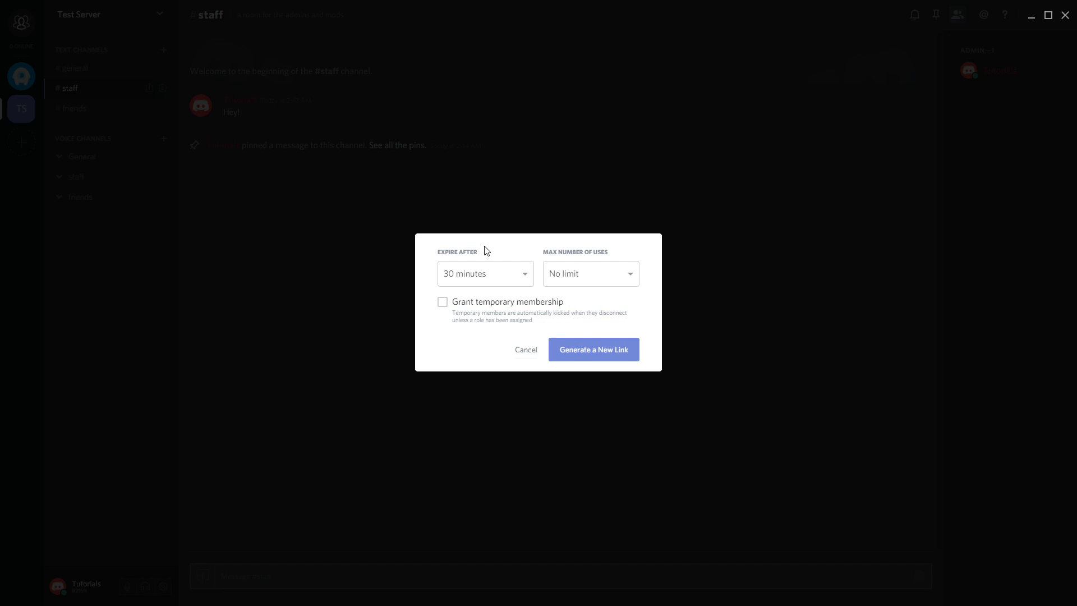
left_click(496, 272)
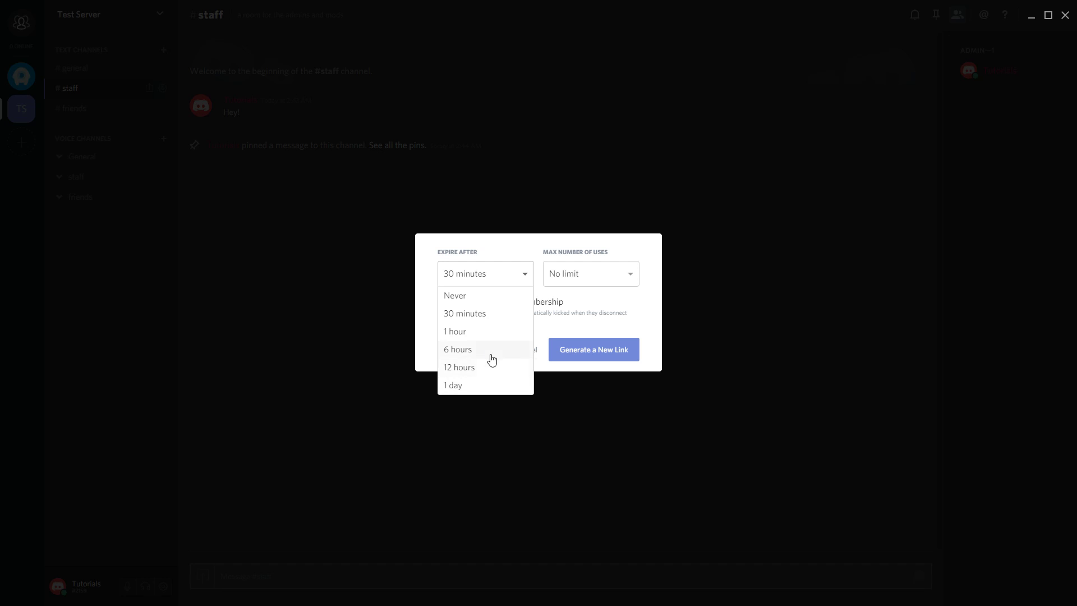
left_click(488, 276)
left_click(578, 275)
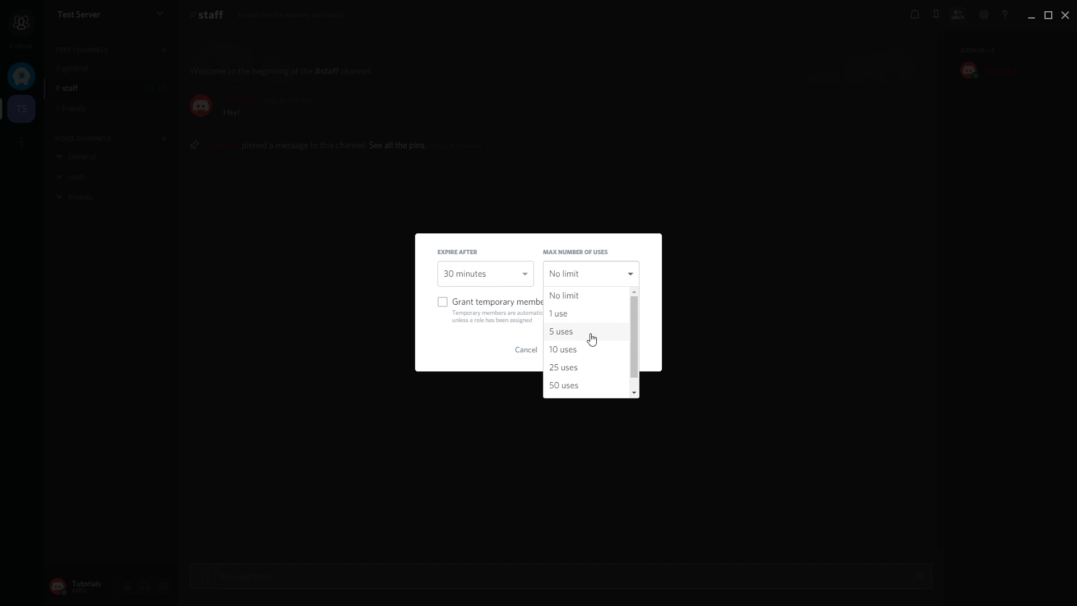
scroll(591, 338, "down", 1)
scroll(590, 387, "up", 1)
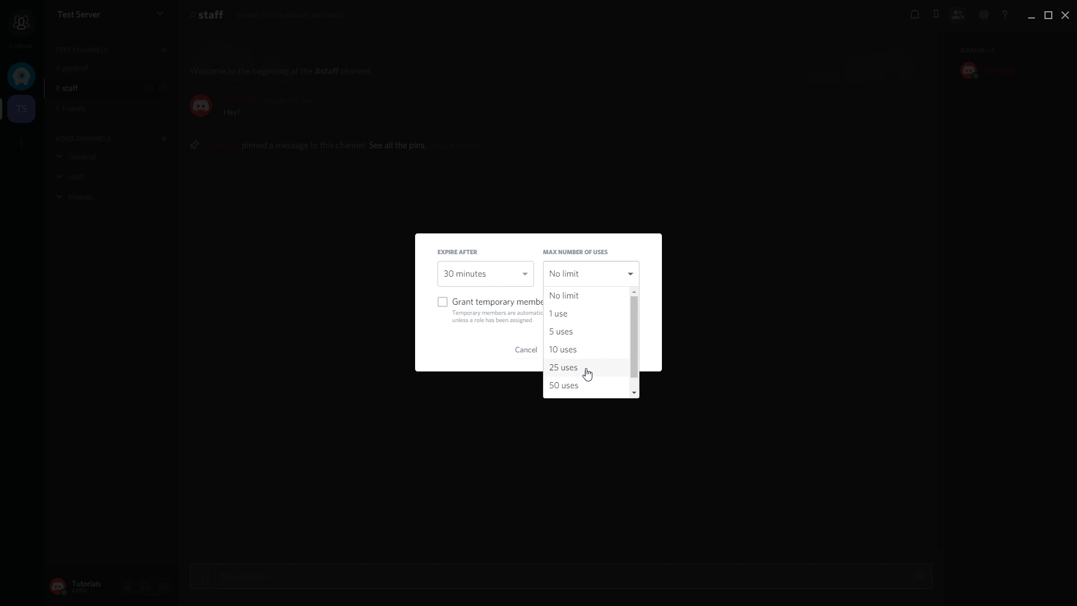
left_click(585, 291)
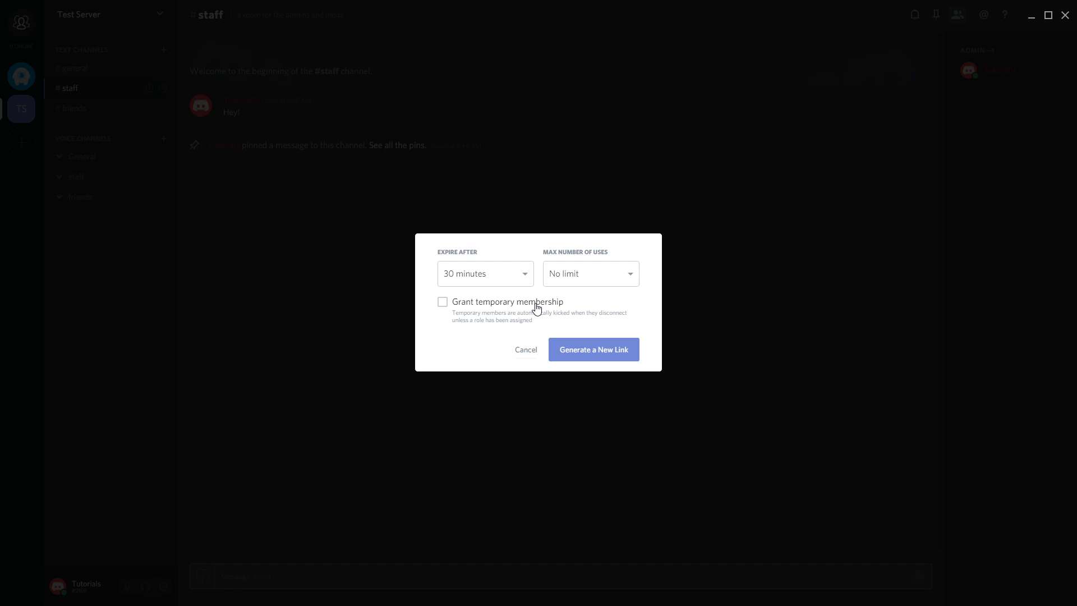
left_click(526, 351)
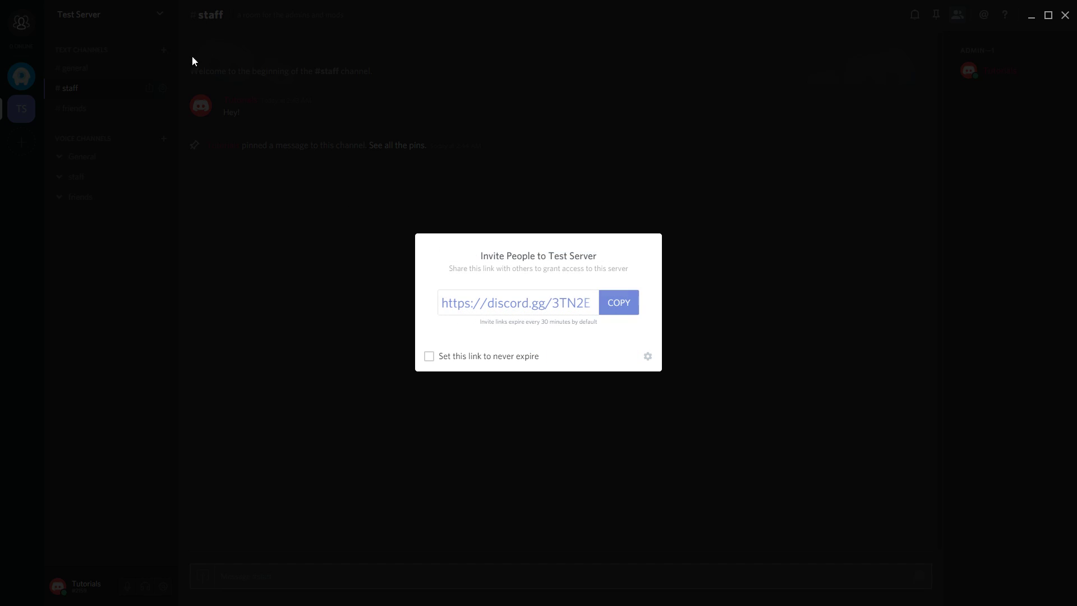
Set the Test Server invite link to never expire, copy it, and close the invite dialog.
left_click(484, 359)
left_click(626, 310)
left_click(409, 569)
Paste the copied invite link into the #staff message box and erase it without sending.
key("ctrl+v")
key("BackSpace")
key("BackSpace")
key("BackSpace")
key("BackSpace")
key("BackSpace")
key("BackSpace")
key("BackSpace")
key("BackSpace")
key("BackSpace")
key("BackSpace")
key("BackSpace")
key("BackSpace")
key("BackSpace")
key("BackSpace")
key("BackSpace")
key("BackSpace")
key("BackSpace")
key("BackSpace")
key("BackSpace")
key("BackSpace")
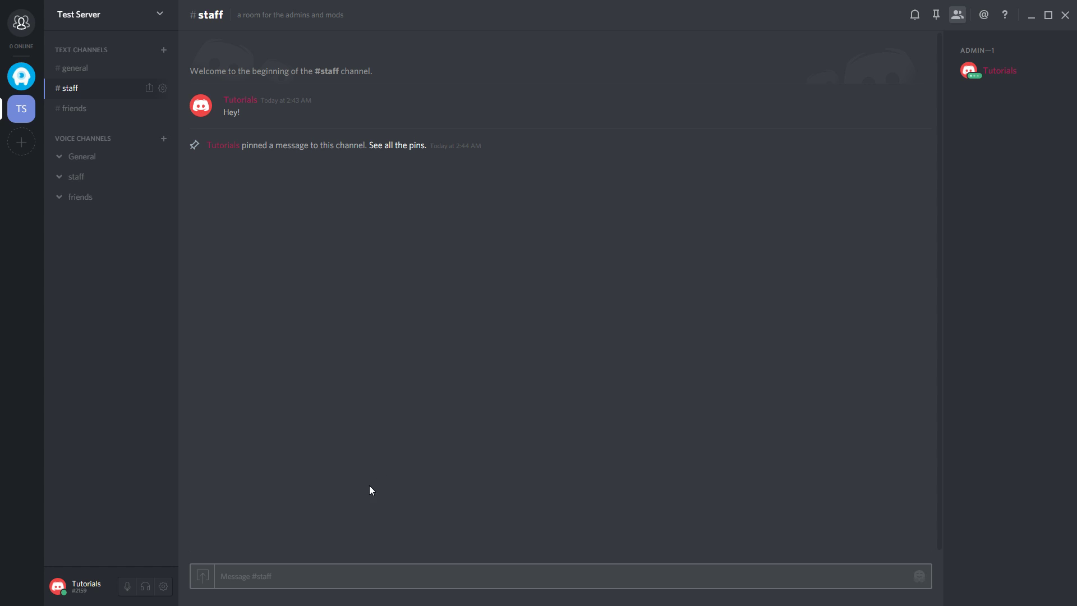
Check the online friends list, and return to Test Server to view the Admin member's profile card.
left_click(20, 32)
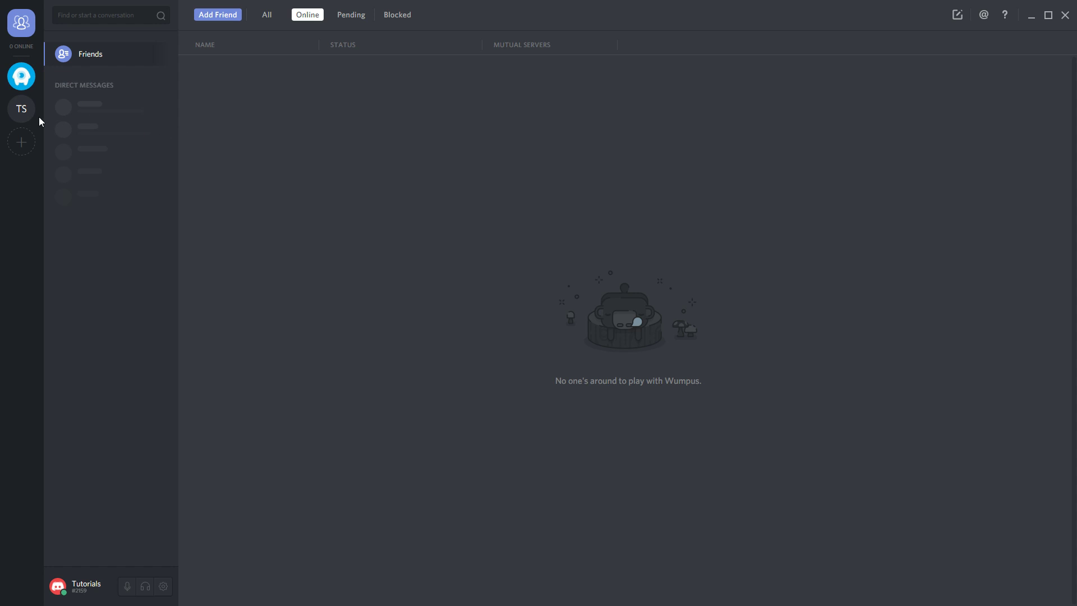
left_click(23, 109)
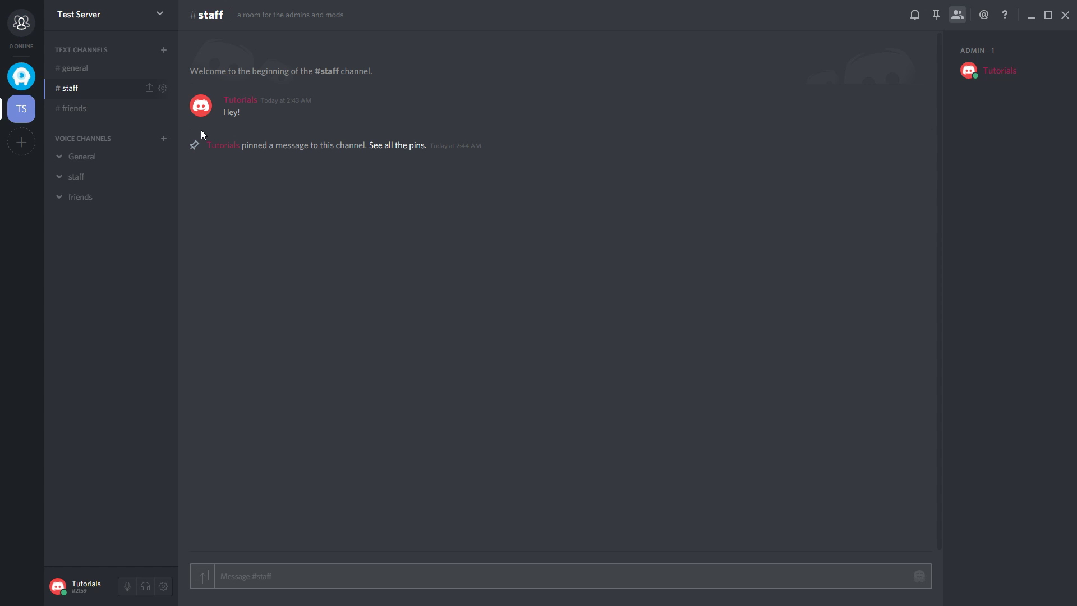
left_click(978, 75)
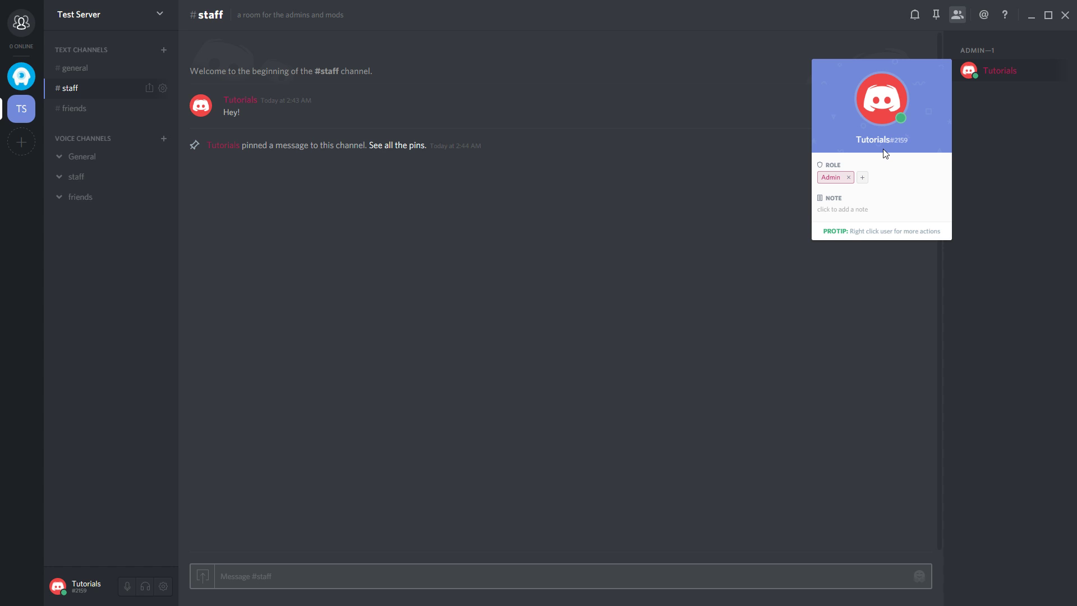
left_click(1021, 169)
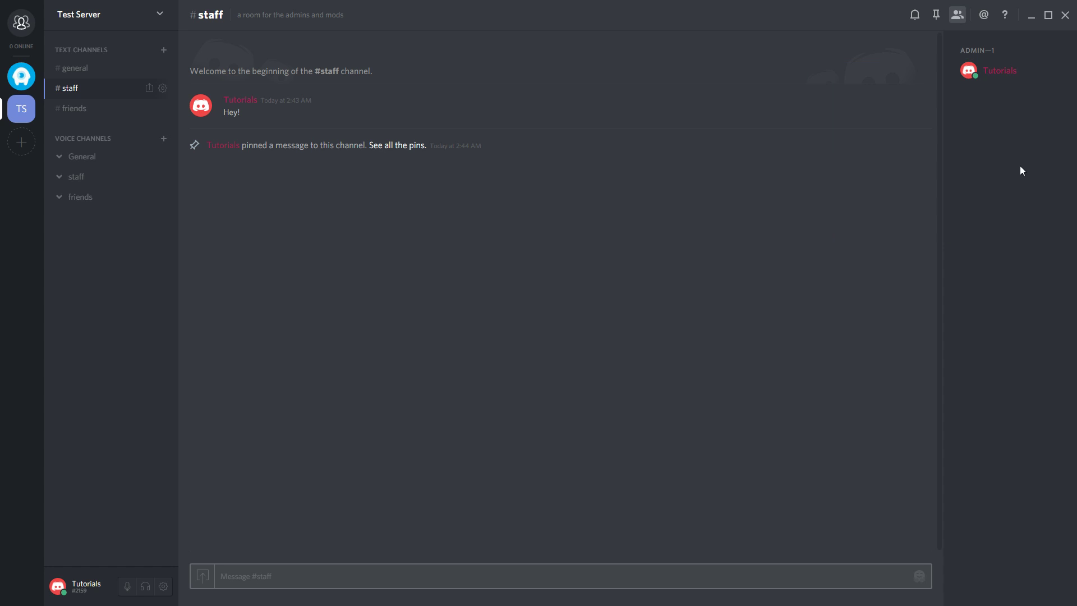